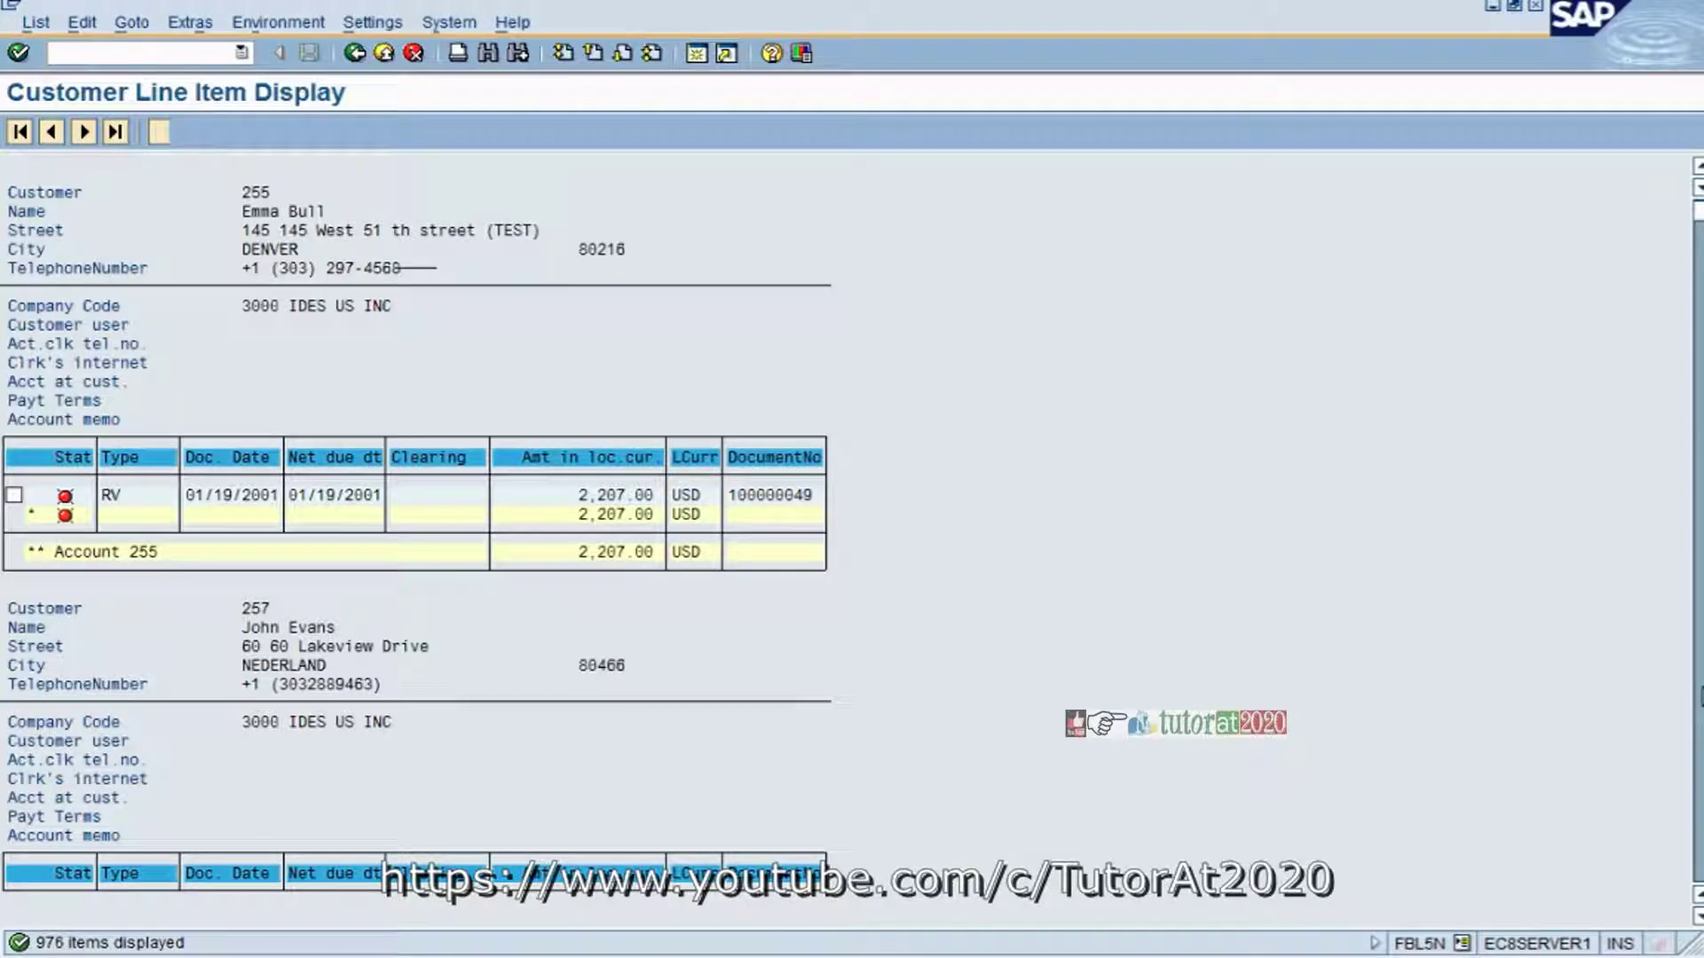
- Mark customer 255's 2,207.00 USD line item 100000049 and start a dispute case
scroll(417, 533, "down", 8)
scroll(417, 533, "down", 10)
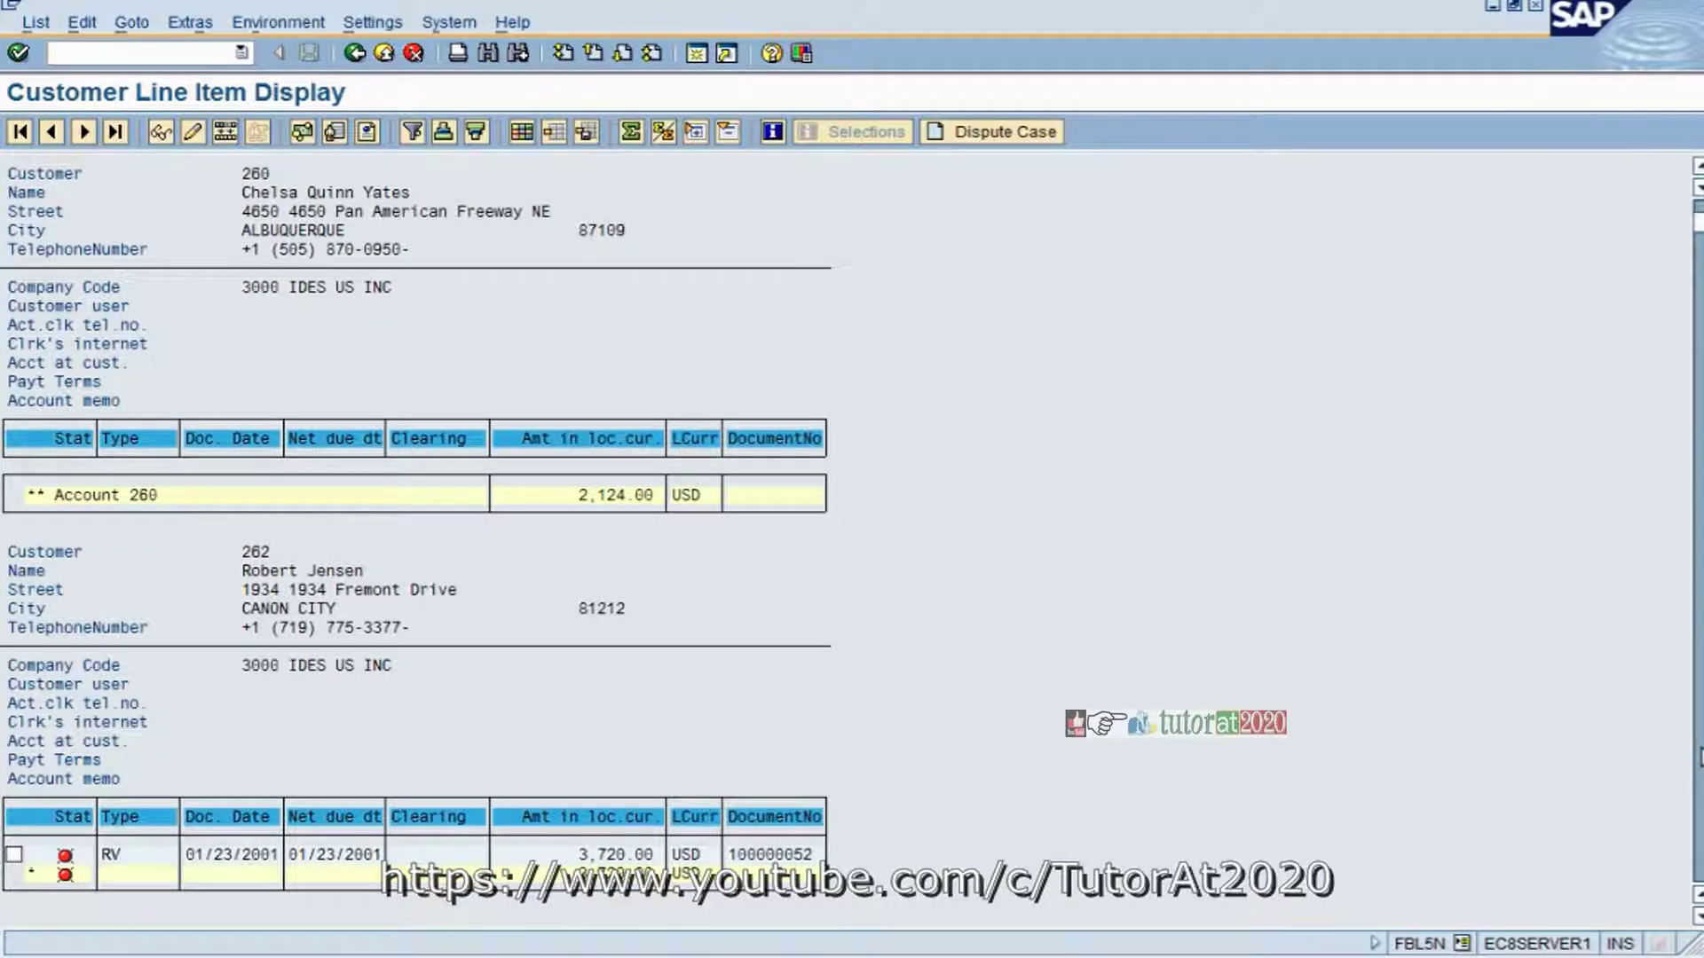
scroll(417, 533, "down", 12)
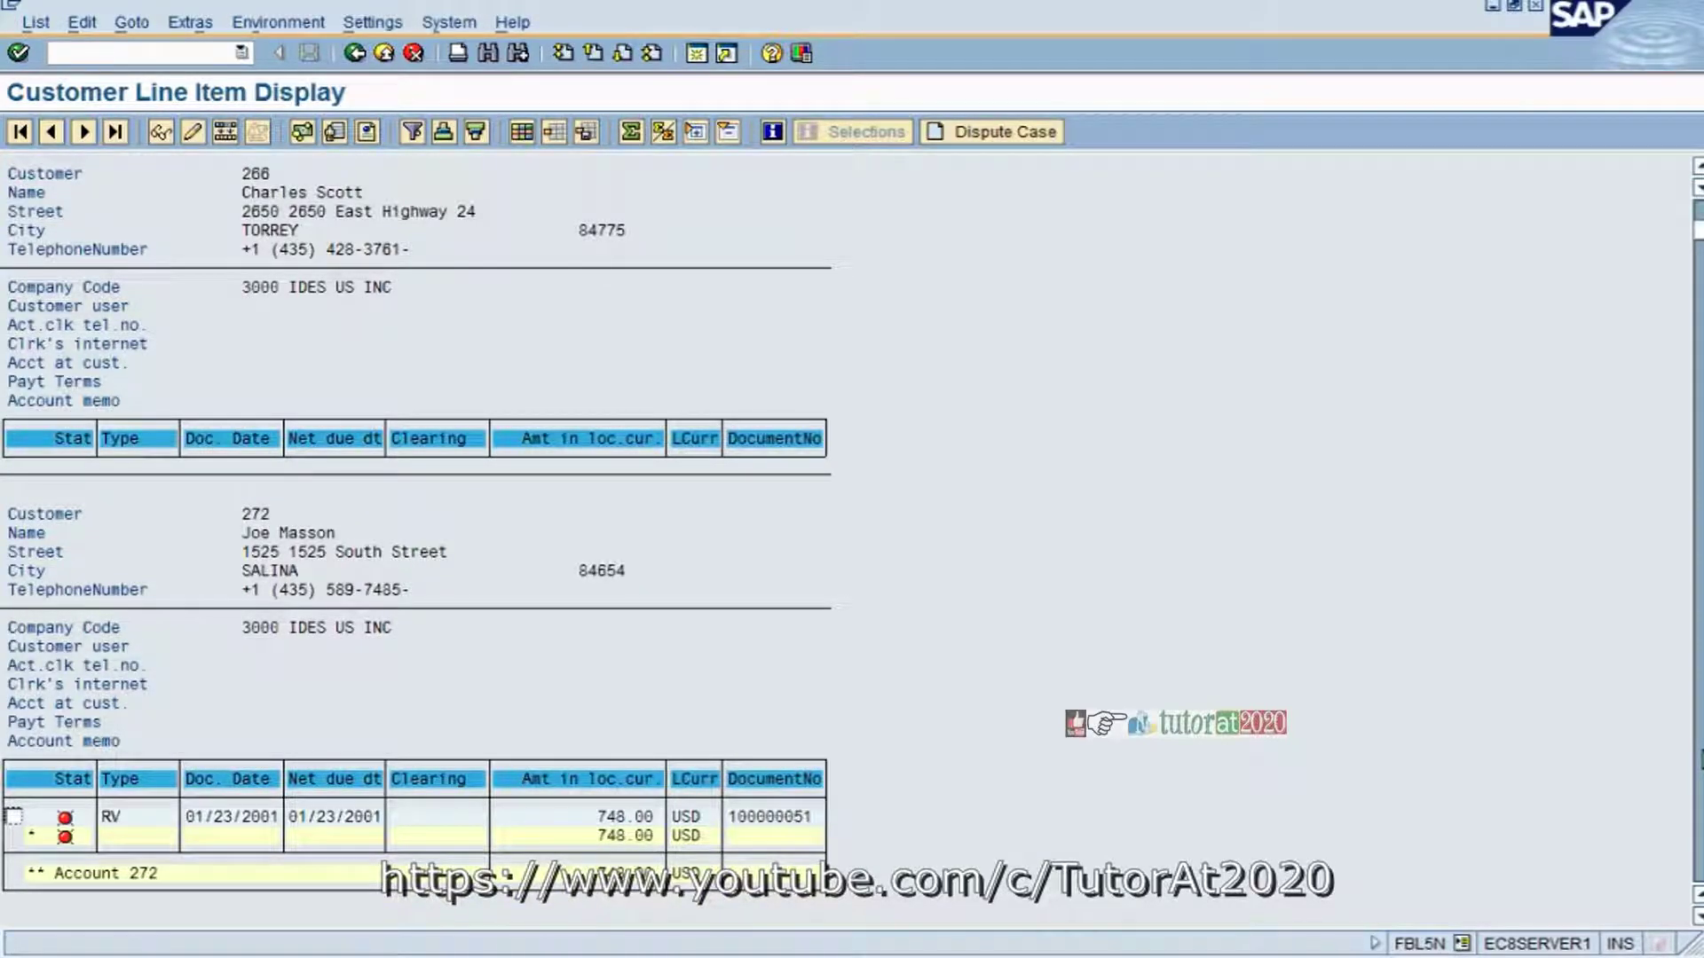
scroll(1628, 754, "down", 12)
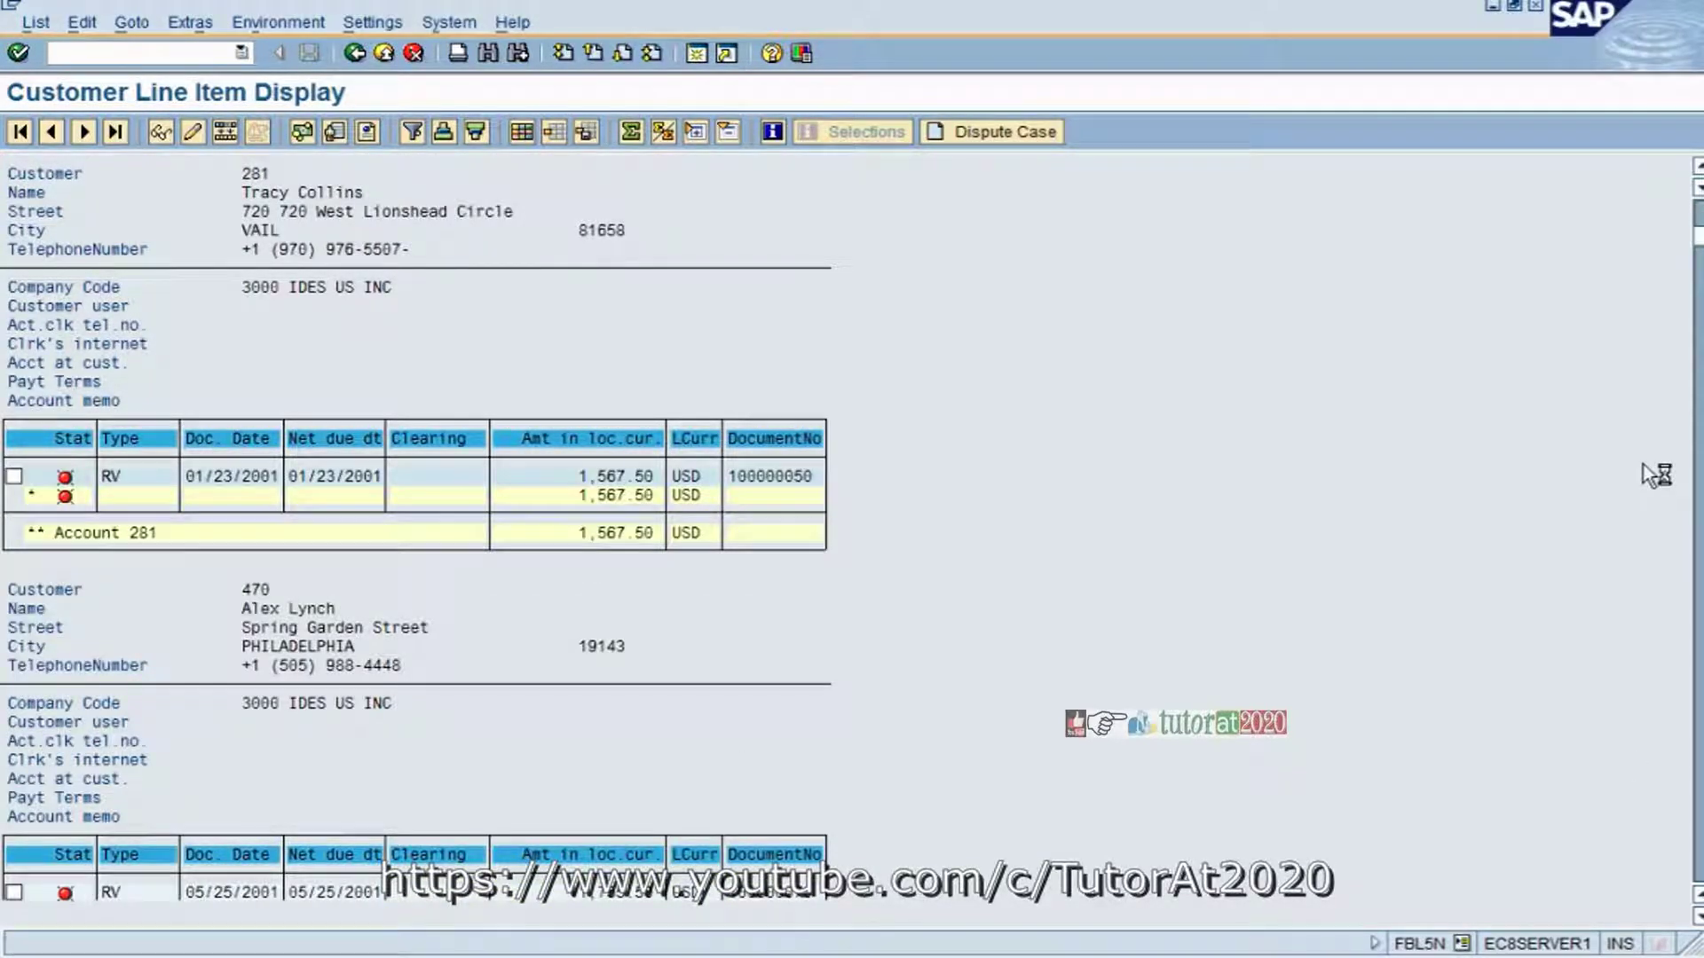
scroll(875, 341, "up", 10)
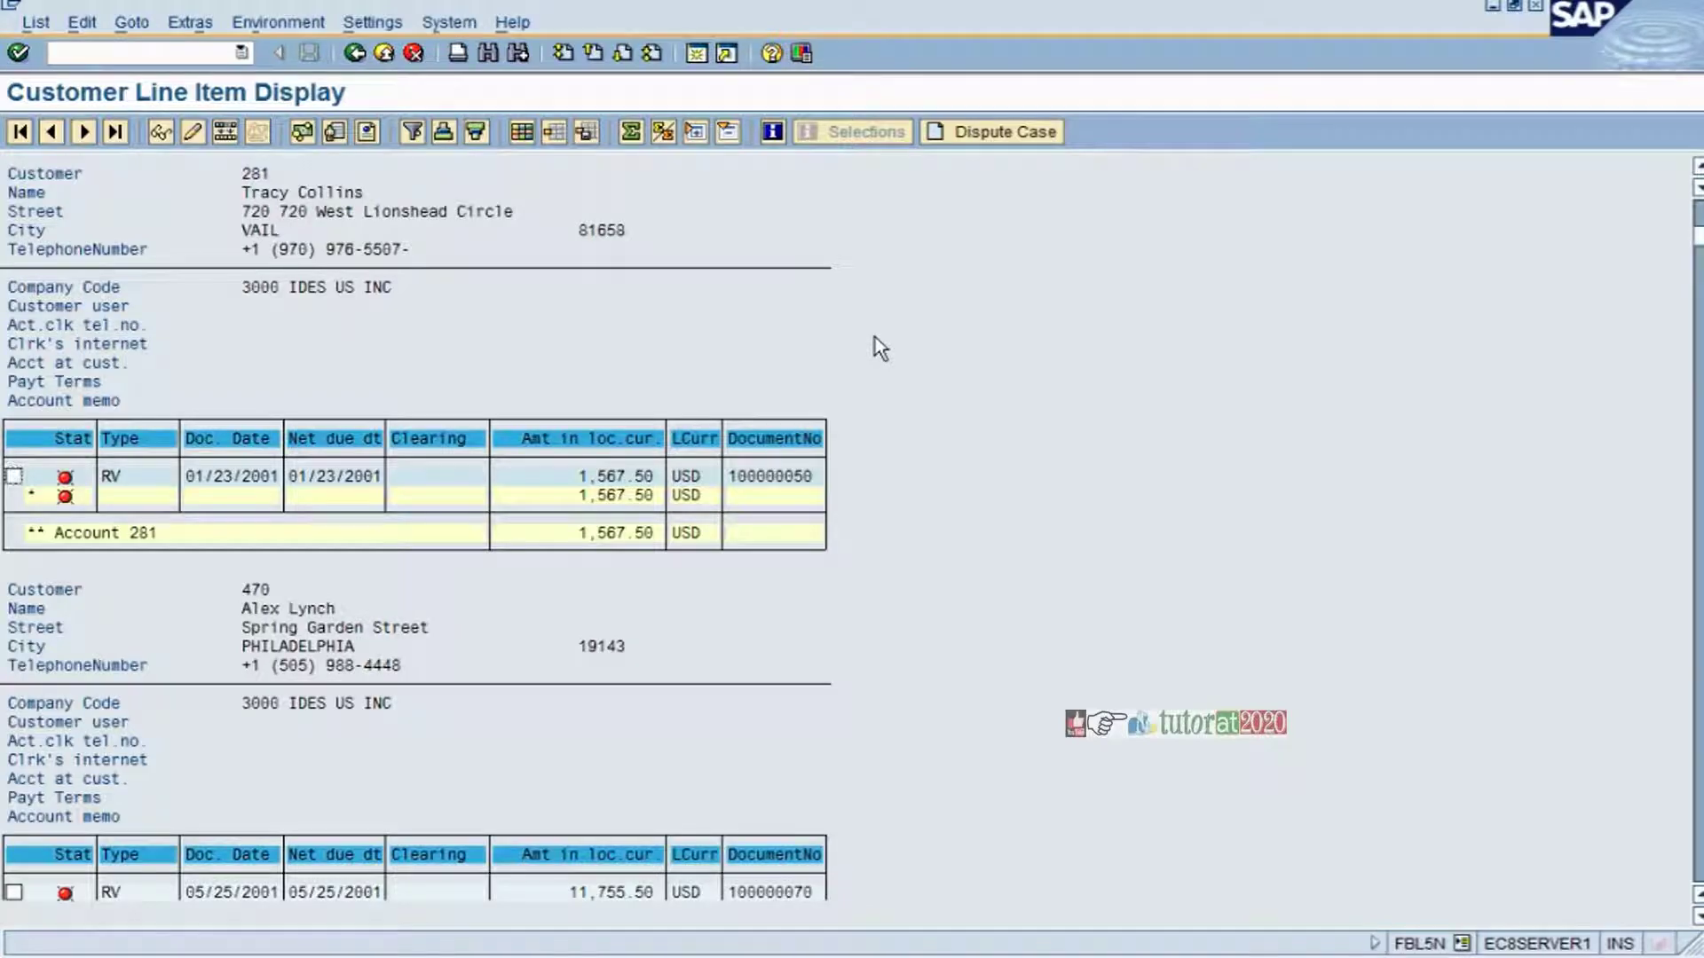
scroll(879, 346, "up", 4)
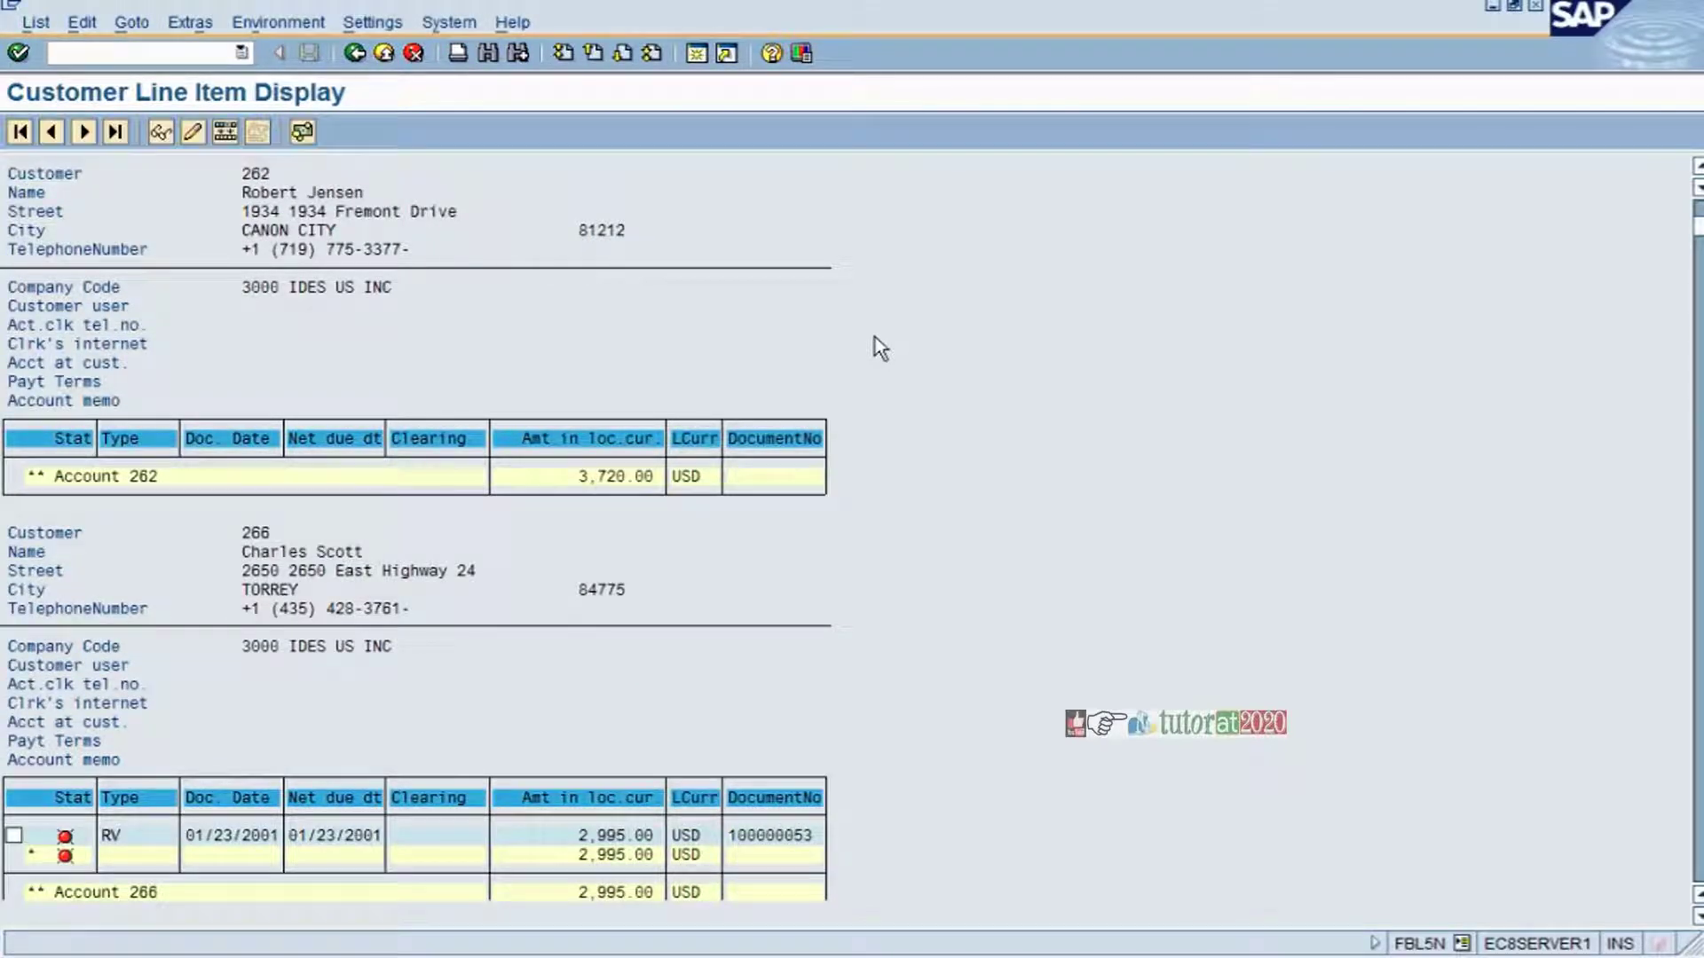
scroll(875, 342, "up", 3)
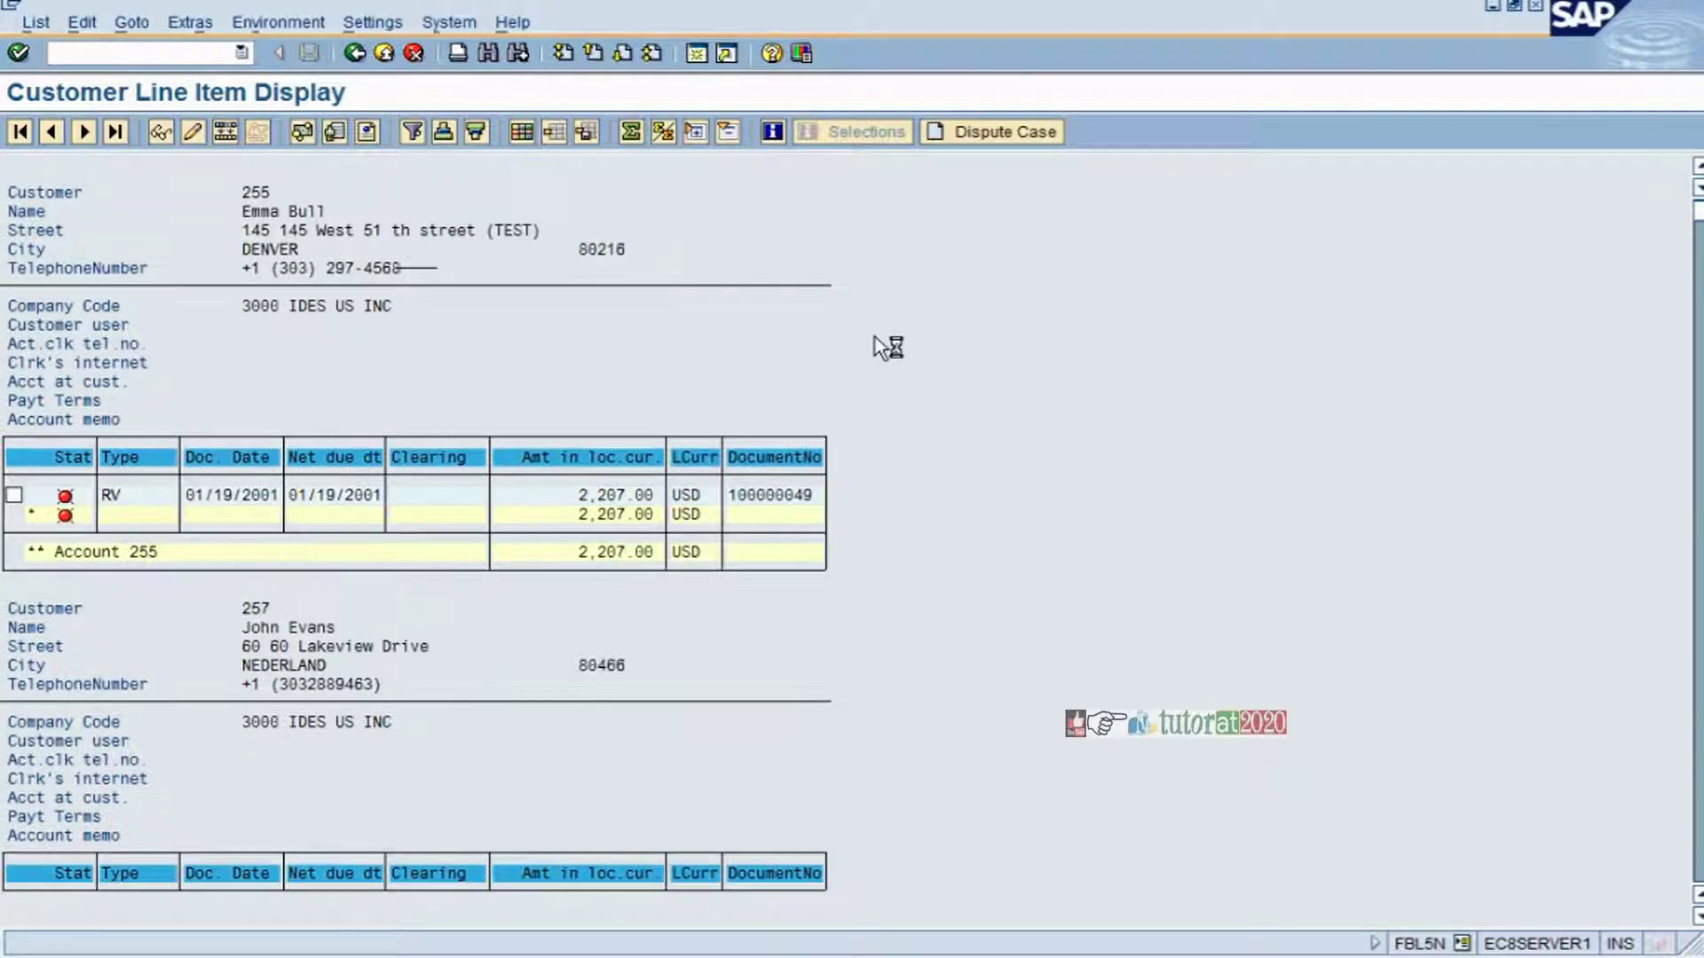
left_click(13, 494)
left_click(996, 133)
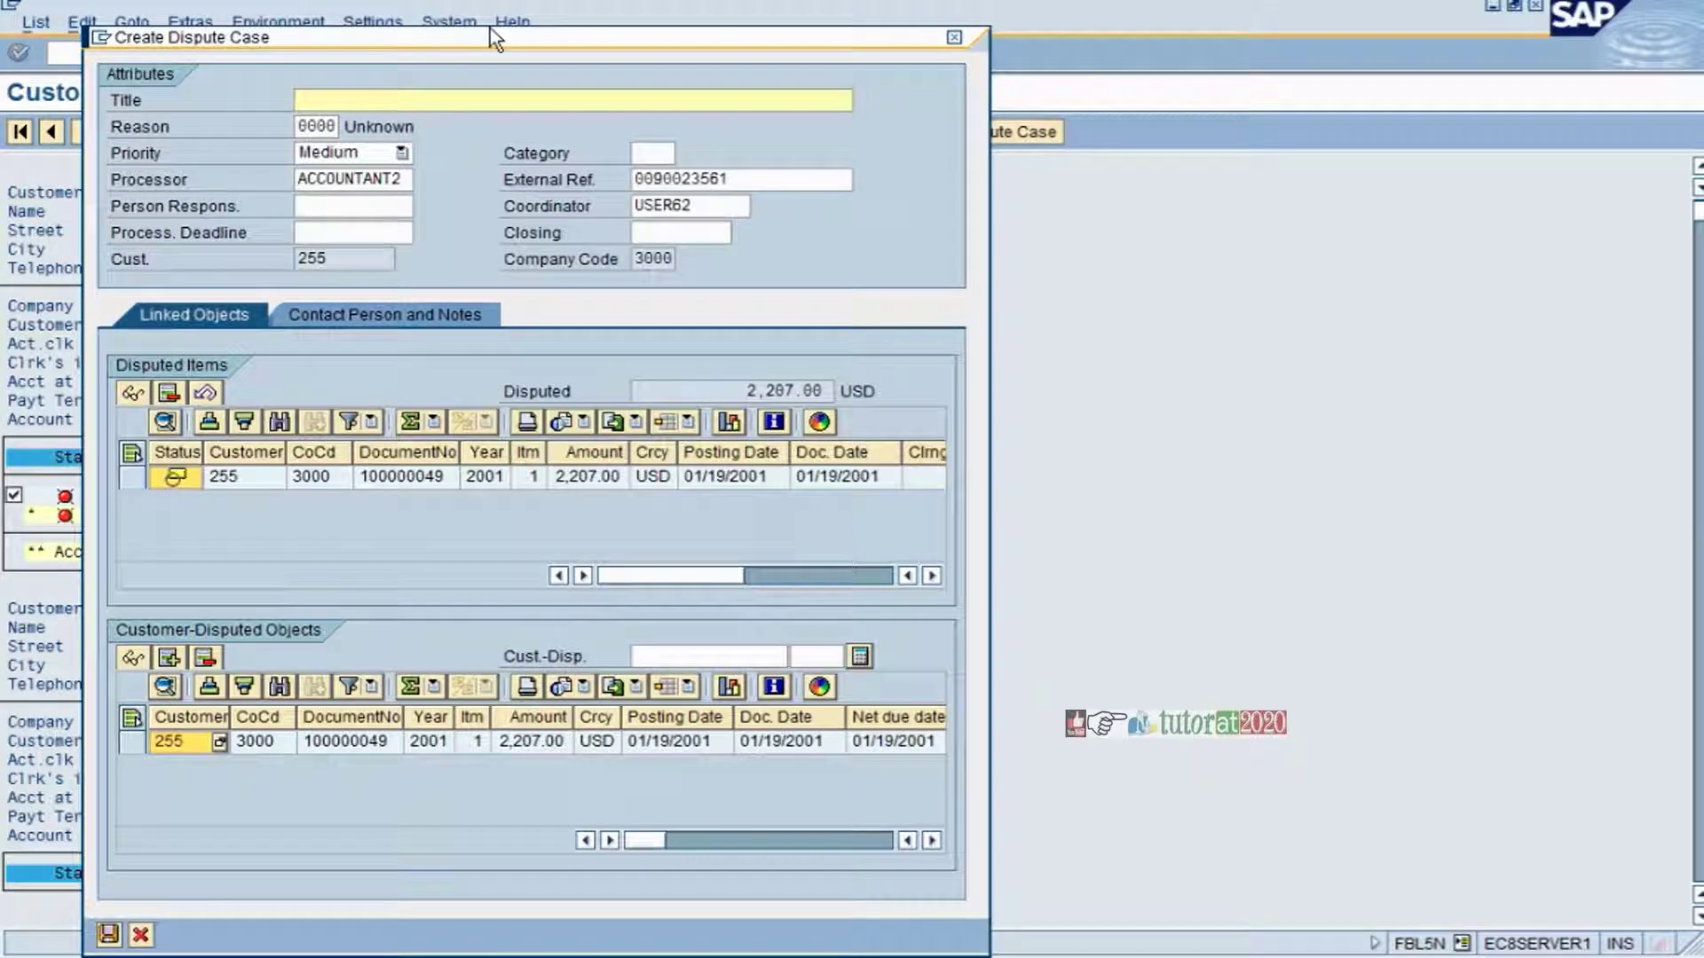
- Enter 'Dispute Case - Delay in payment' as the dispute case title
left_click_drag(490, 29, 734, 0)
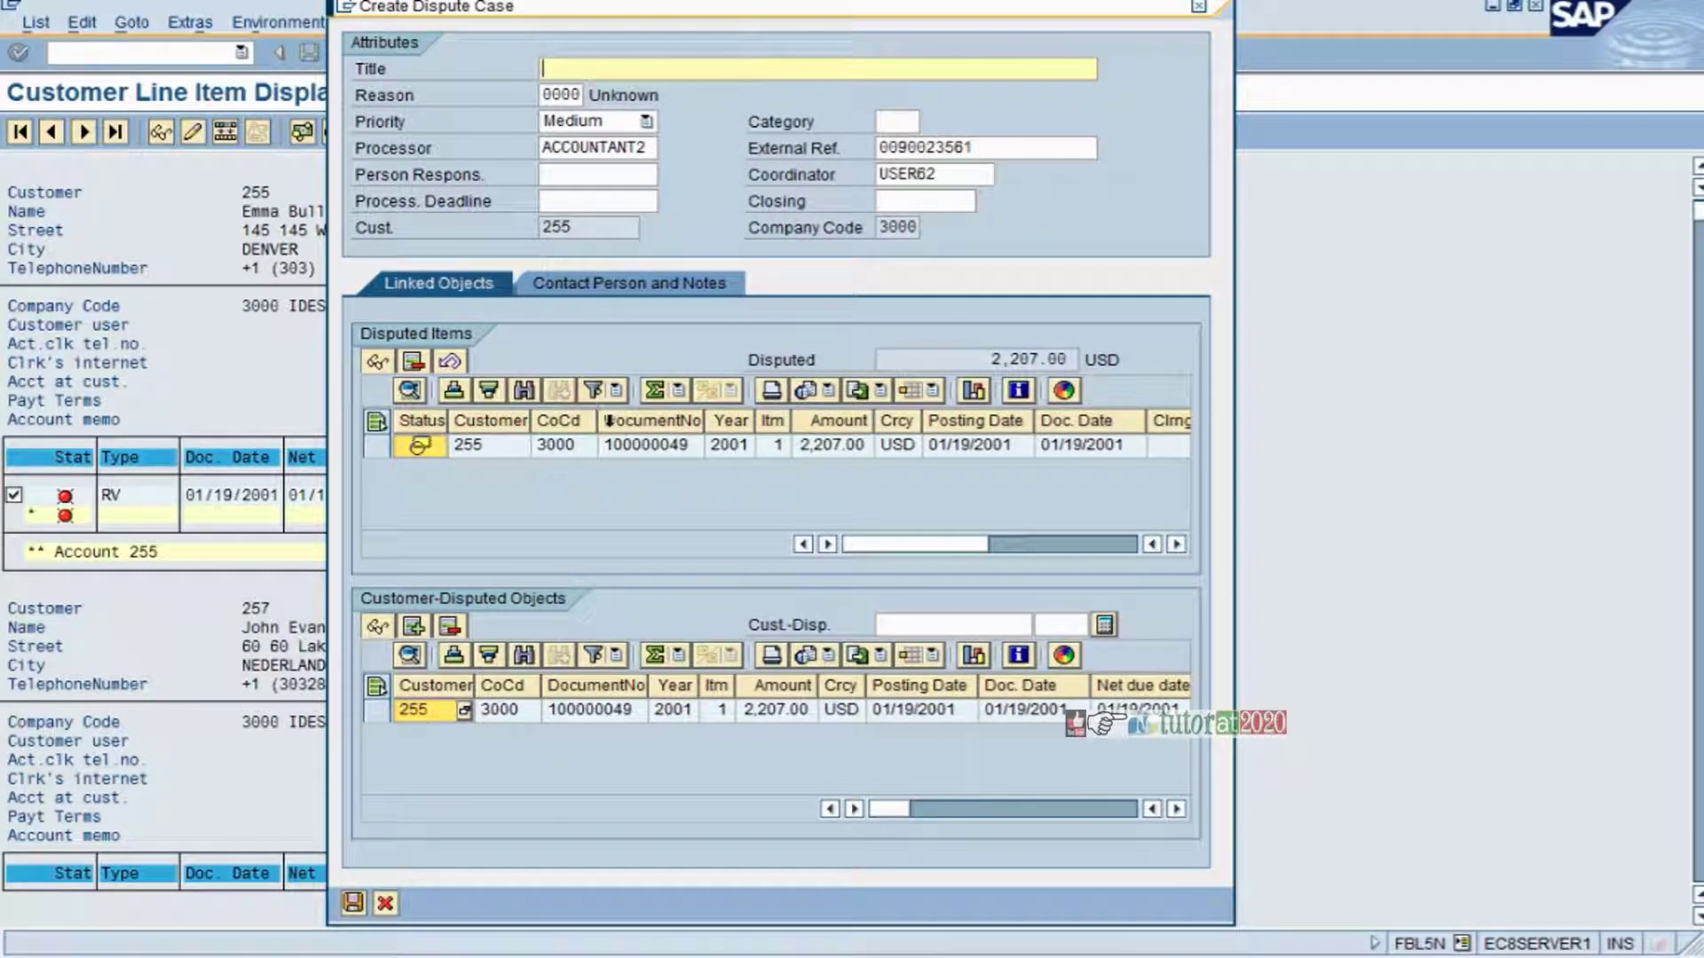
left_click(670, 69)
type("Disp")
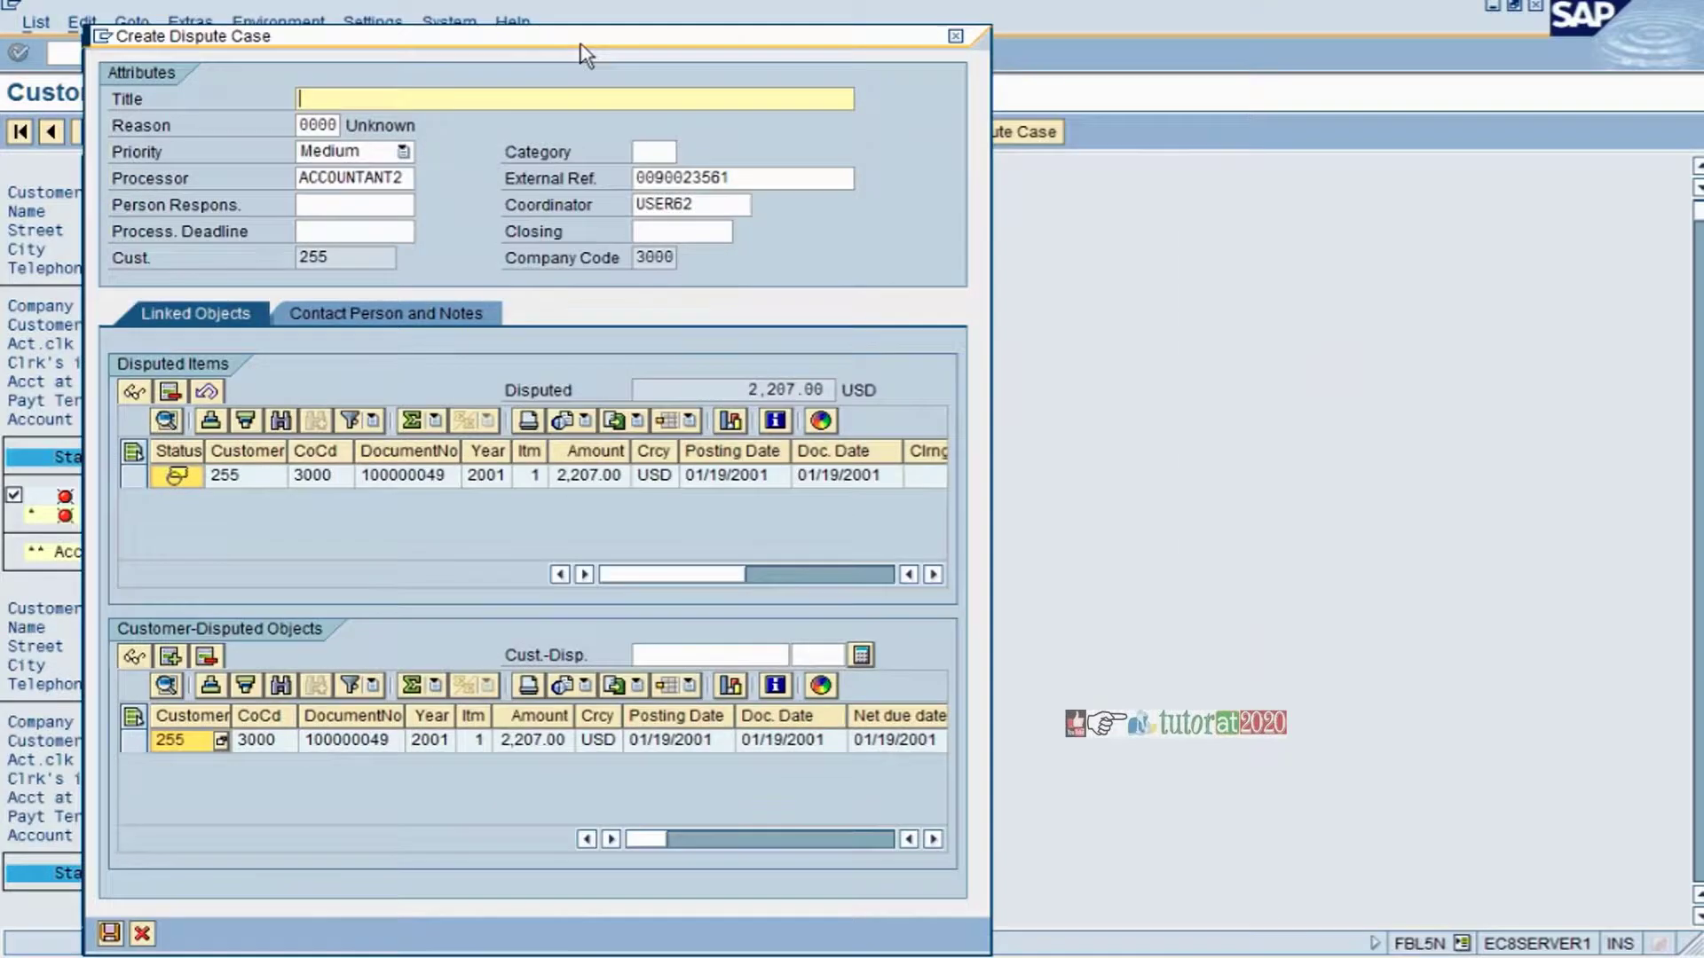
left_click_drag(581, 42, 1025, 0)
type("Dispu")
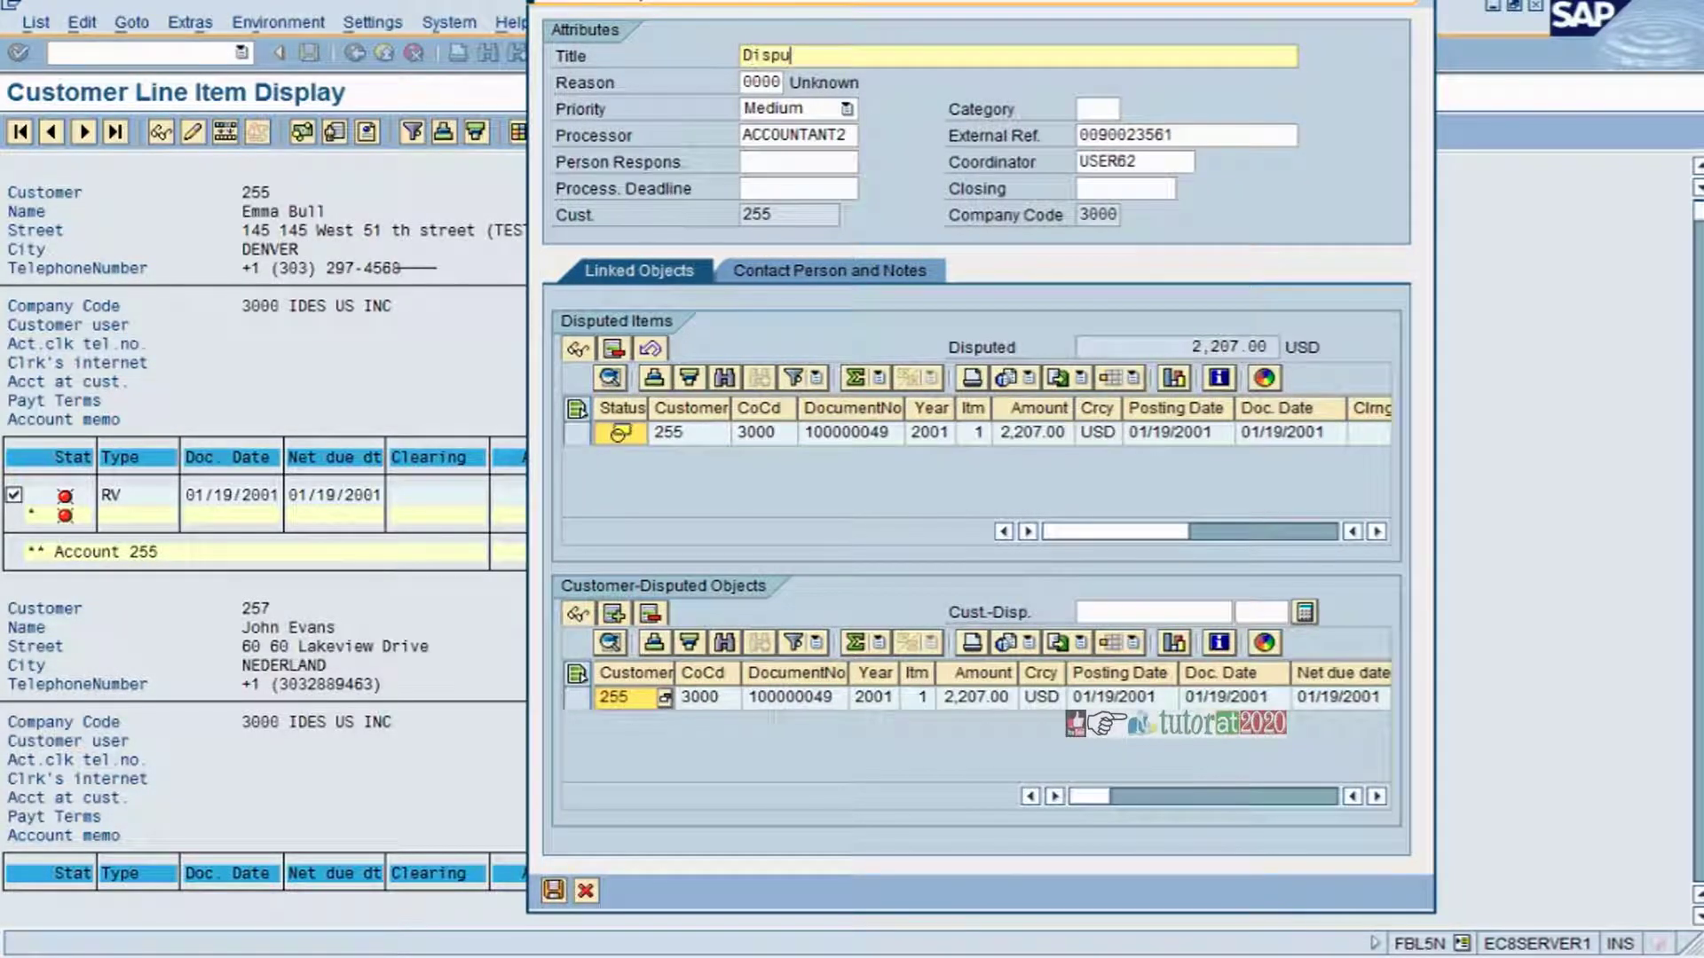
type("te Case - Delay in payment")
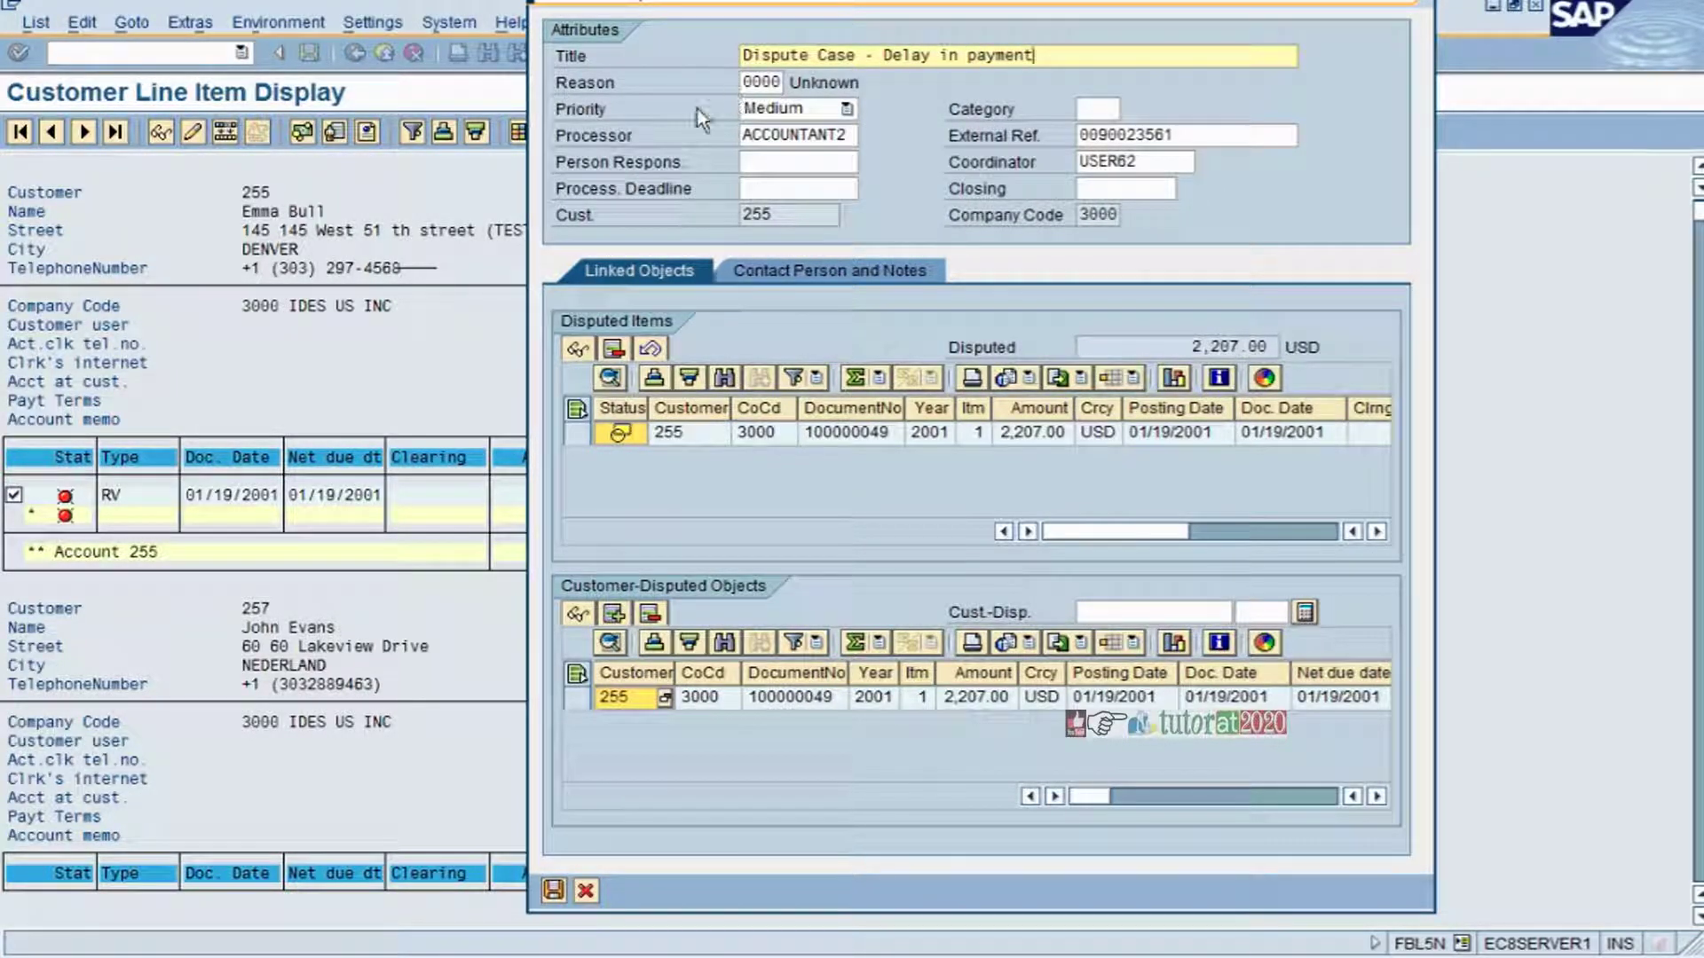
left_click(777, 82)
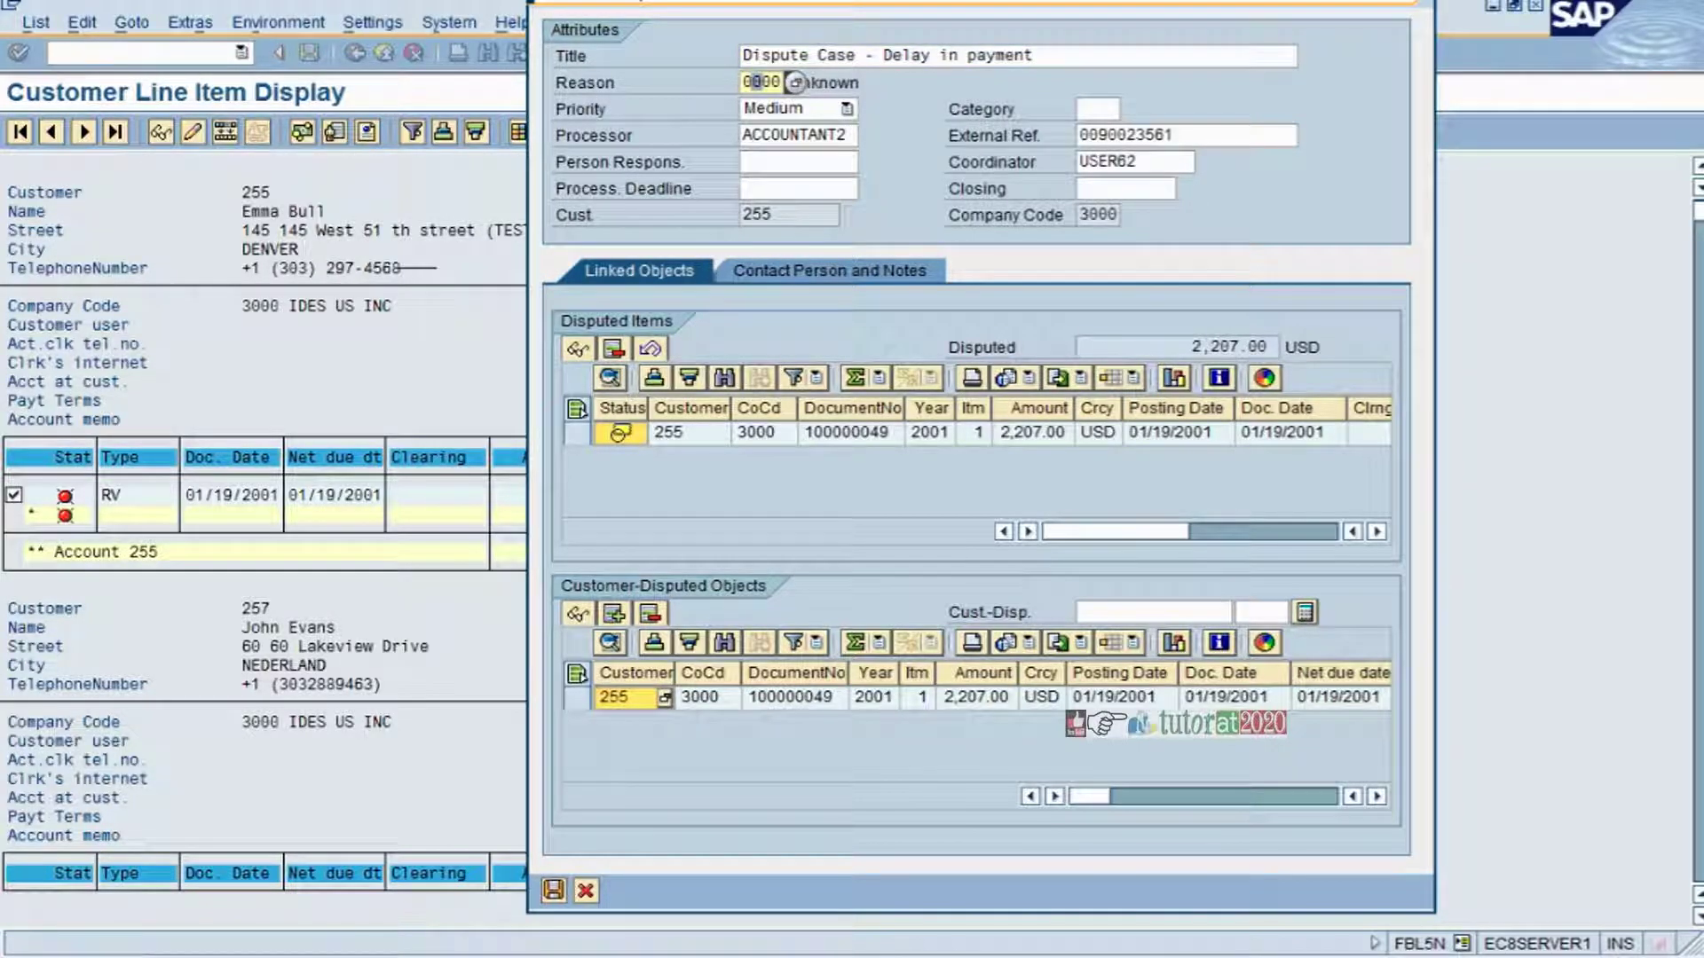
- Choose reason 0001 Damaged Goods and category 0001 Quality from their F4 lists
left_click(799, 82)
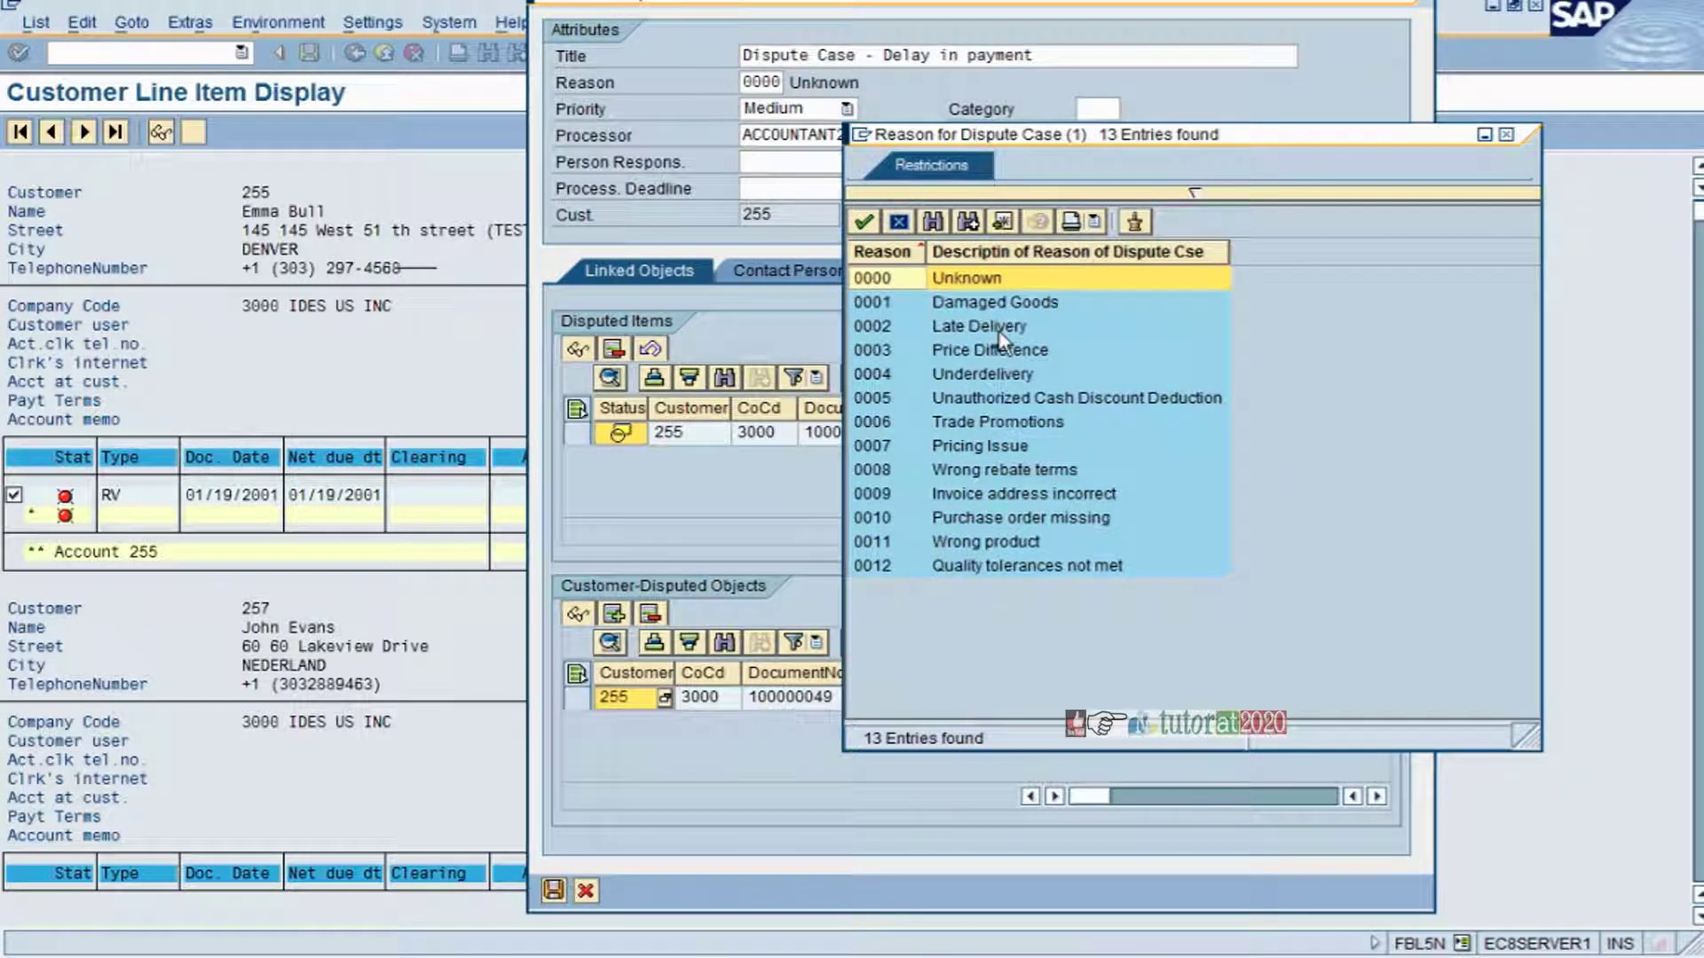
double_click(941, 302)
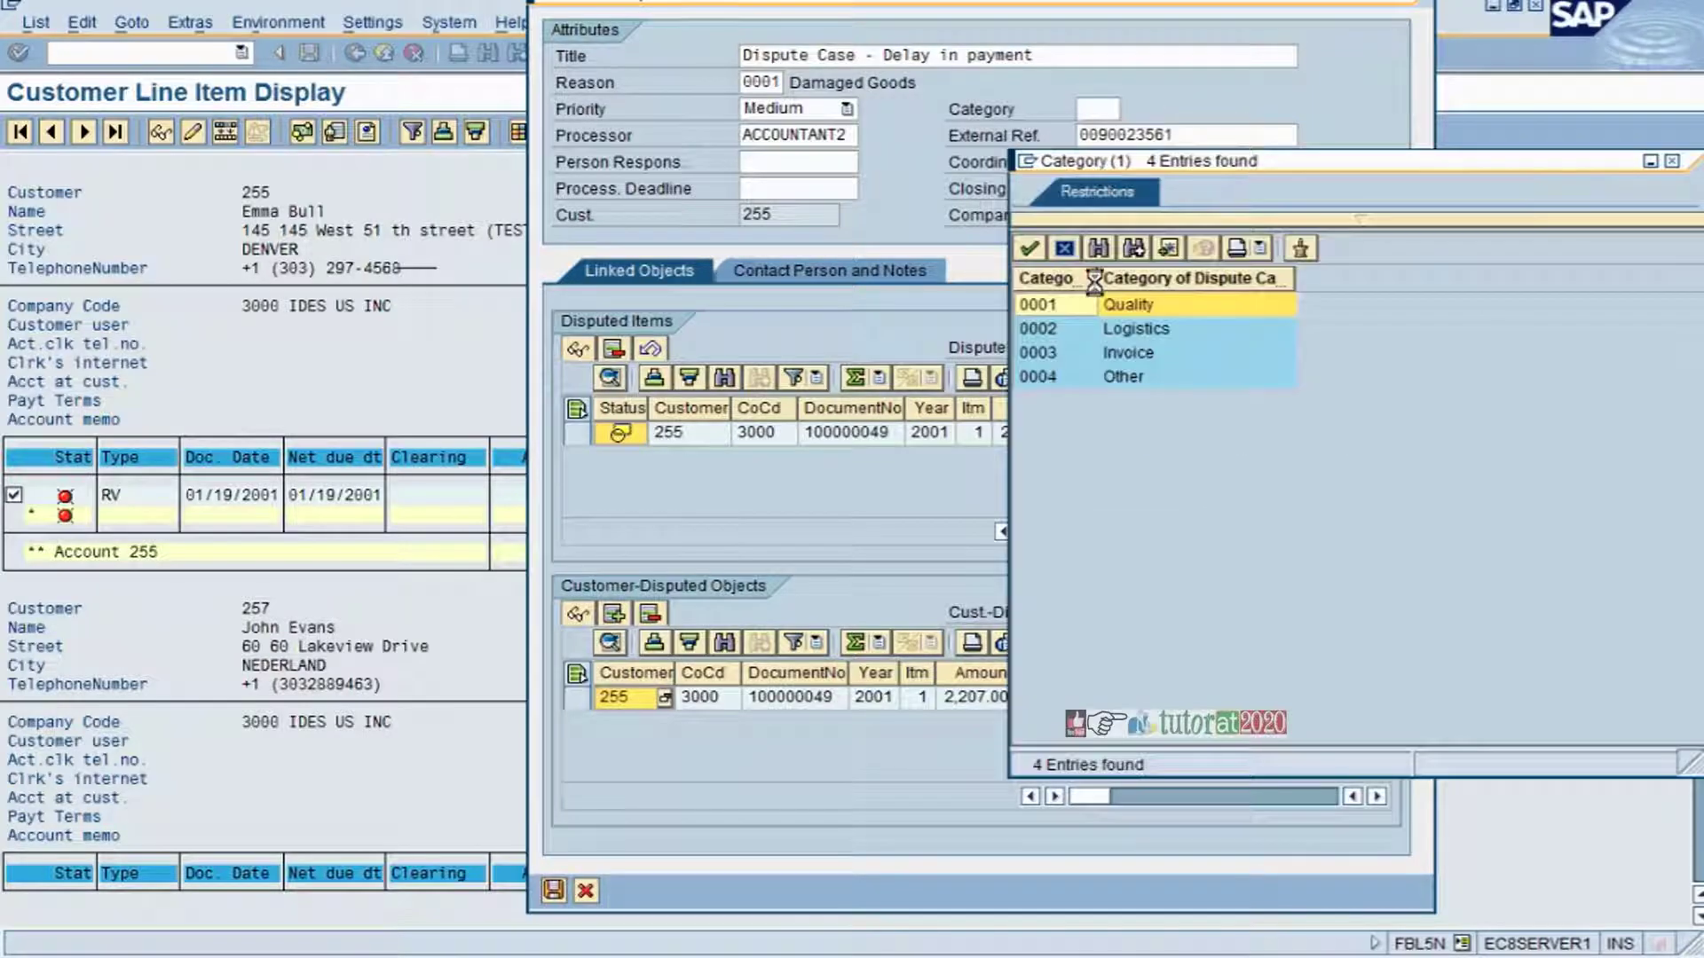
left_click_drag(1249, 167, 756, 177)
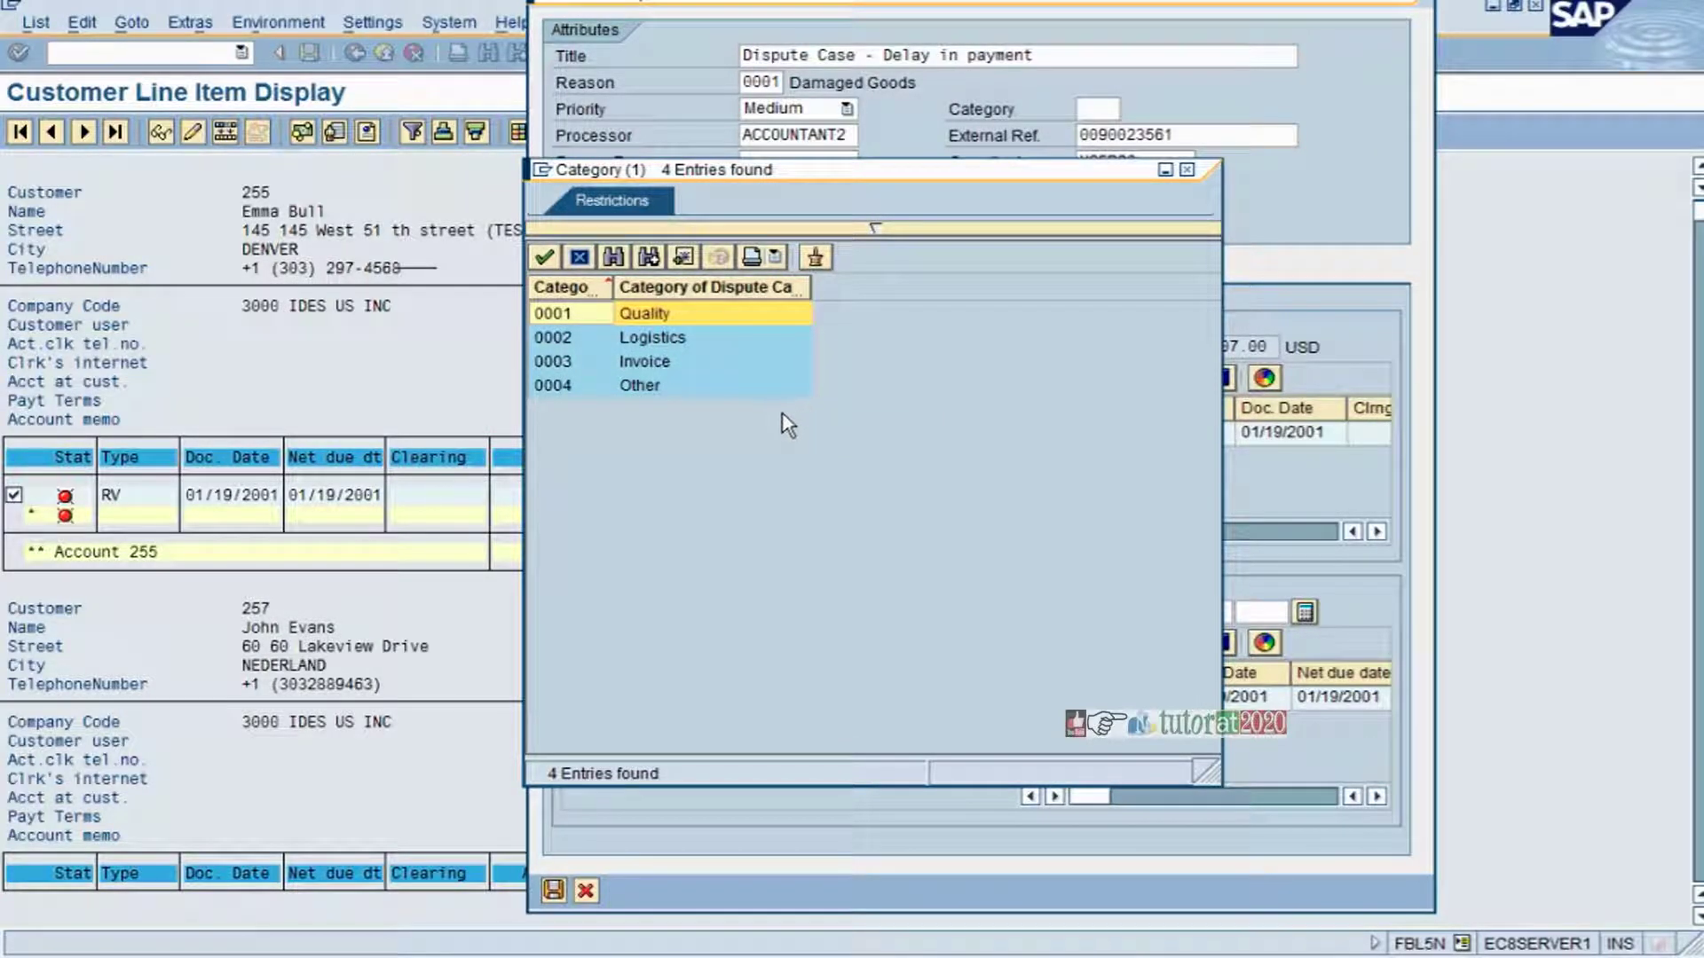
left_click(660, 321)
double_click(661, 318)
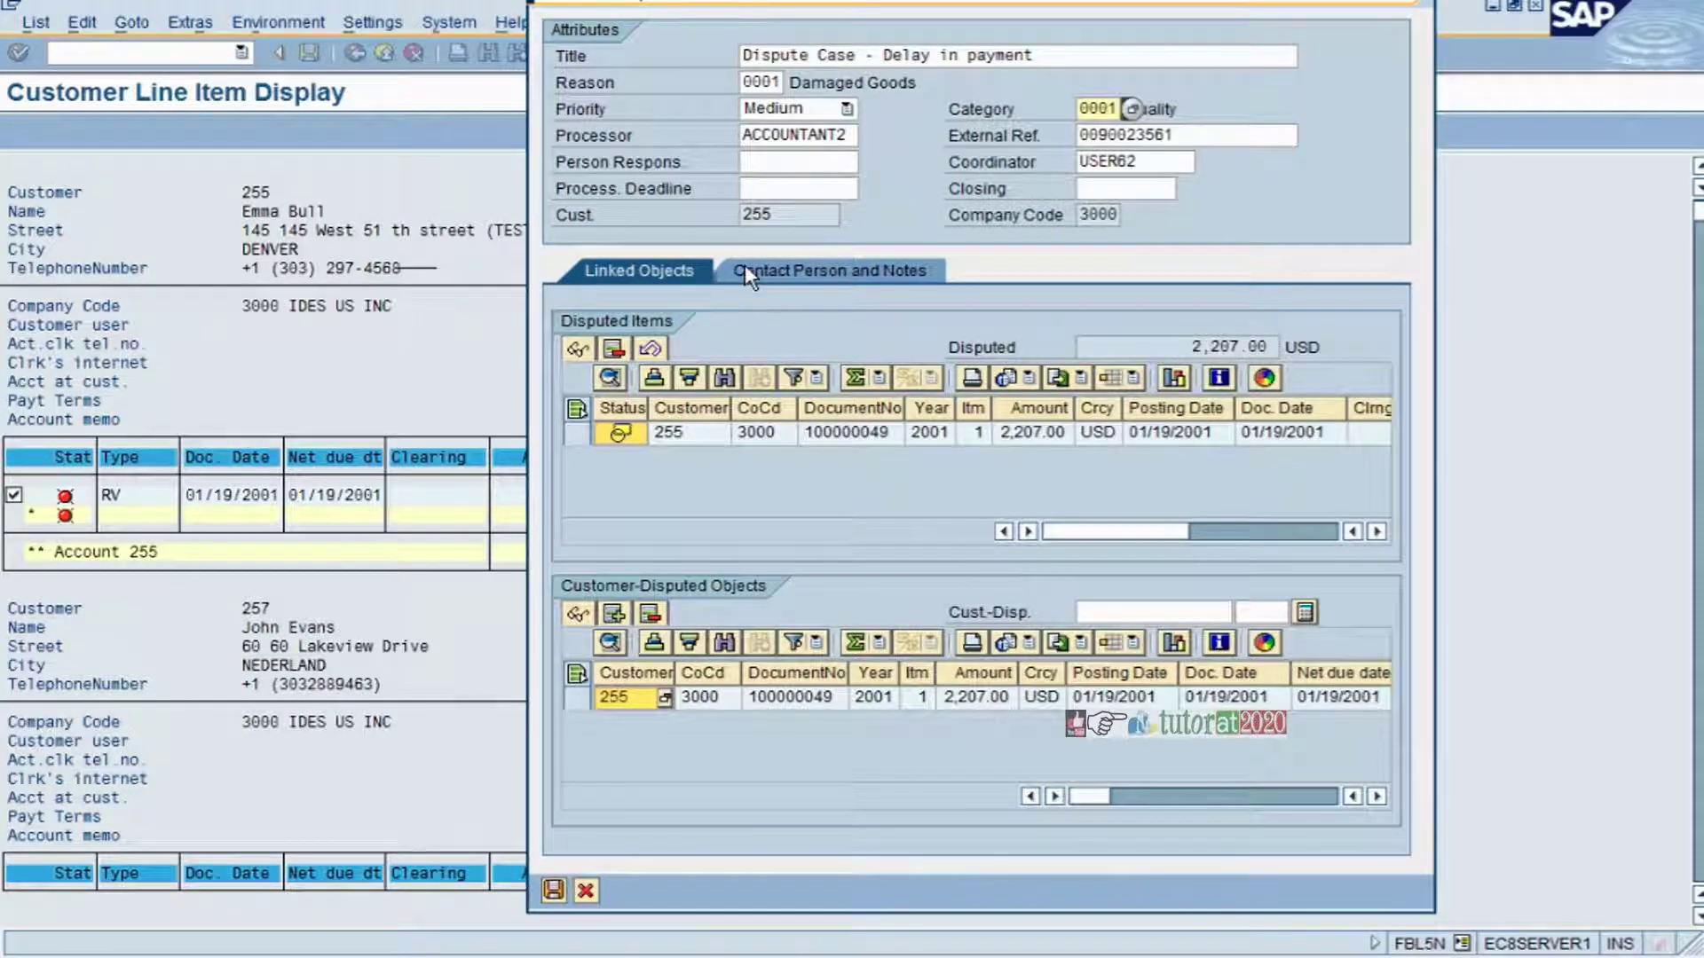
left_click(843, 135)
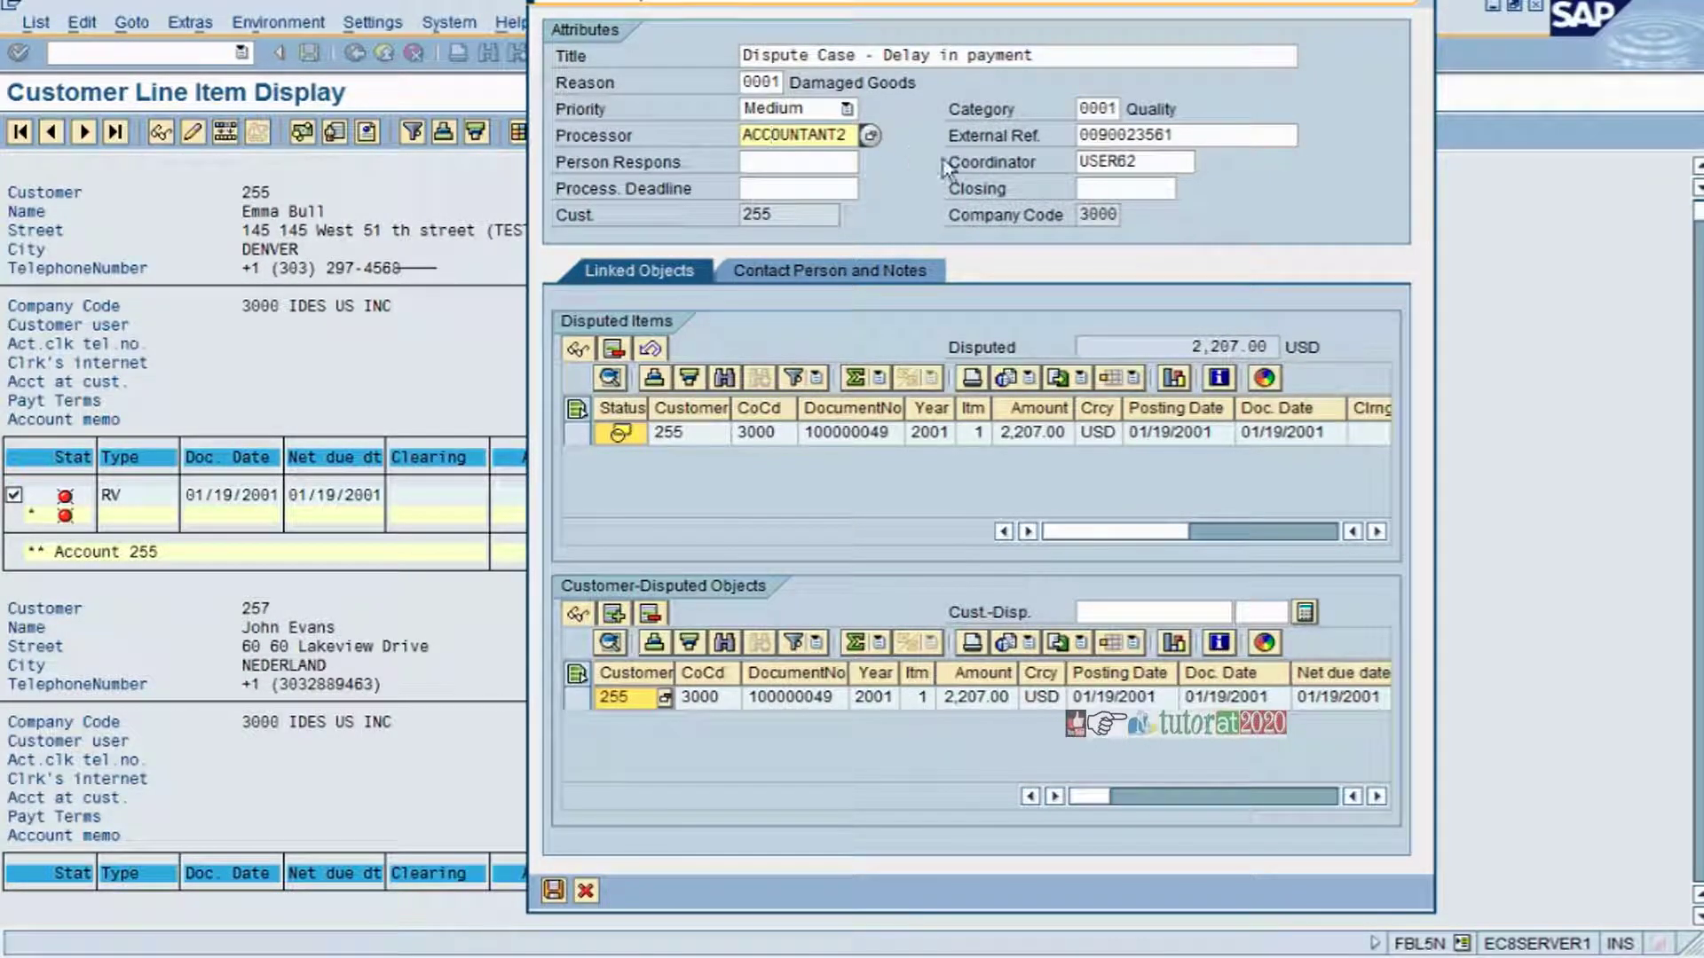
left_click(1174, 135)
left_click_drag(1173, 135, 1079, 135)
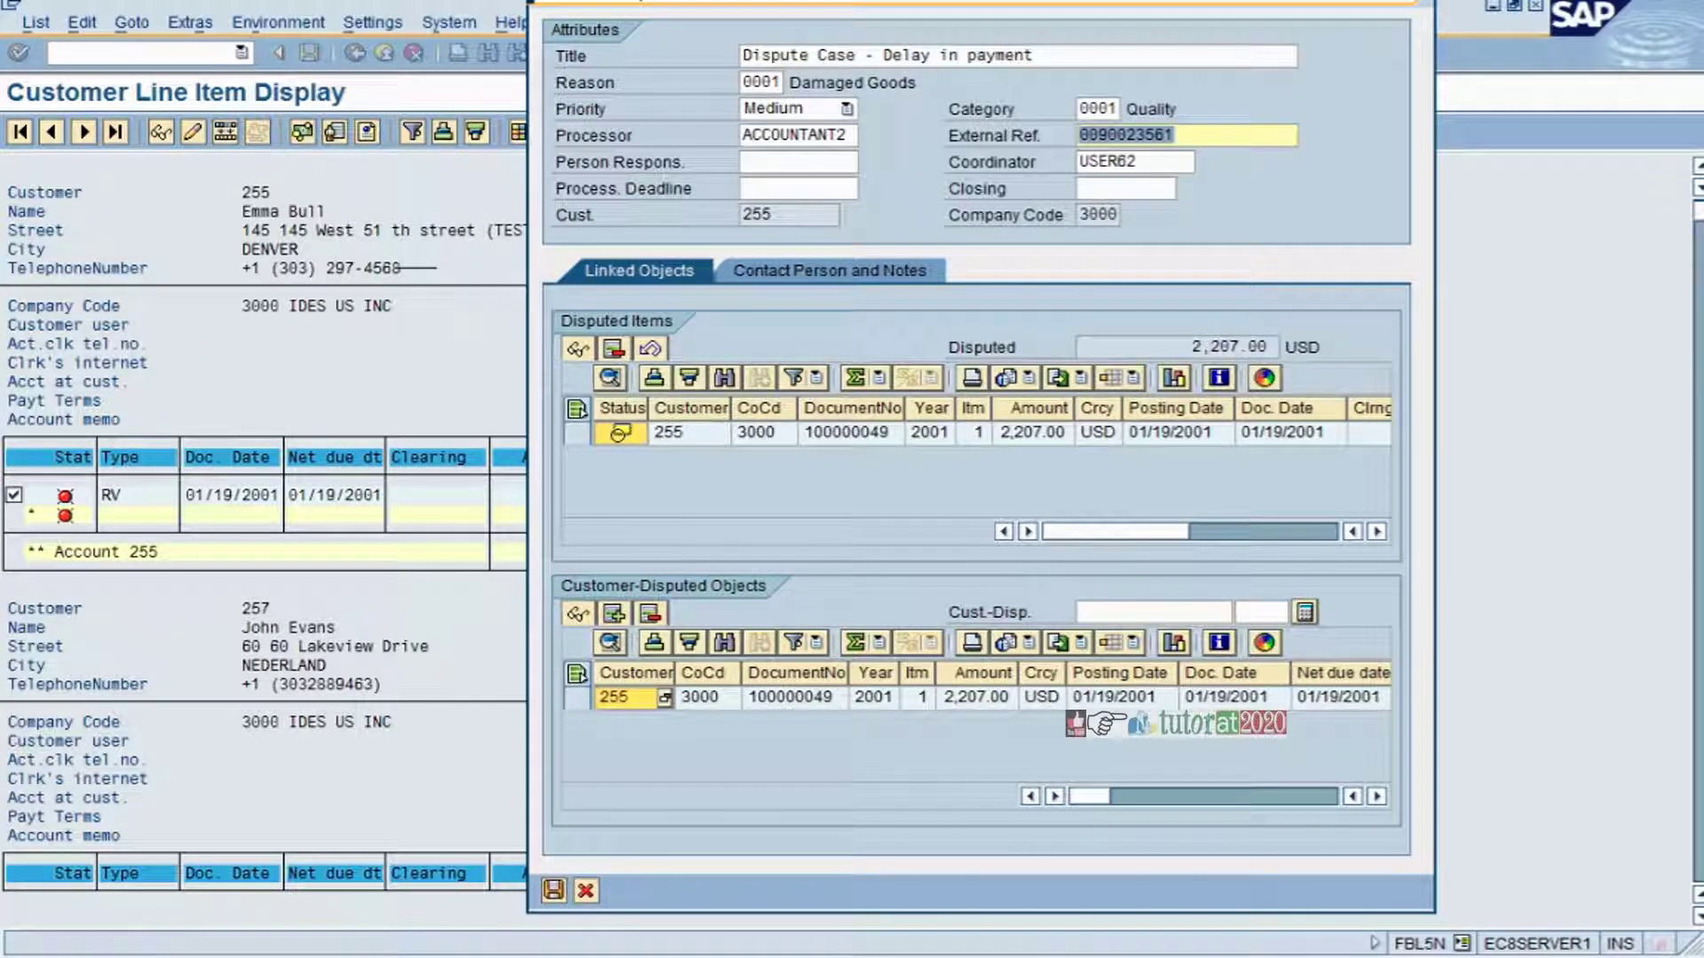
left_click(1173, 135)
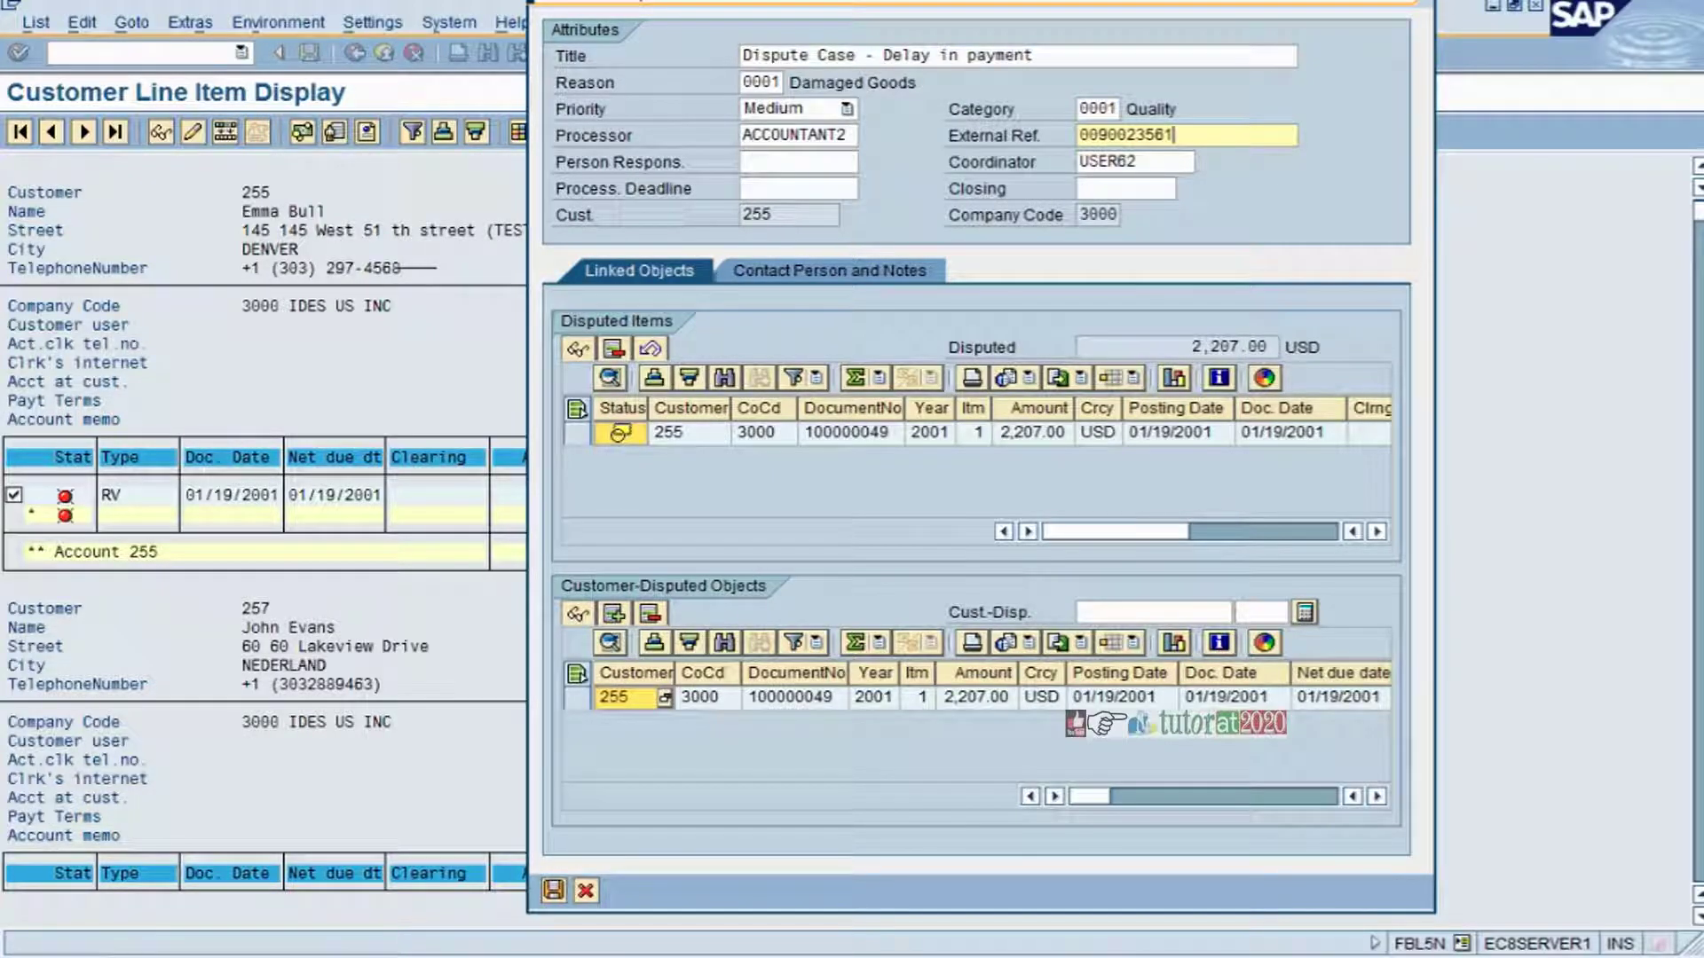
left_click(850, 162)
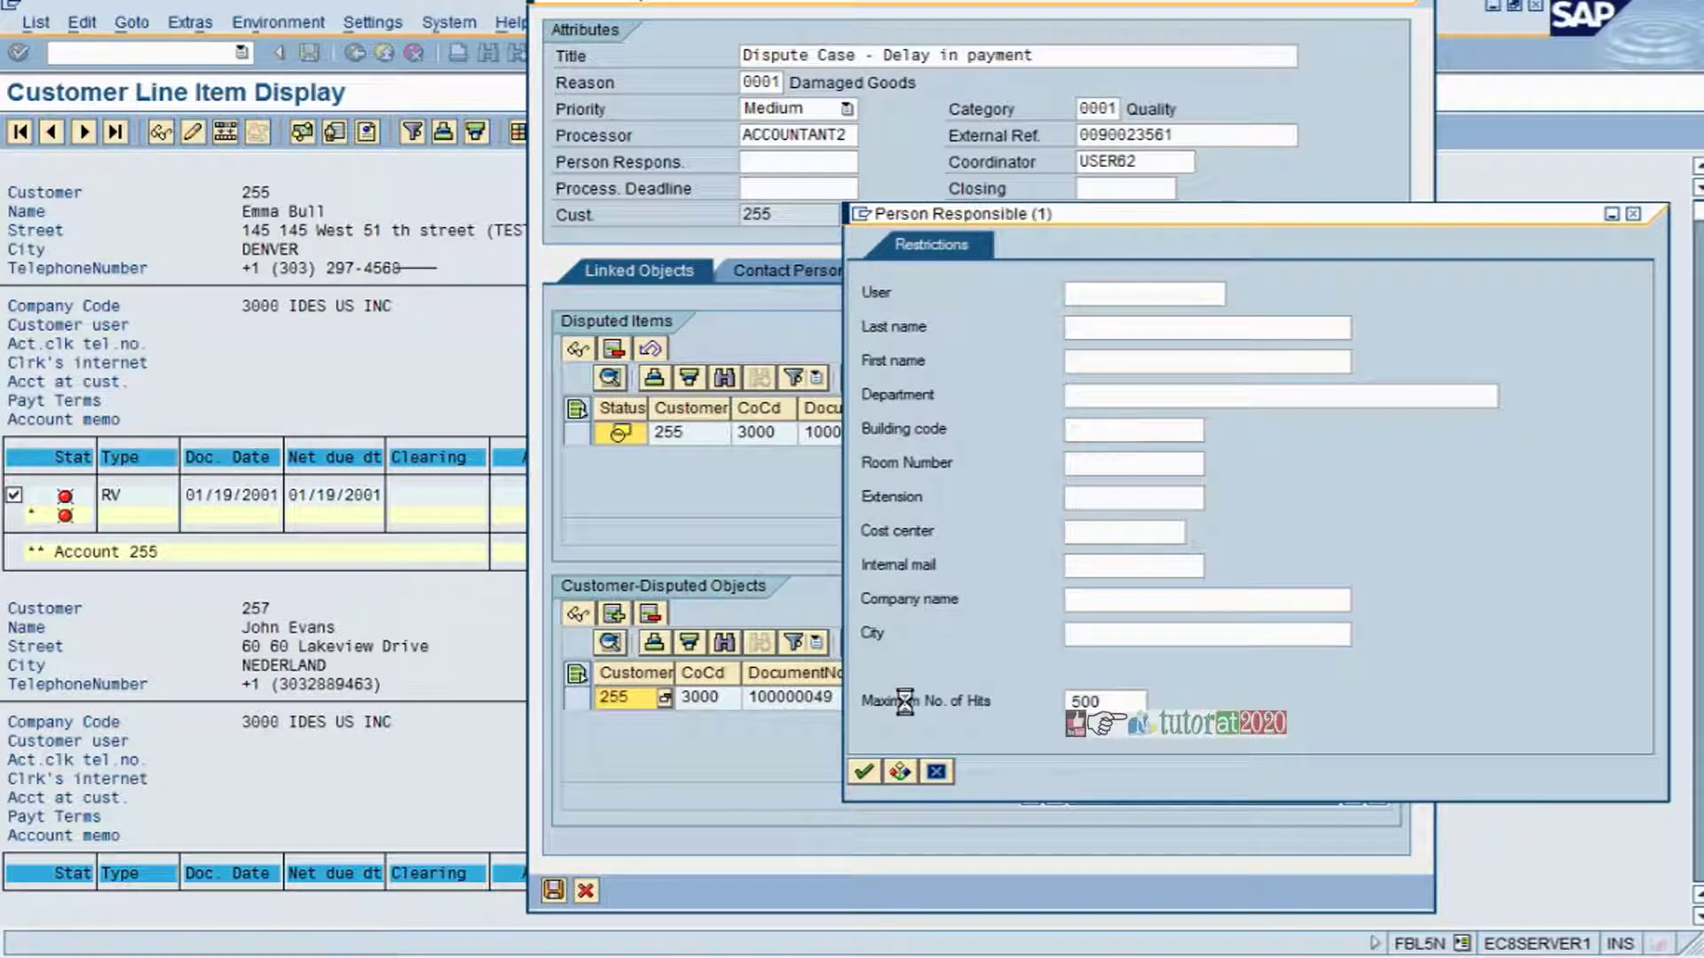
- Set AAMANAGER as person responsible, process deadline 11/02/2012 and closing date 11/17/2012
left_click(864, 771)
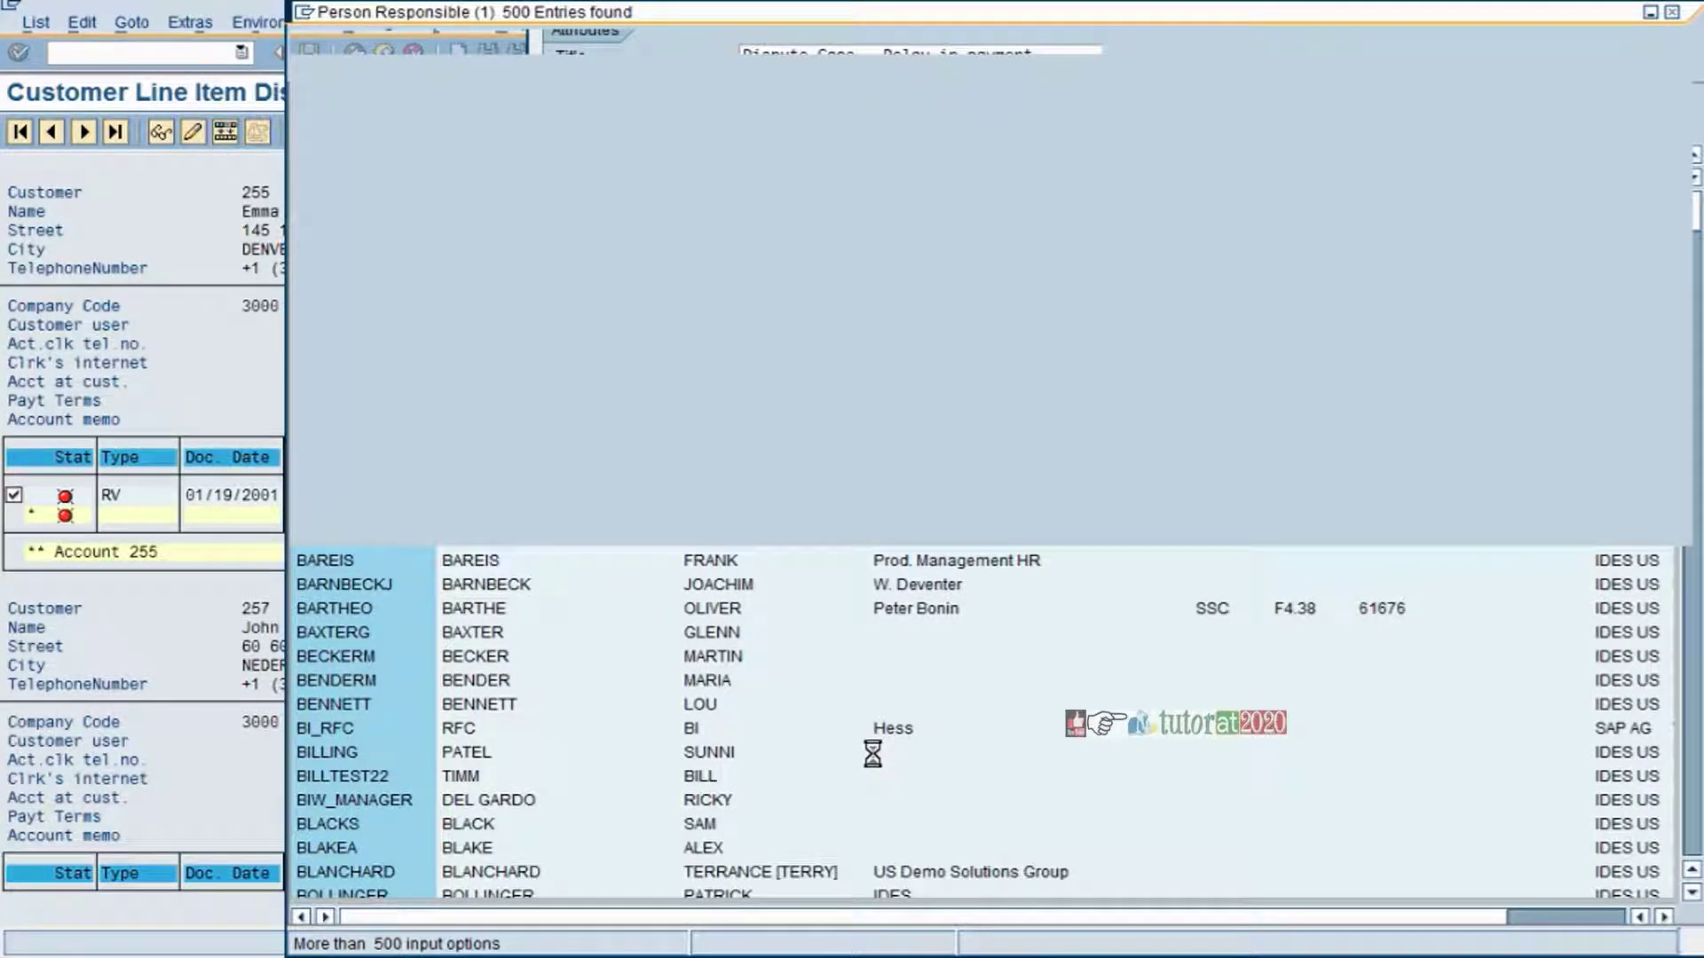
key("Return")
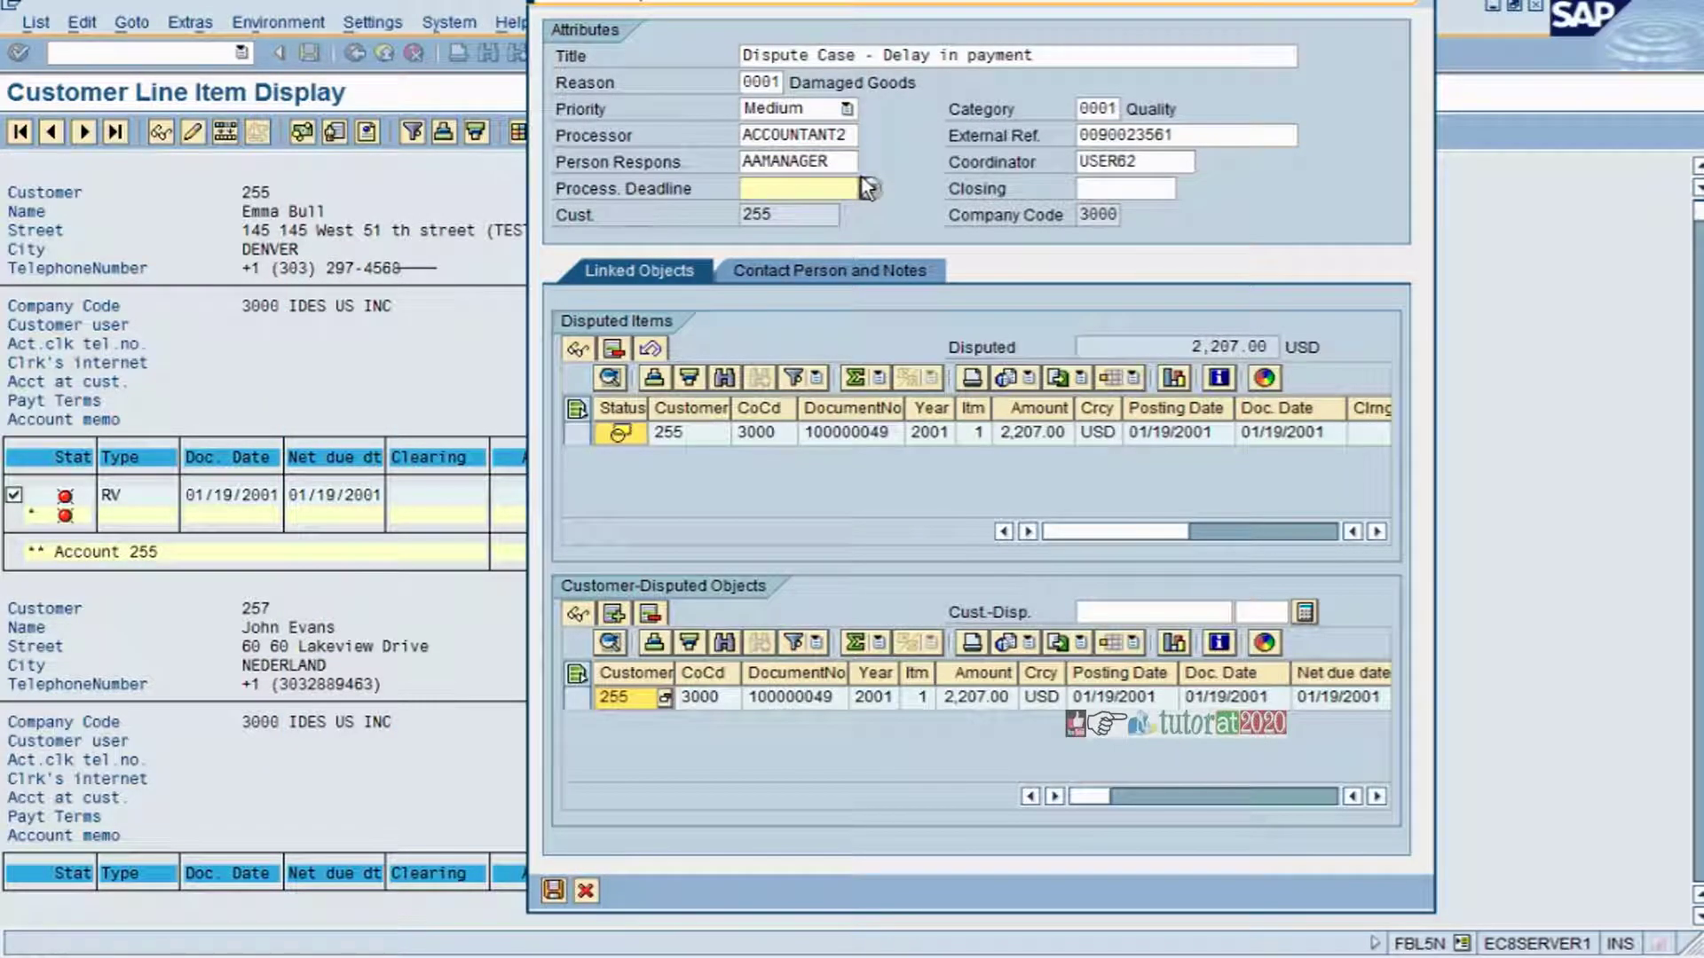
left_click(868, 187)
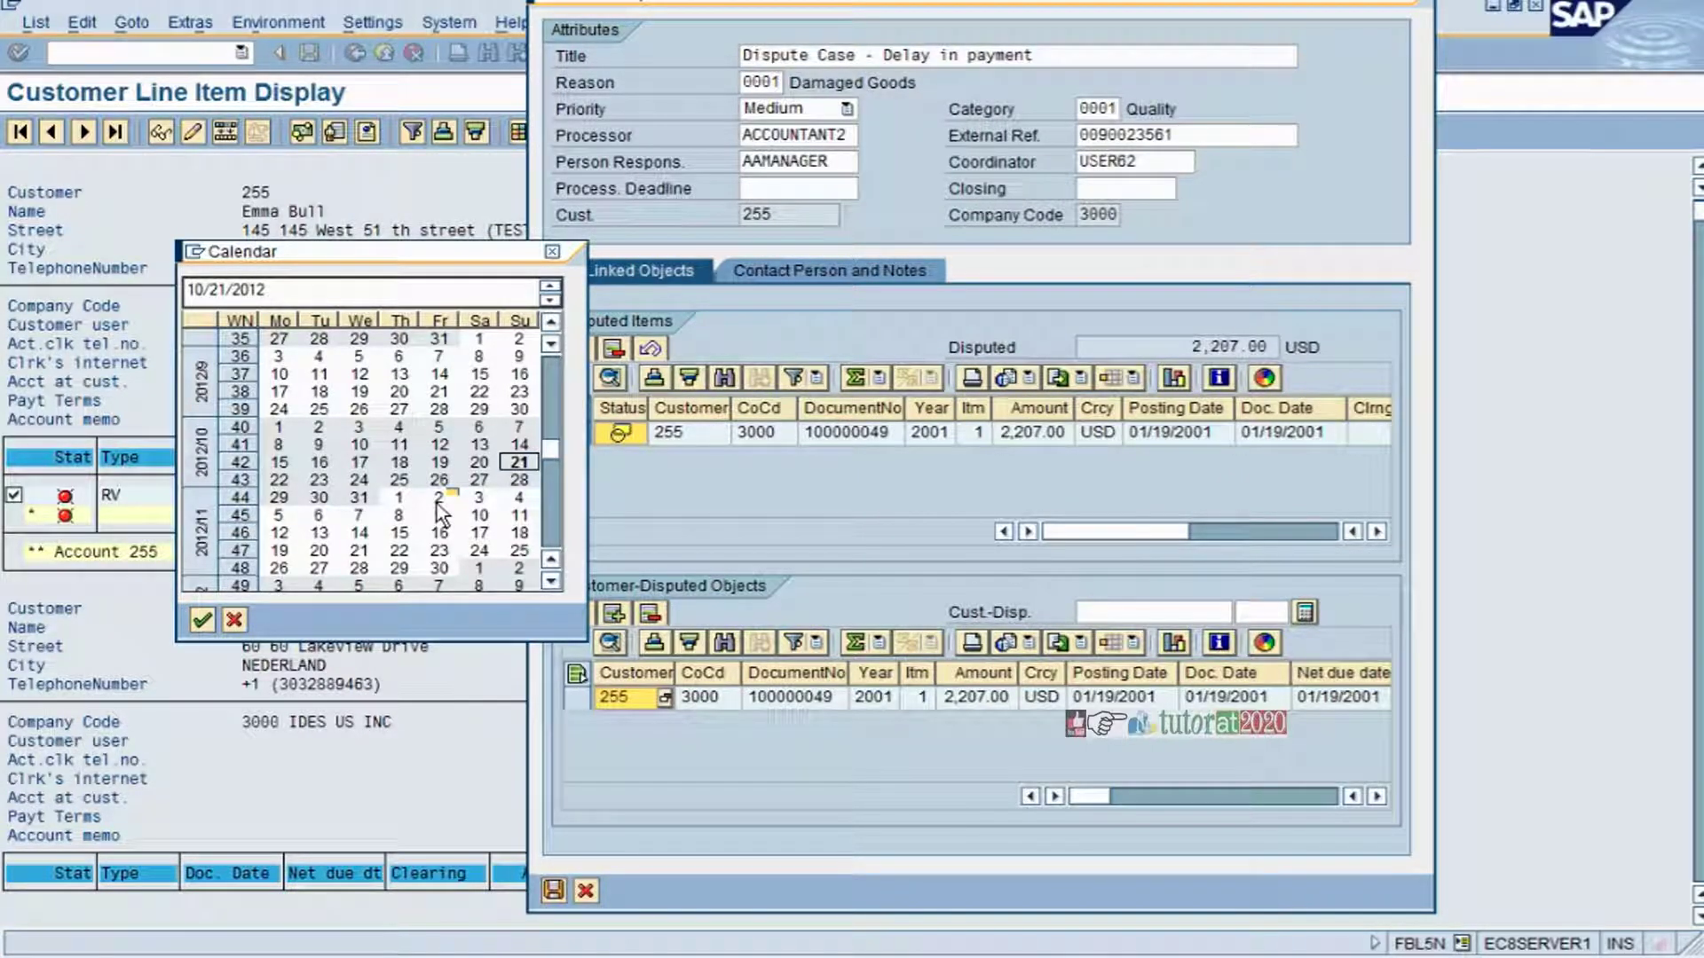
double_click(438, 499)
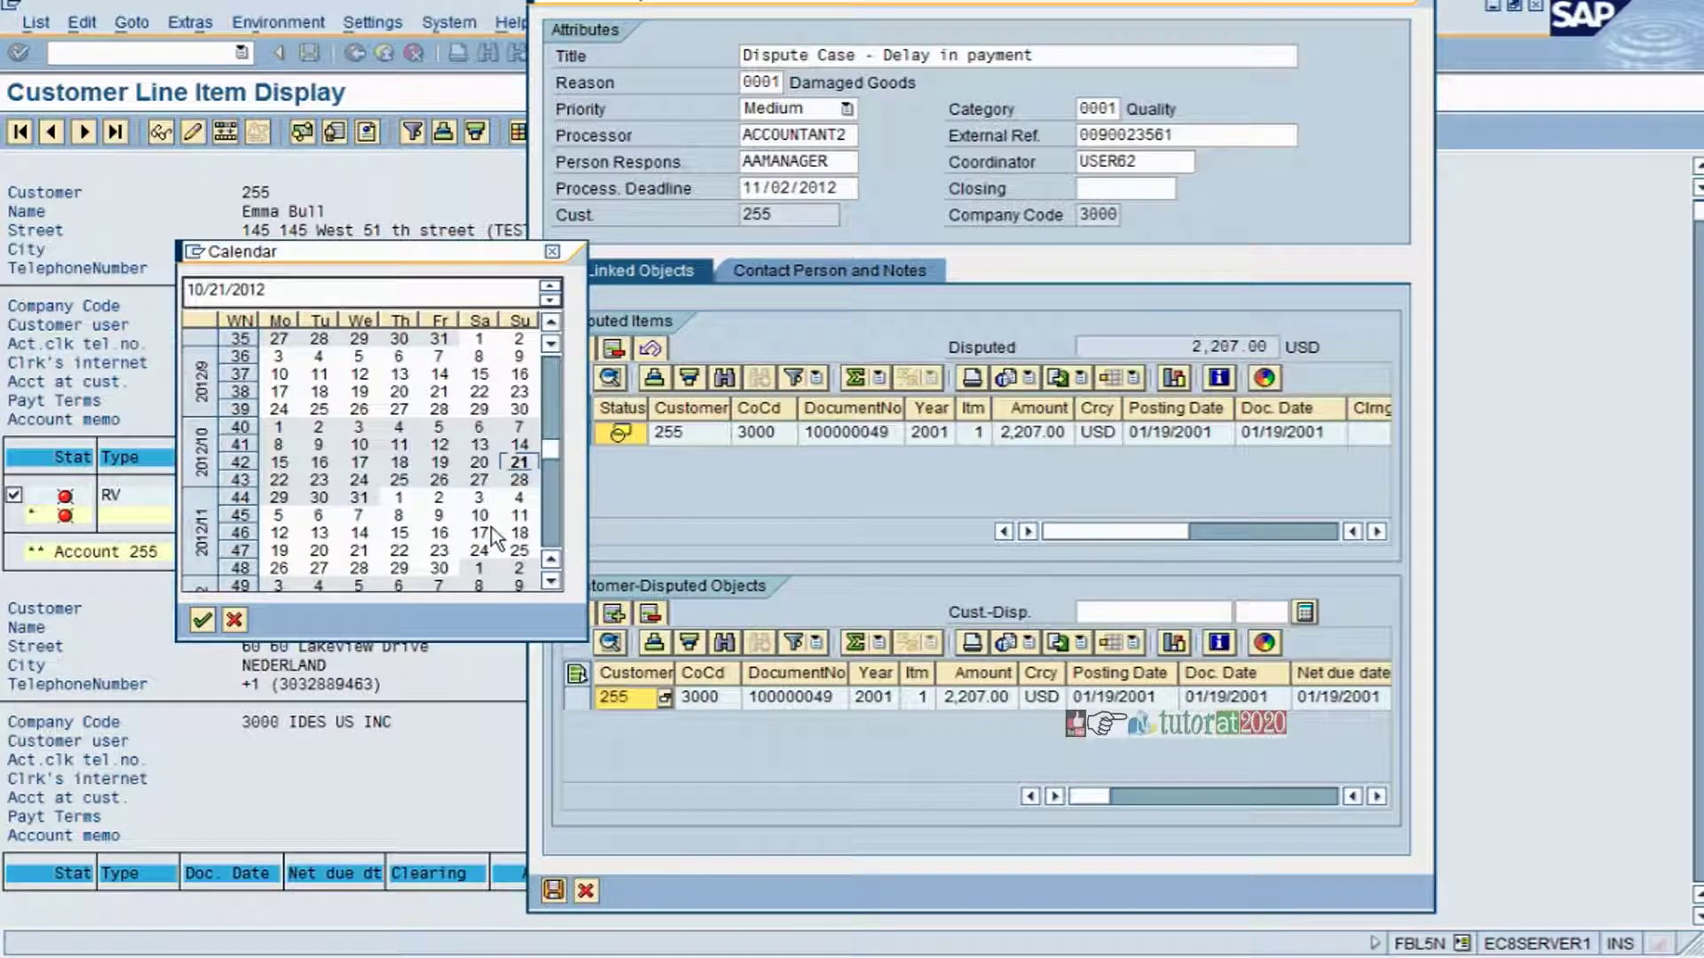
left_click(482, 538)
double_click(484, 540)
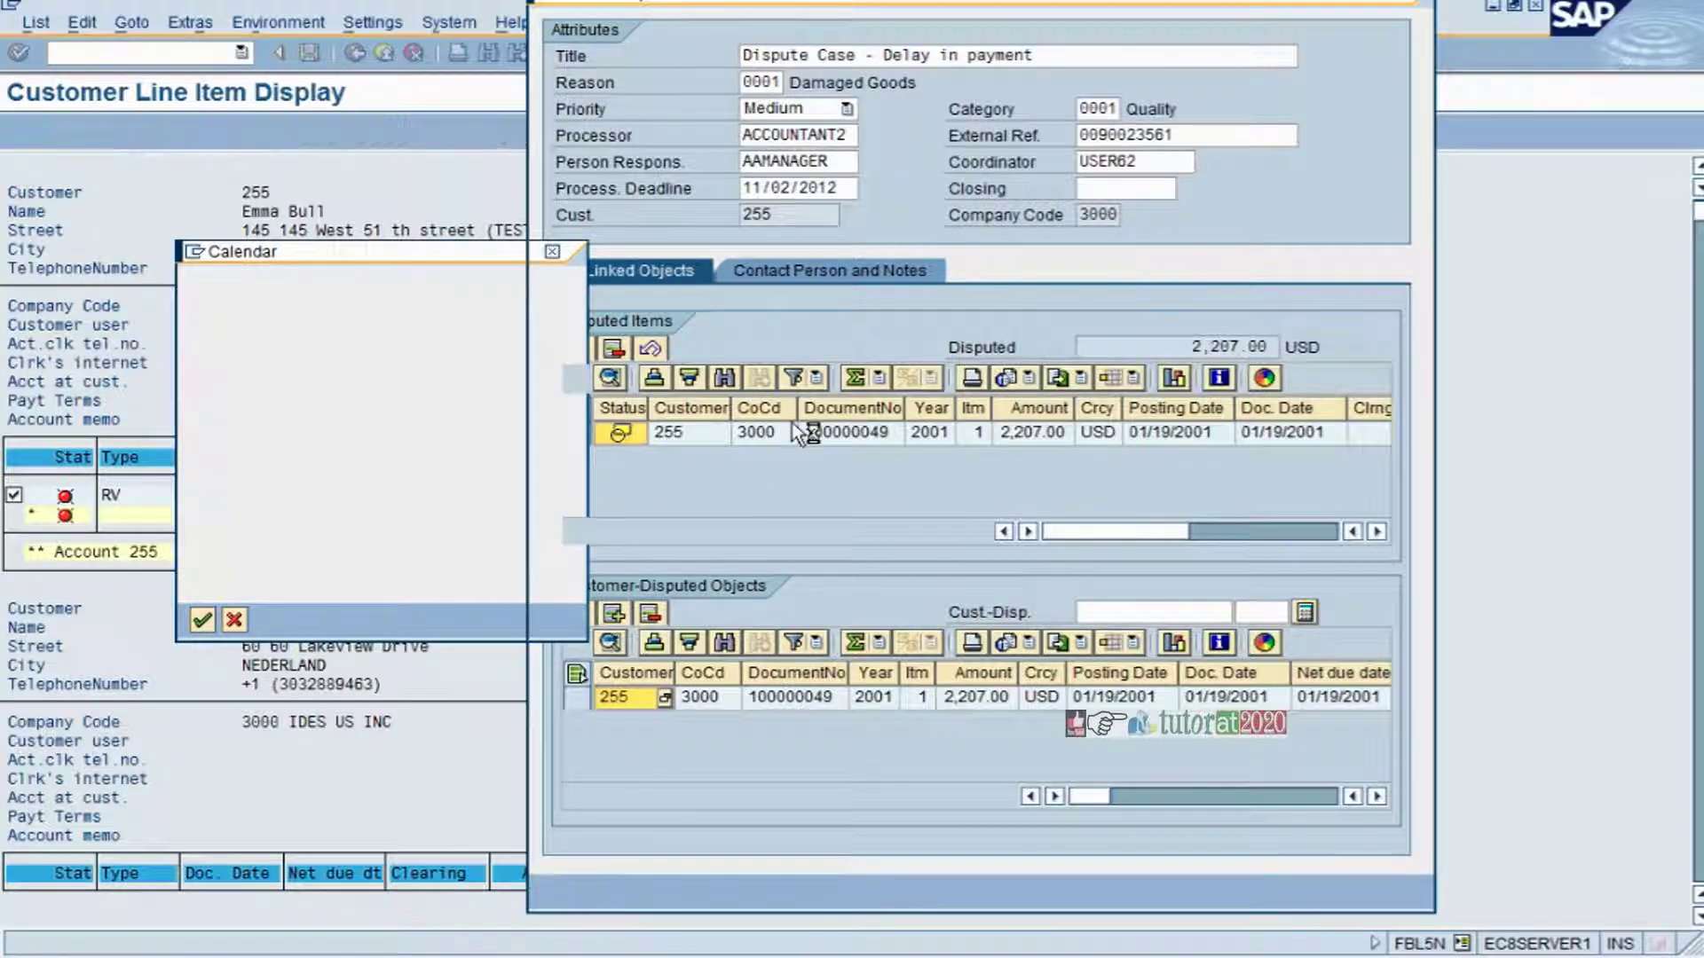
left_click(1094, 217)
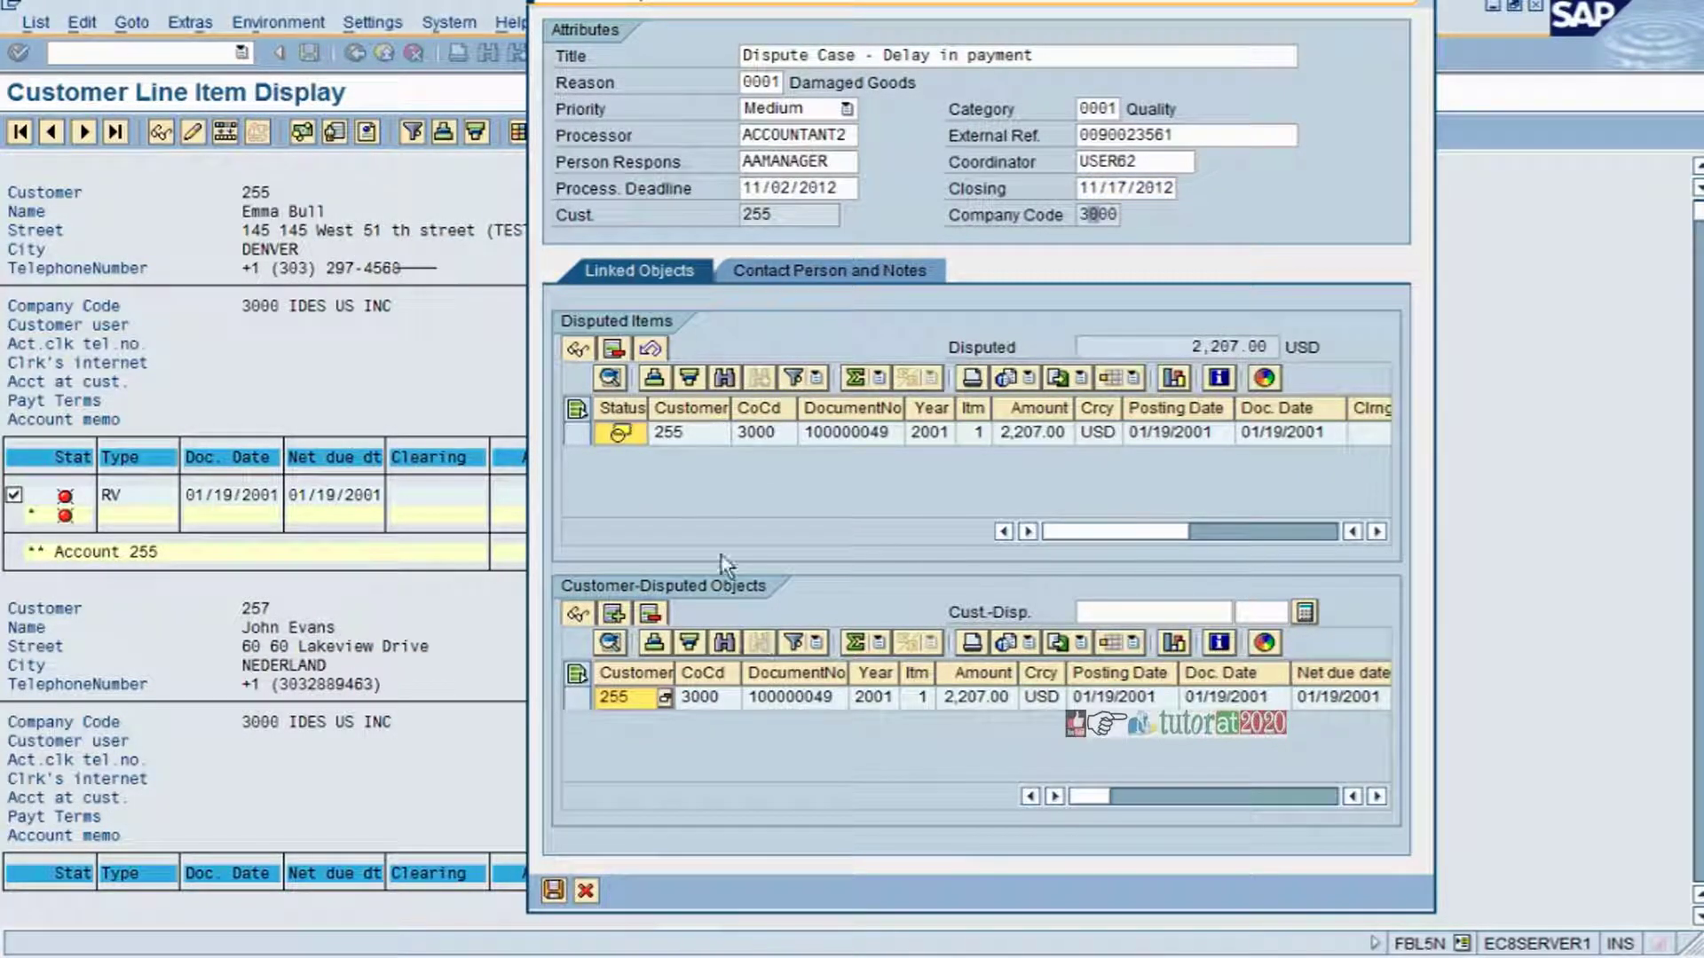
left_click(888, 438)
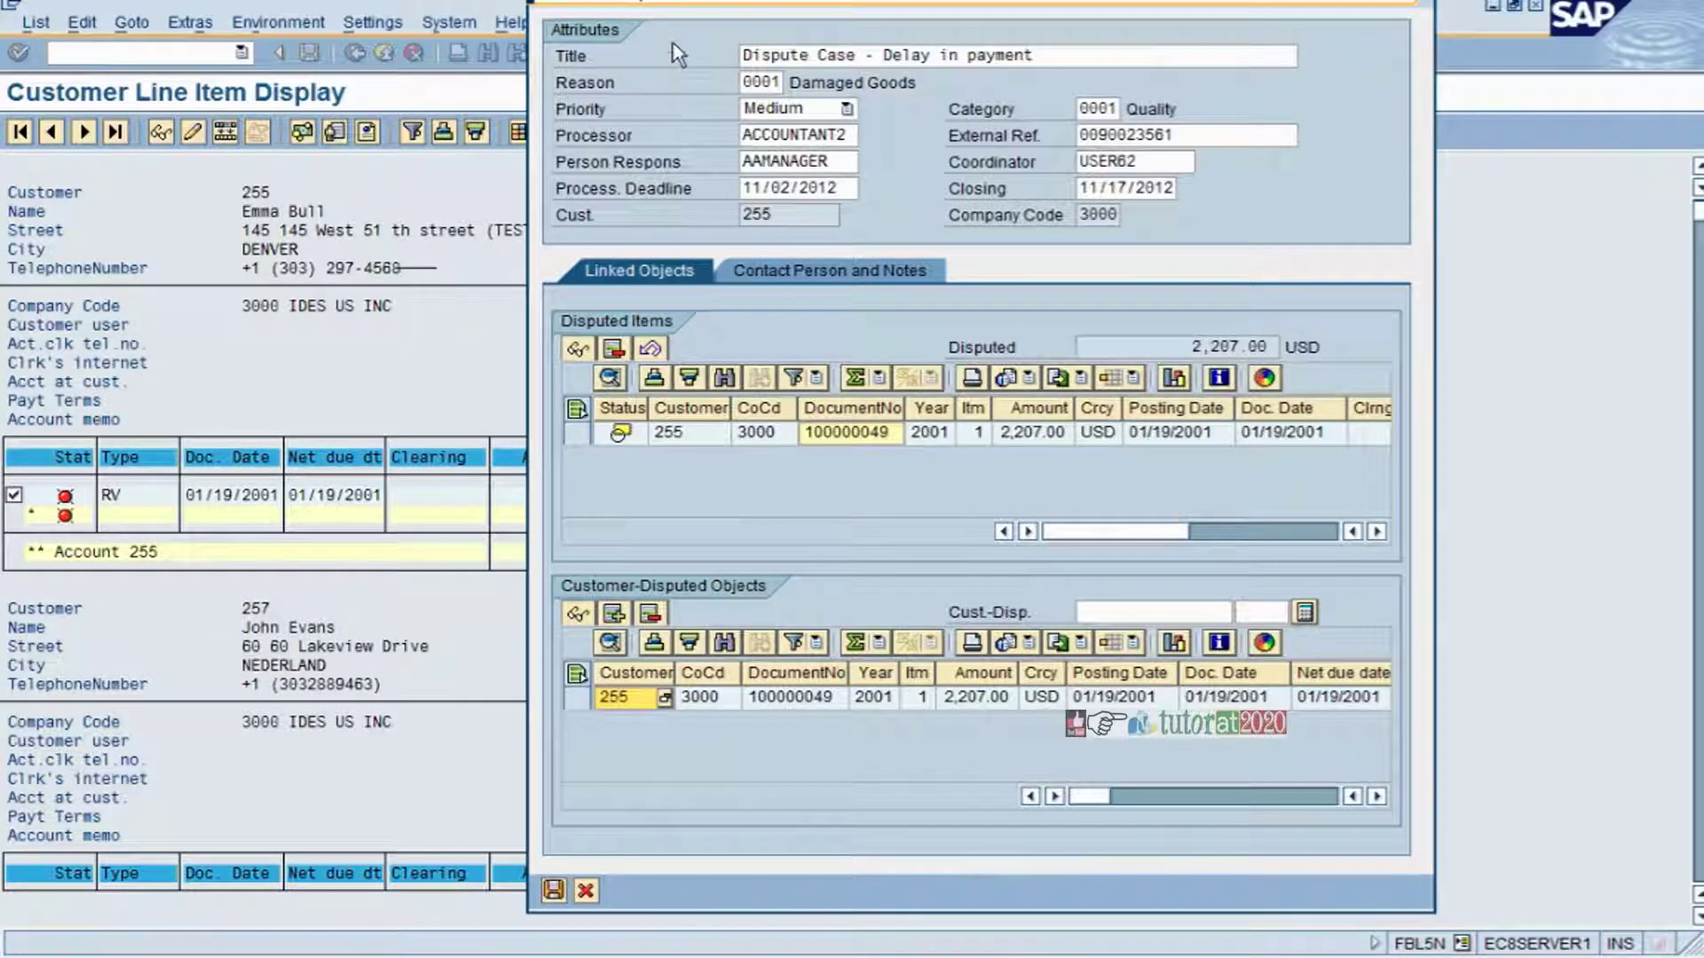
- Fill in the contact person's name, fax number and e-mail address
left_click(799, 271)
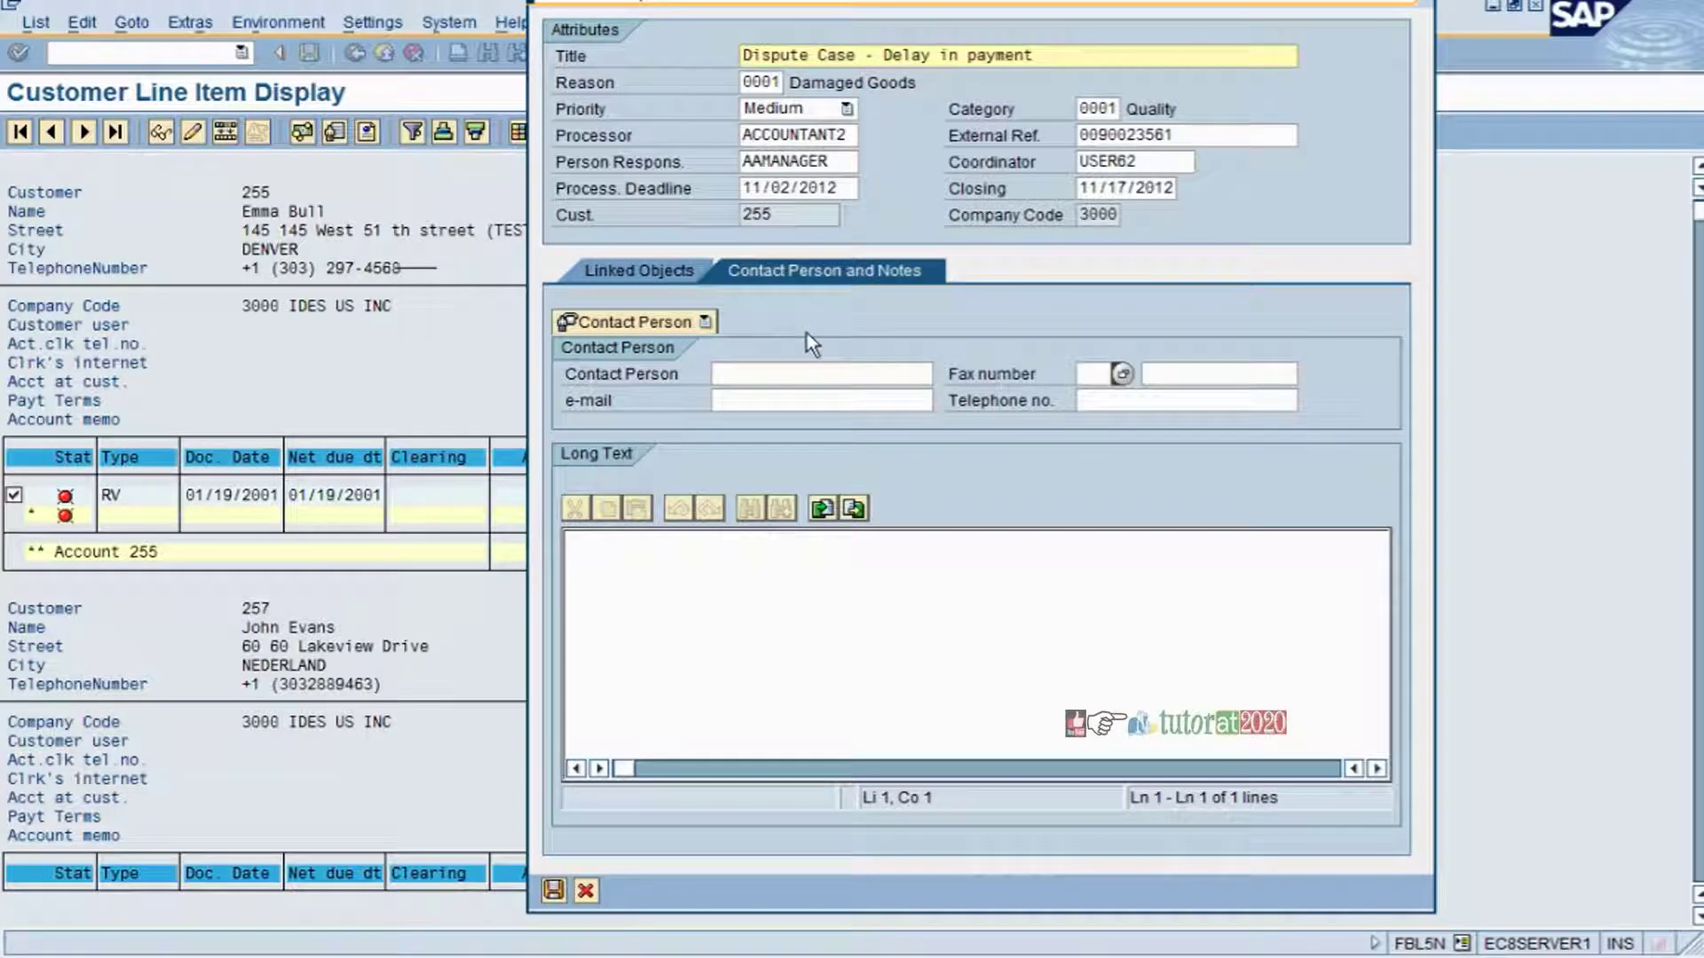
key("Tab")
key("Tab")
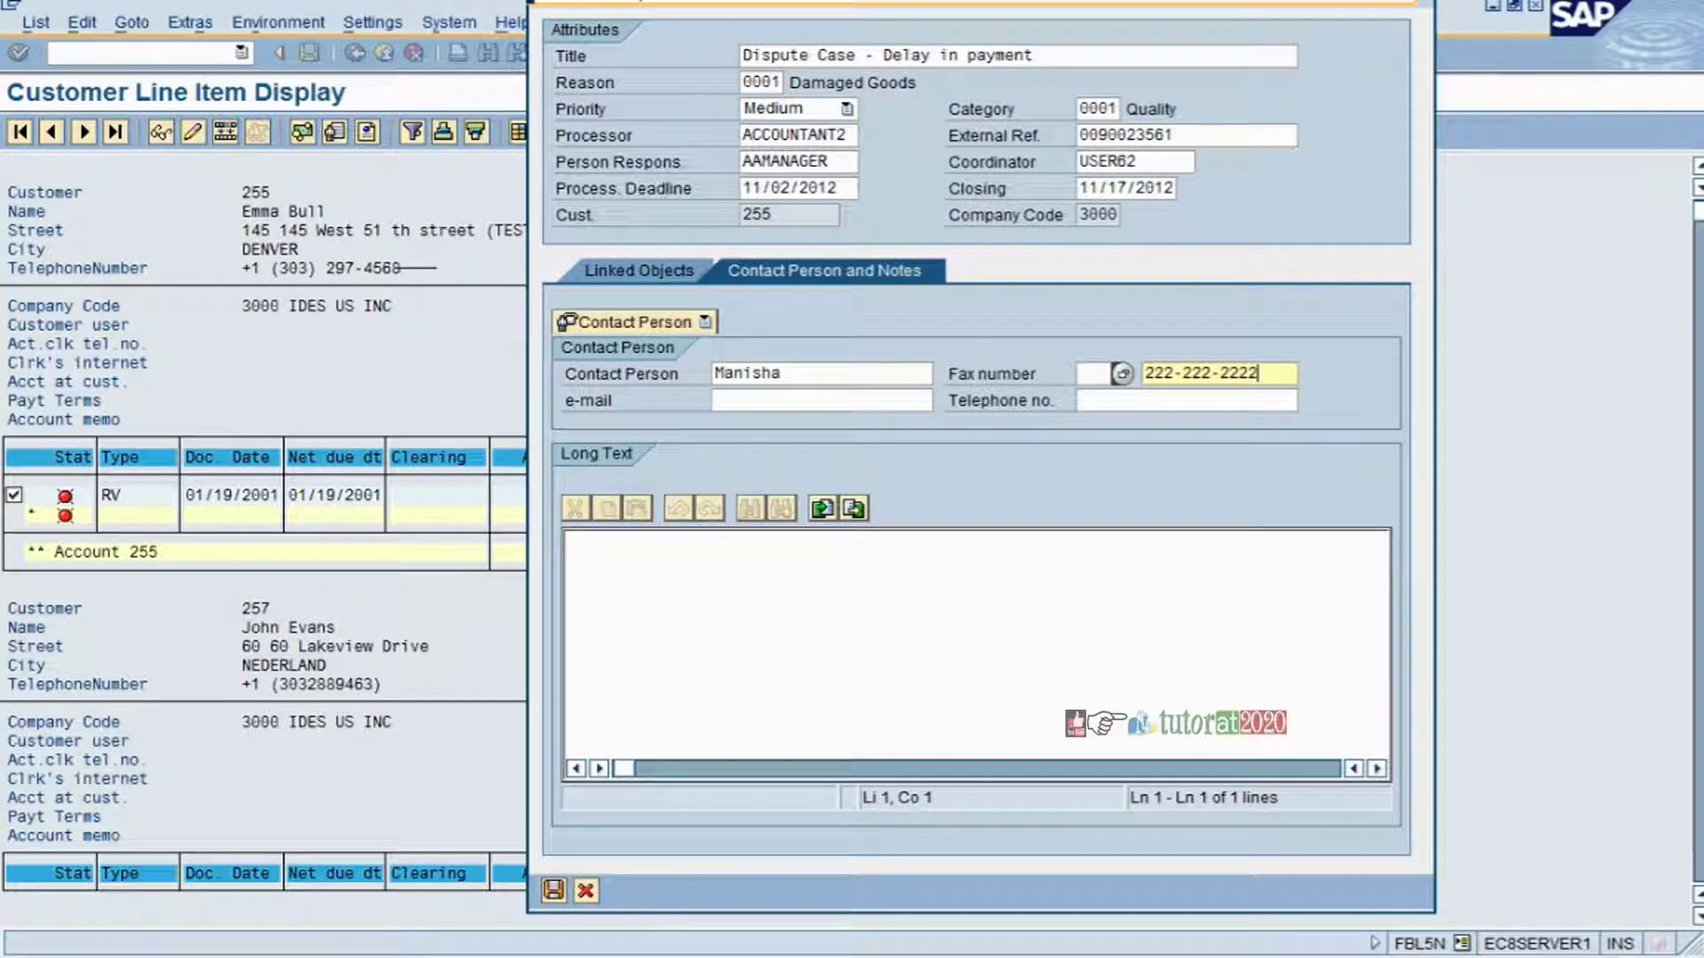
key("Tab")
key("Tab")
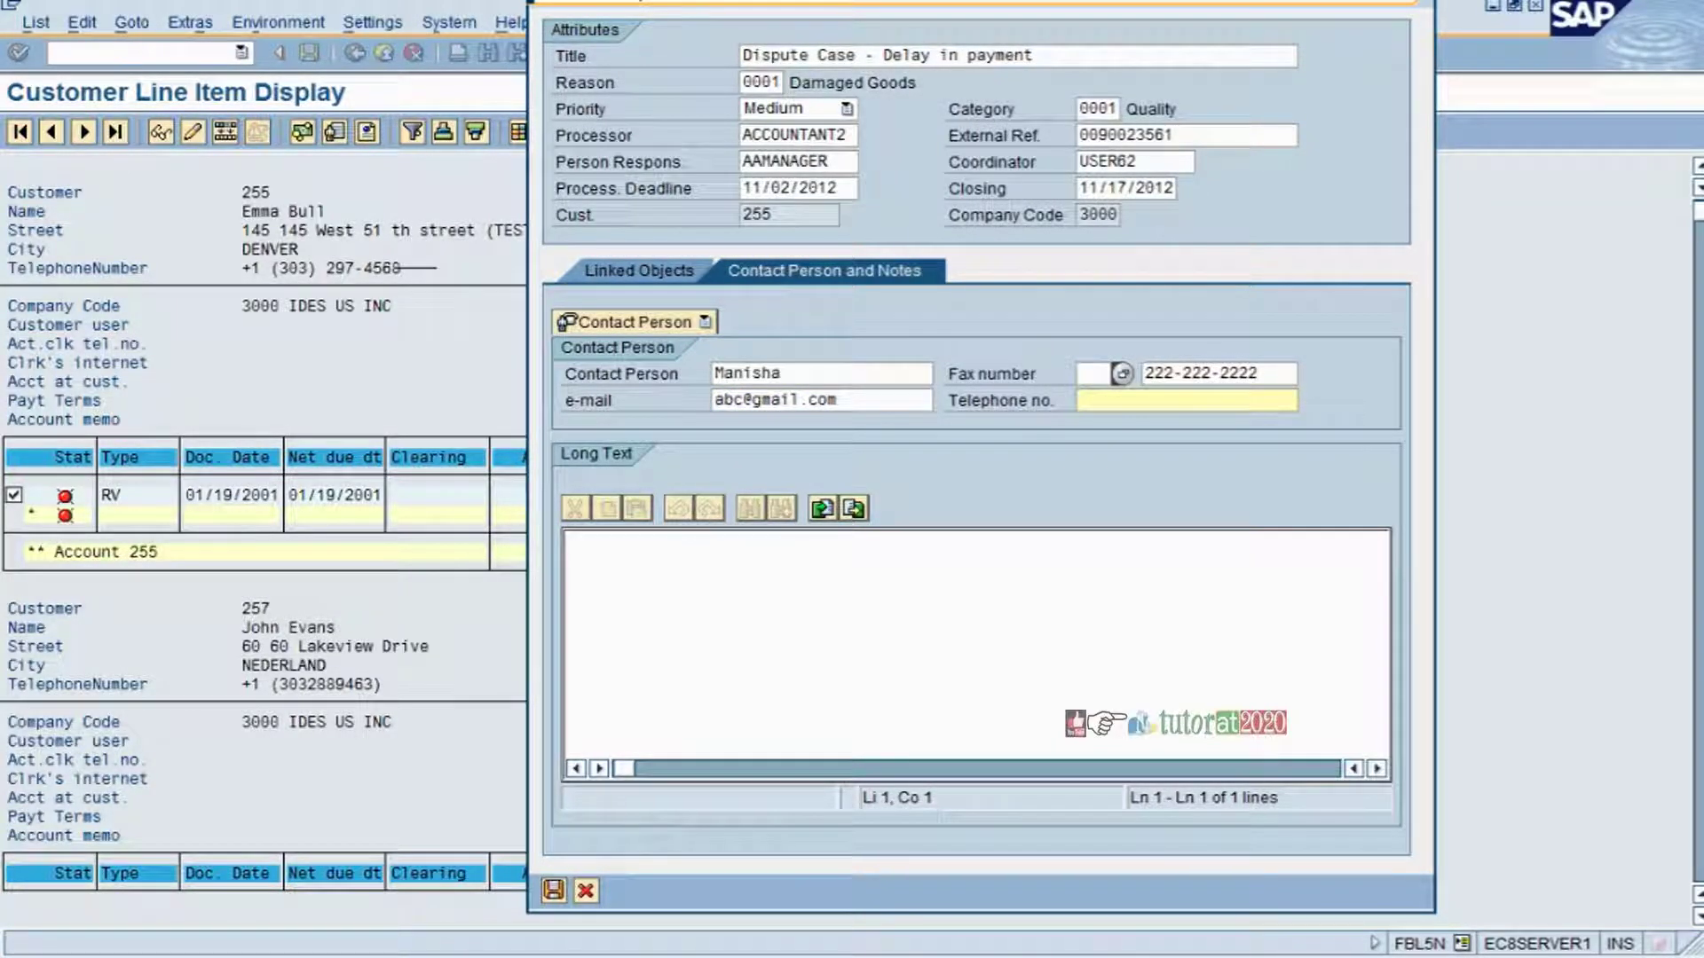
- Write the long-text note that the invoice is unpaid and the goods arrived damaged
left_click(577, 541)
type("Dispute case")
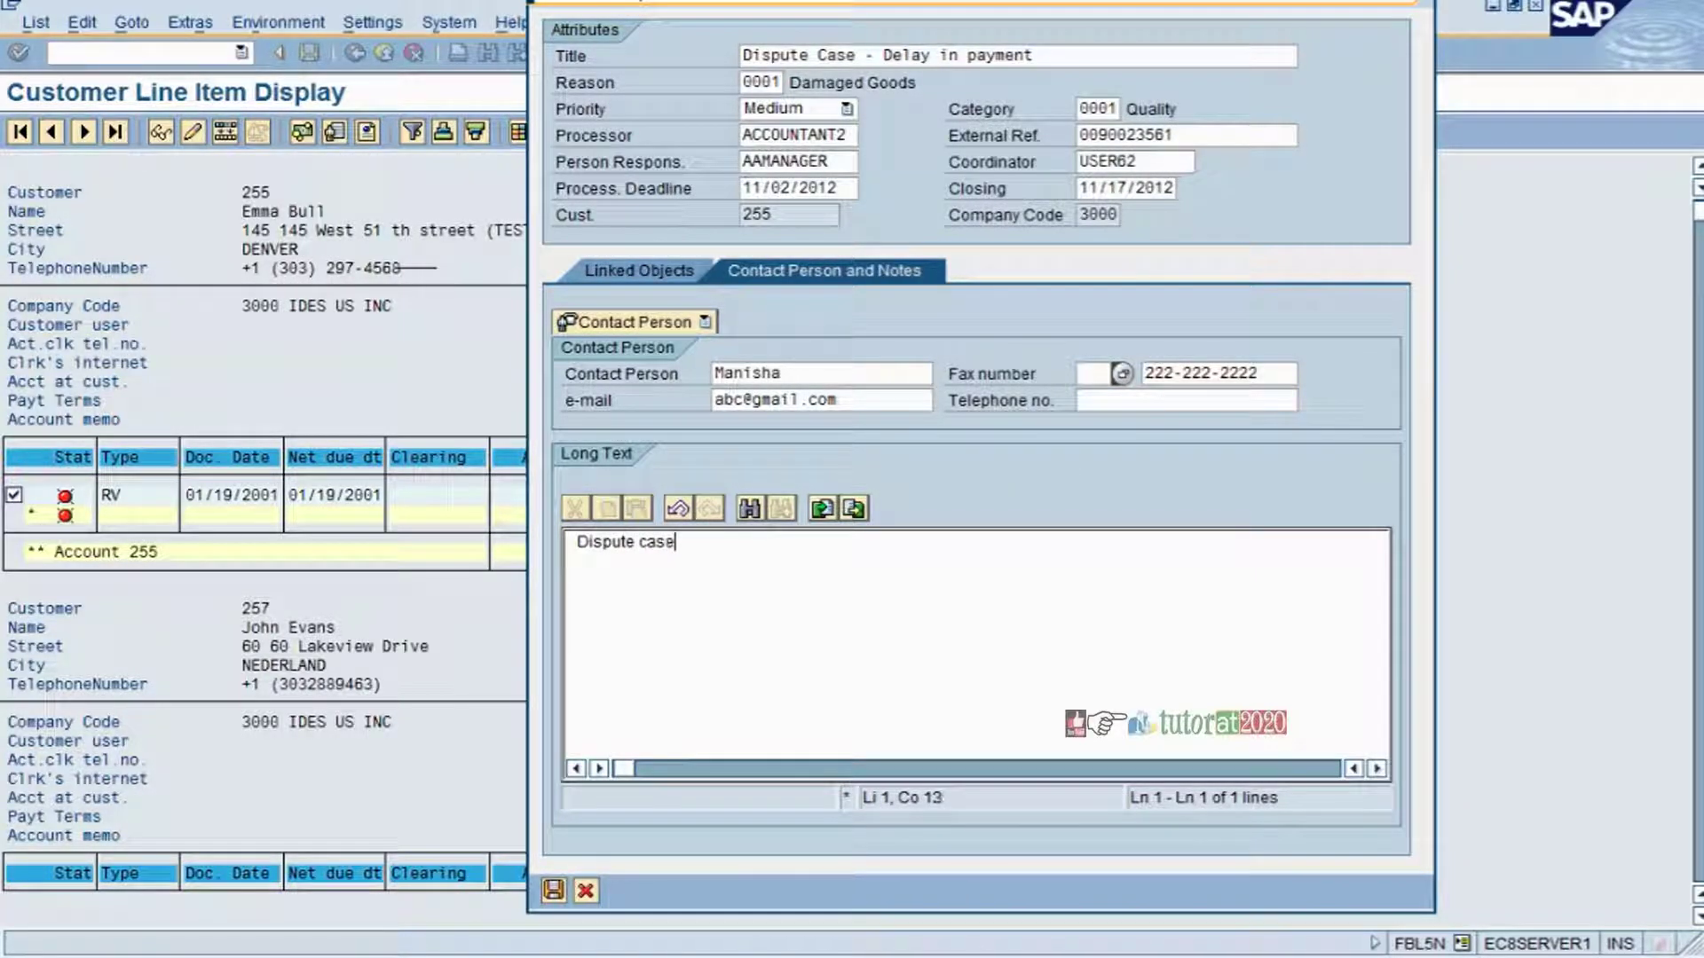
type(" created uring")
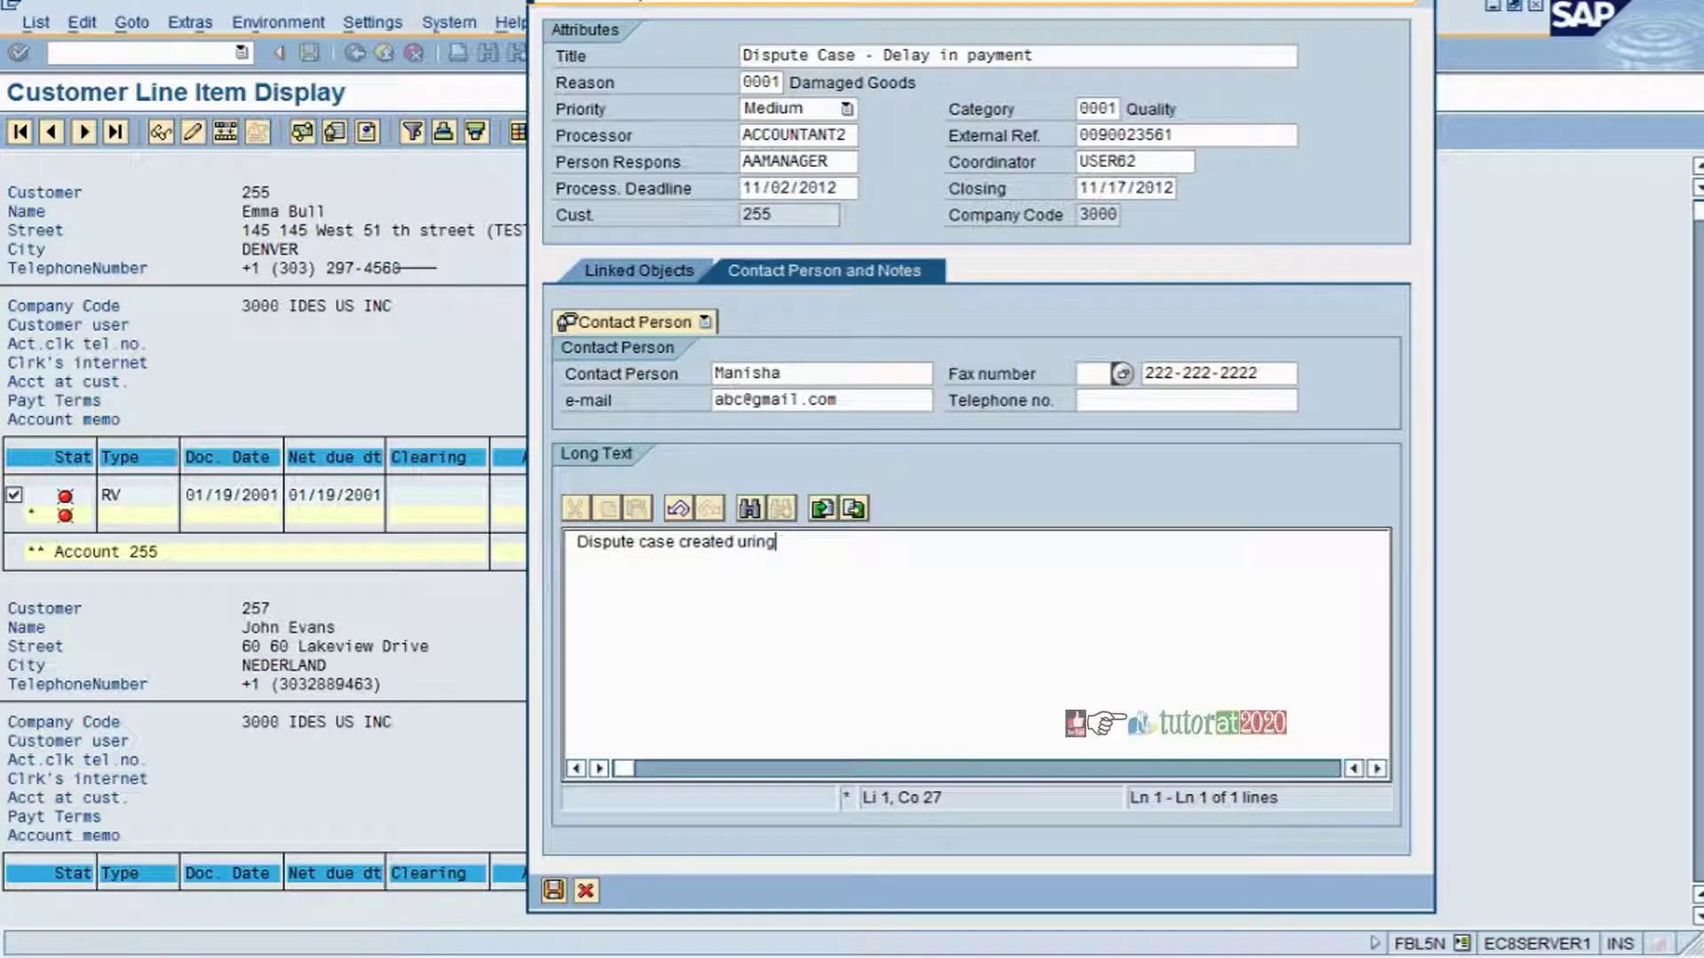
key("BackSpace")
key("BackSpace")
key("BackSpace")
key("BackSpace")
key("BackSpace")
type("during the traini")
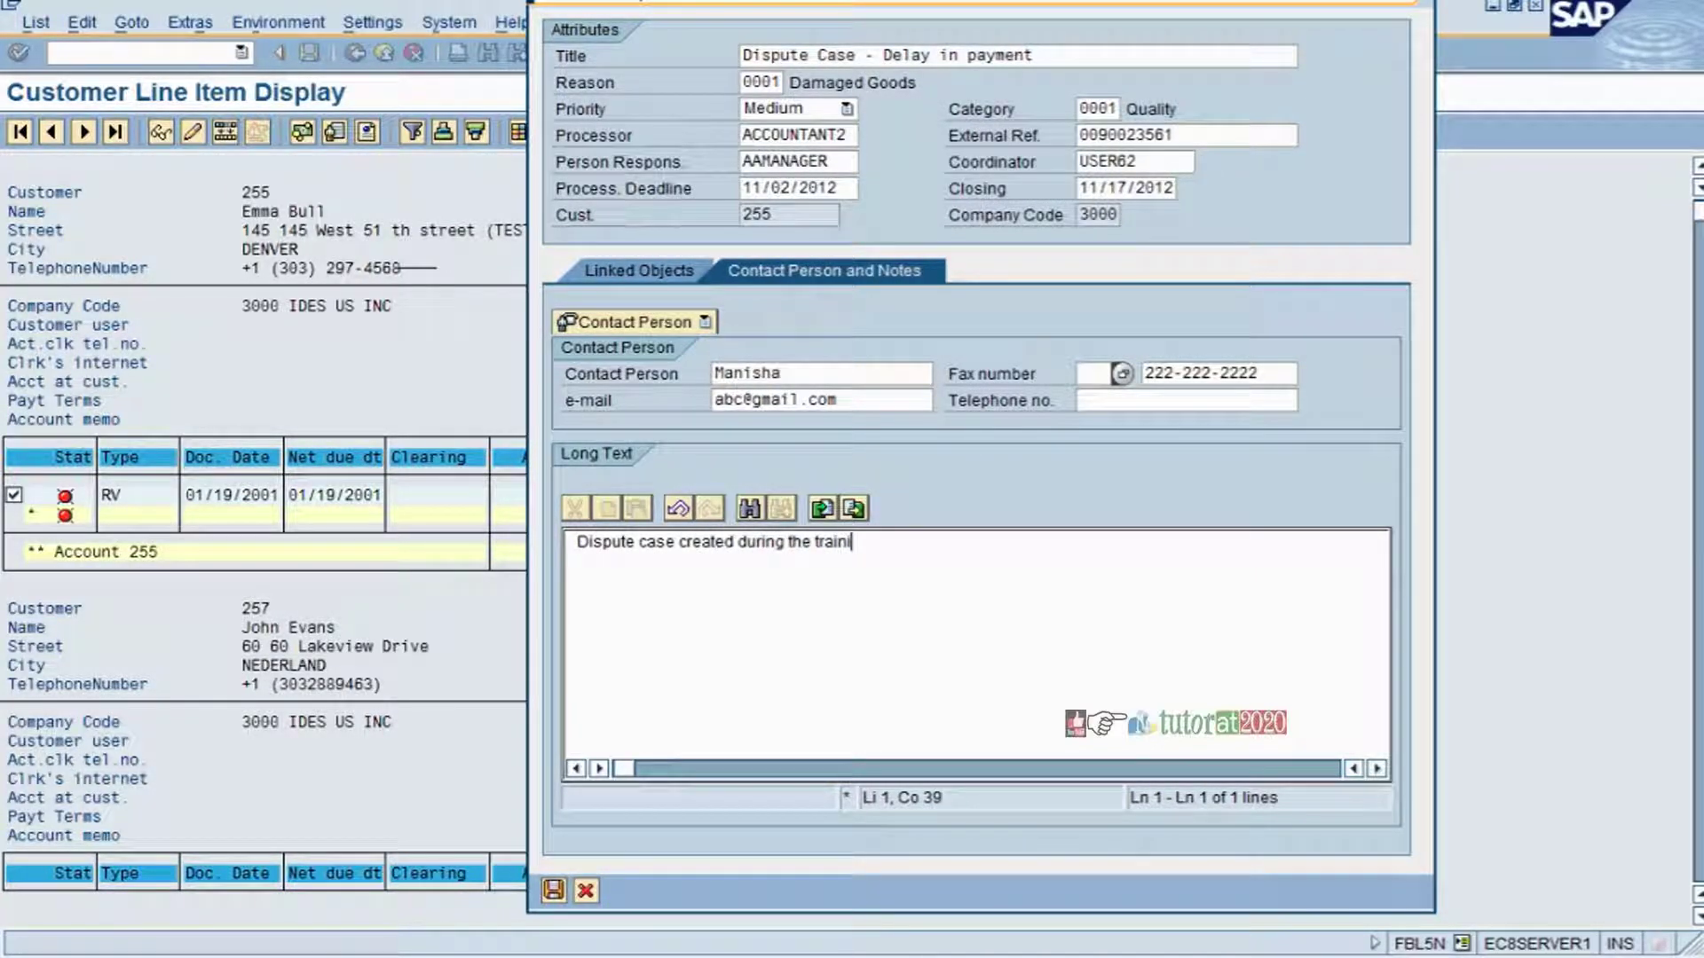
type("ng. Inviice is not")
key("BackSpace")
key("BackSpace")
key("BackSpace")
key("BackSpace")
key("BackSpace")
key("BackSpace")
key("BackSpace")
key("BackSpace")
key("BackSpace")
key("BackSpace")
key("BackSpace")
key("BackSpace")
key("BackSpace")
key("BackSpace")
key("Return")
key("Return")
type("Invoice is not paid th")
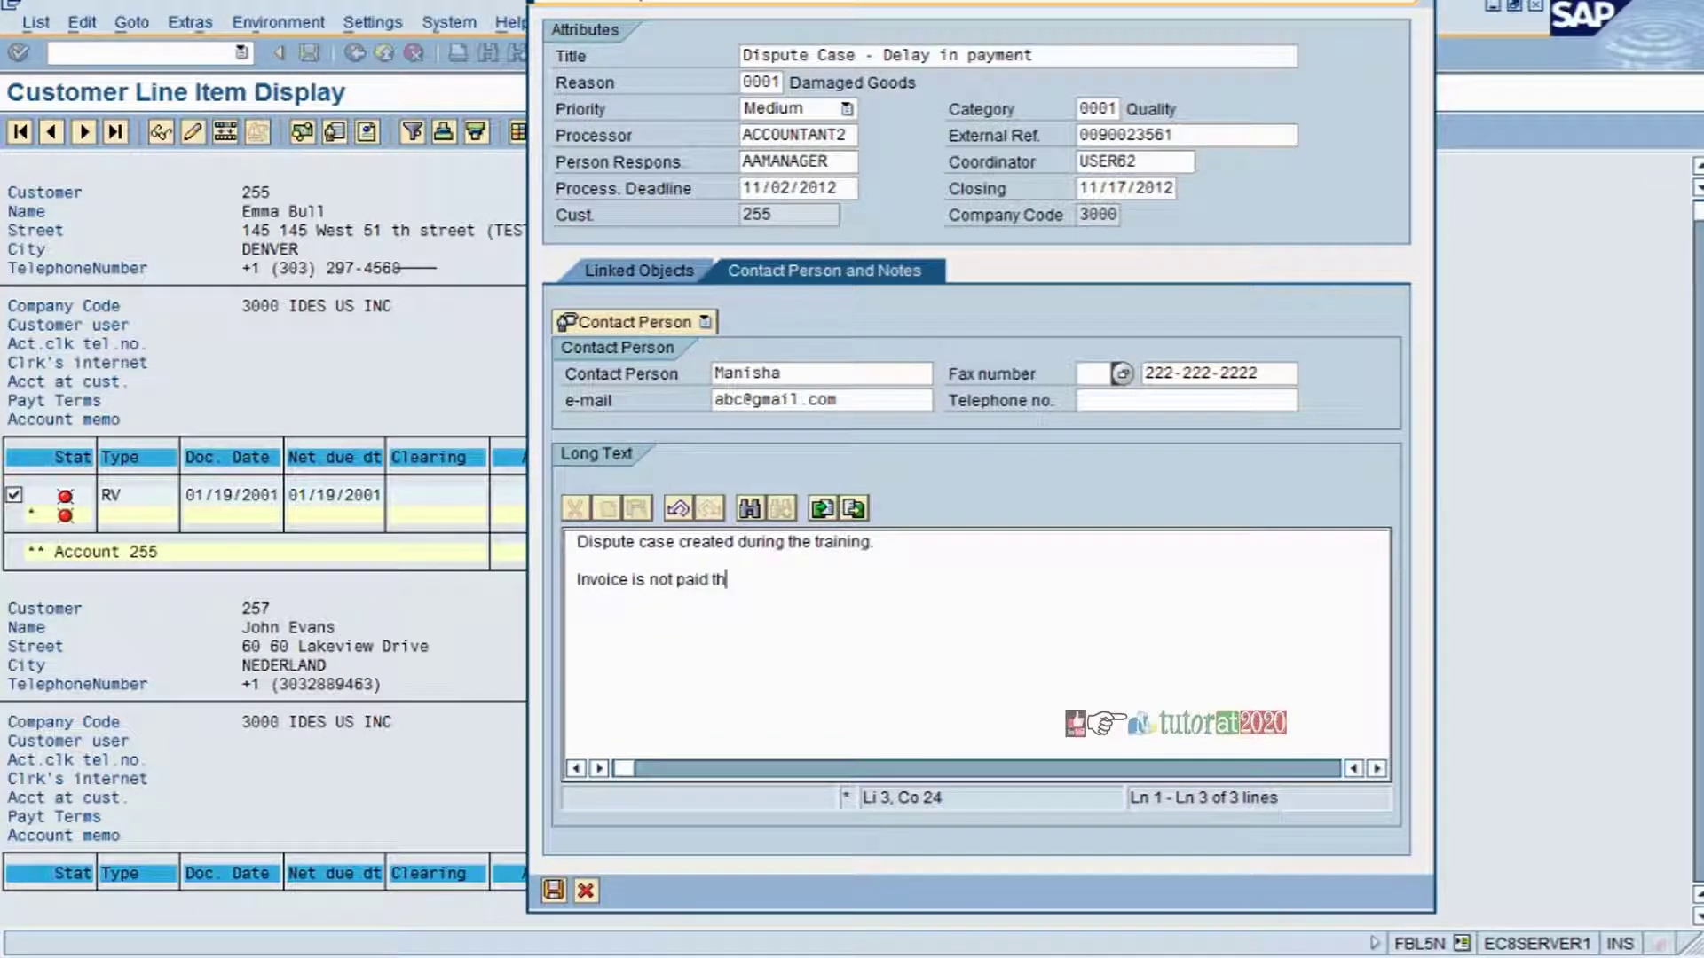
type("ough customer is informe")
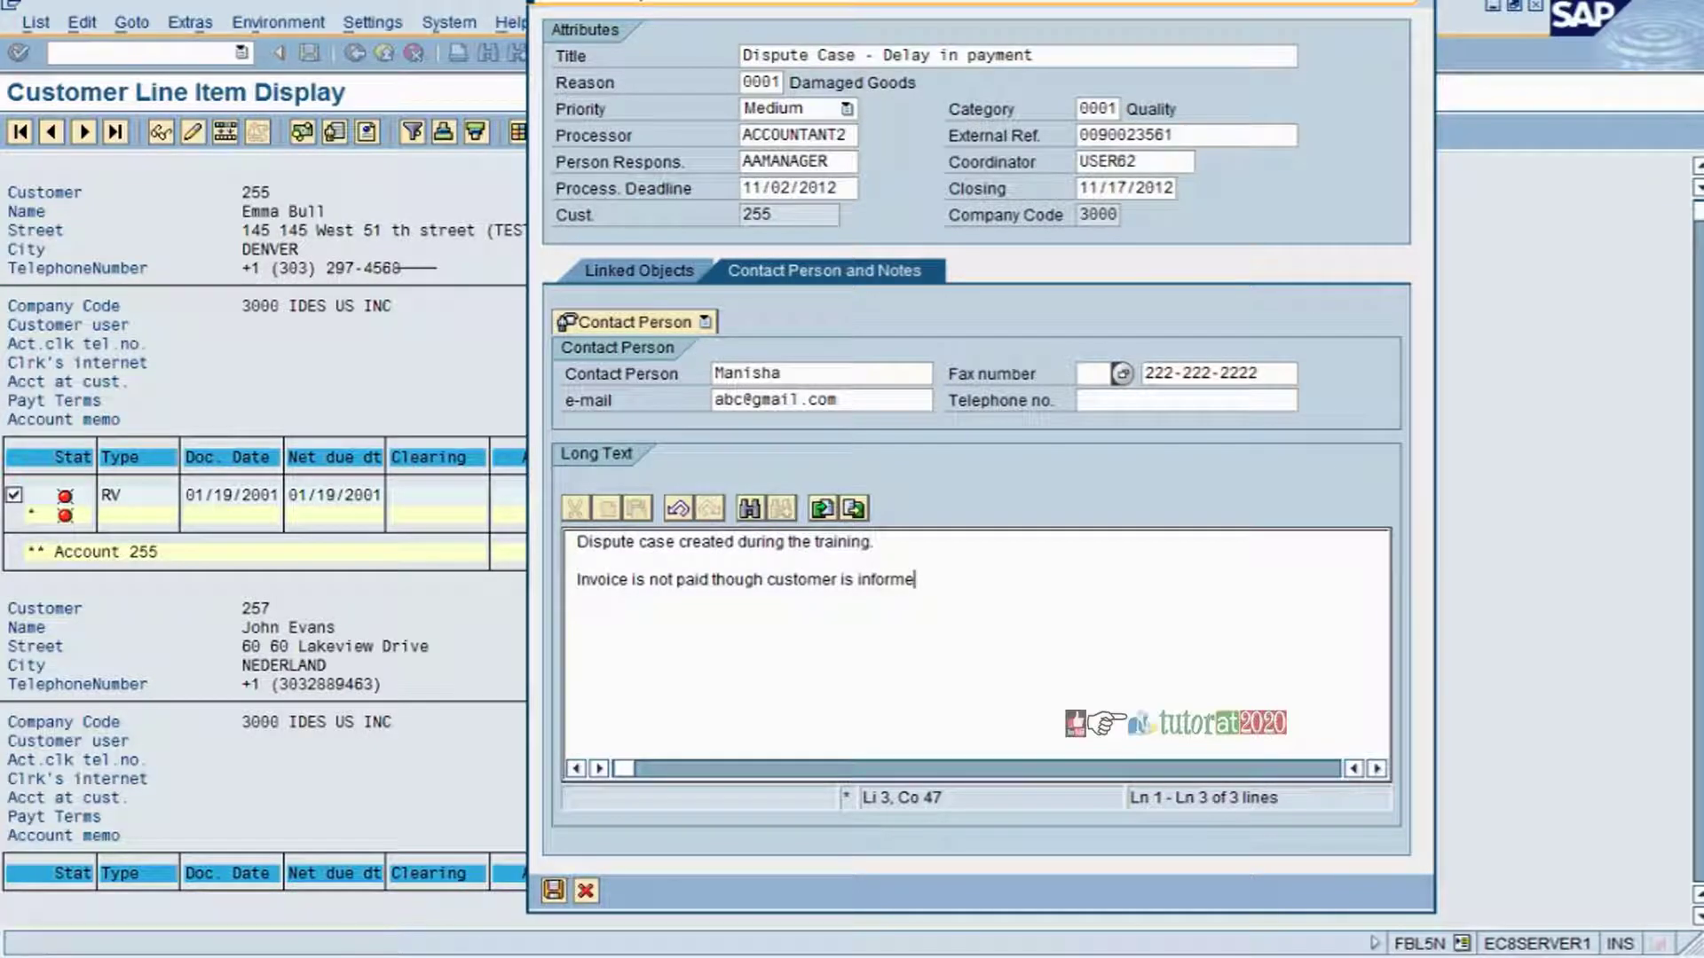
type("d about the")
type("in p")
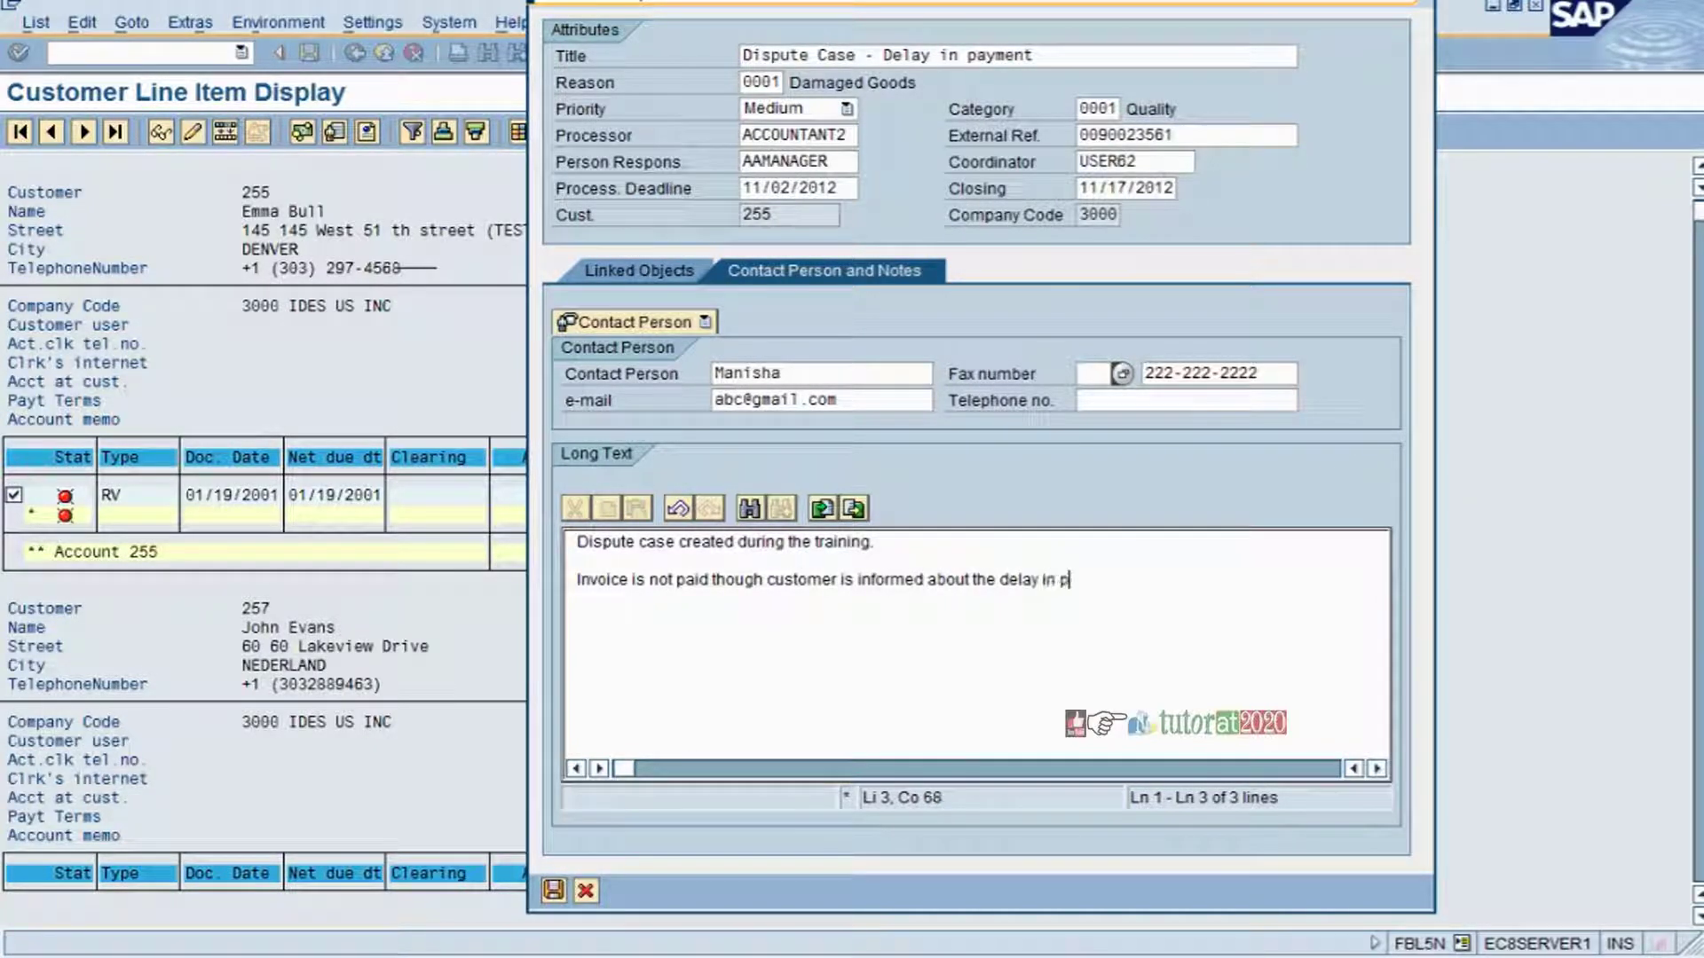
type("ayment. Customer")
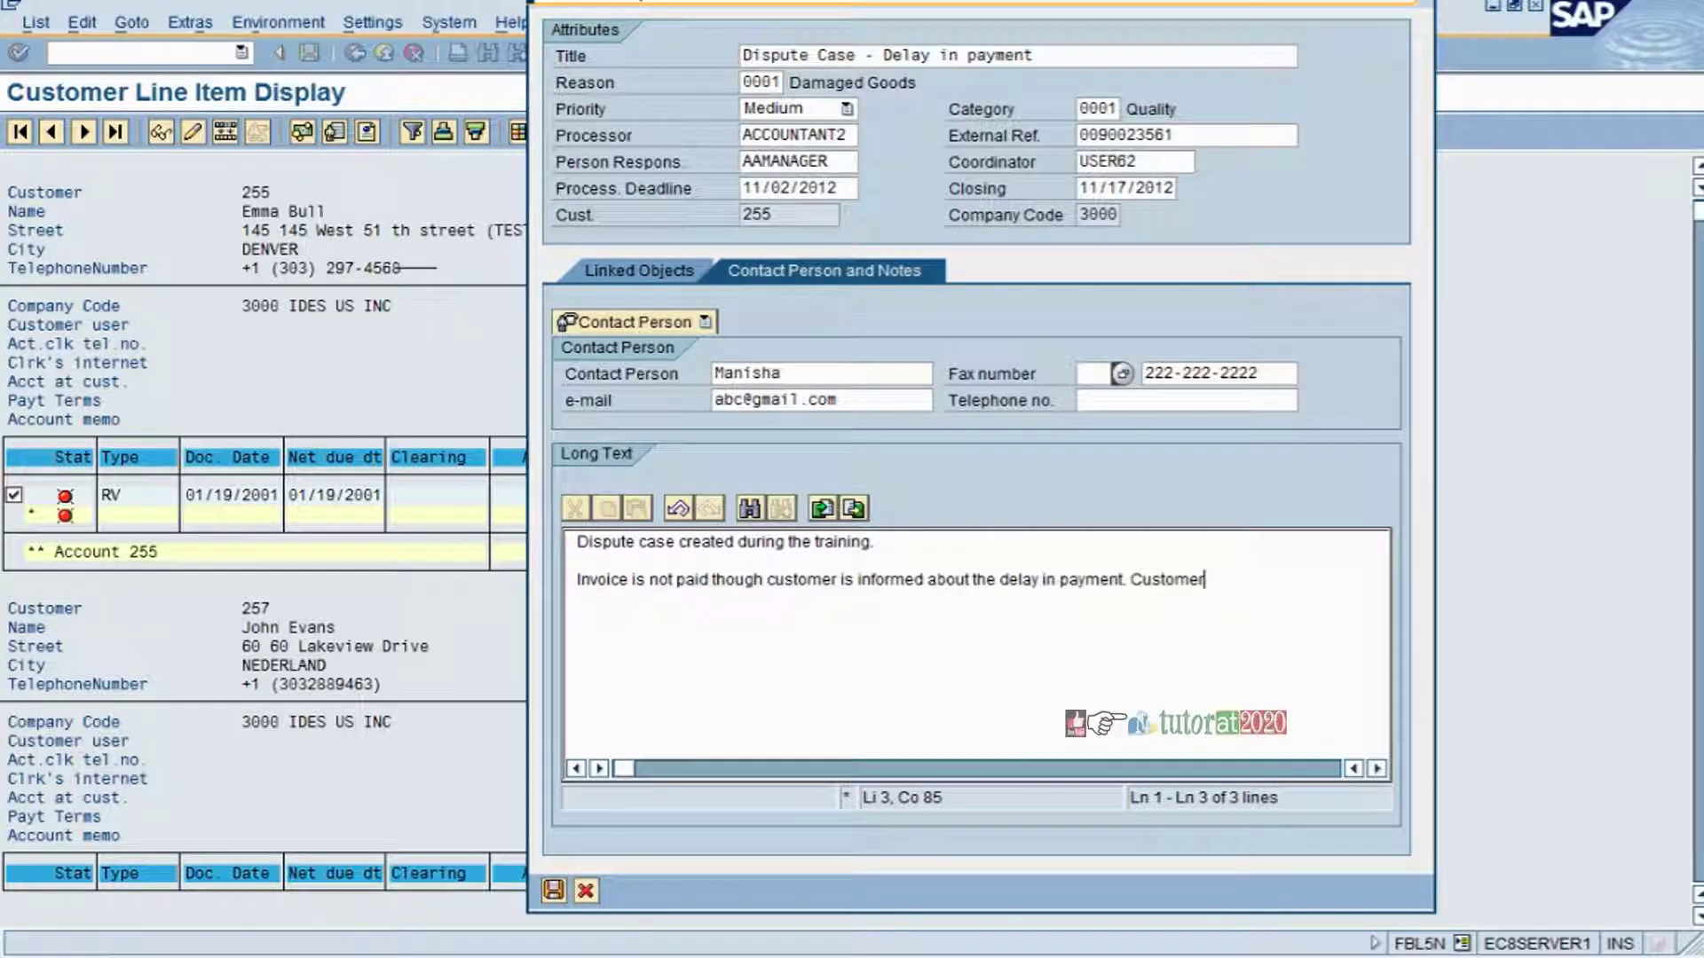
type(" says he rece")
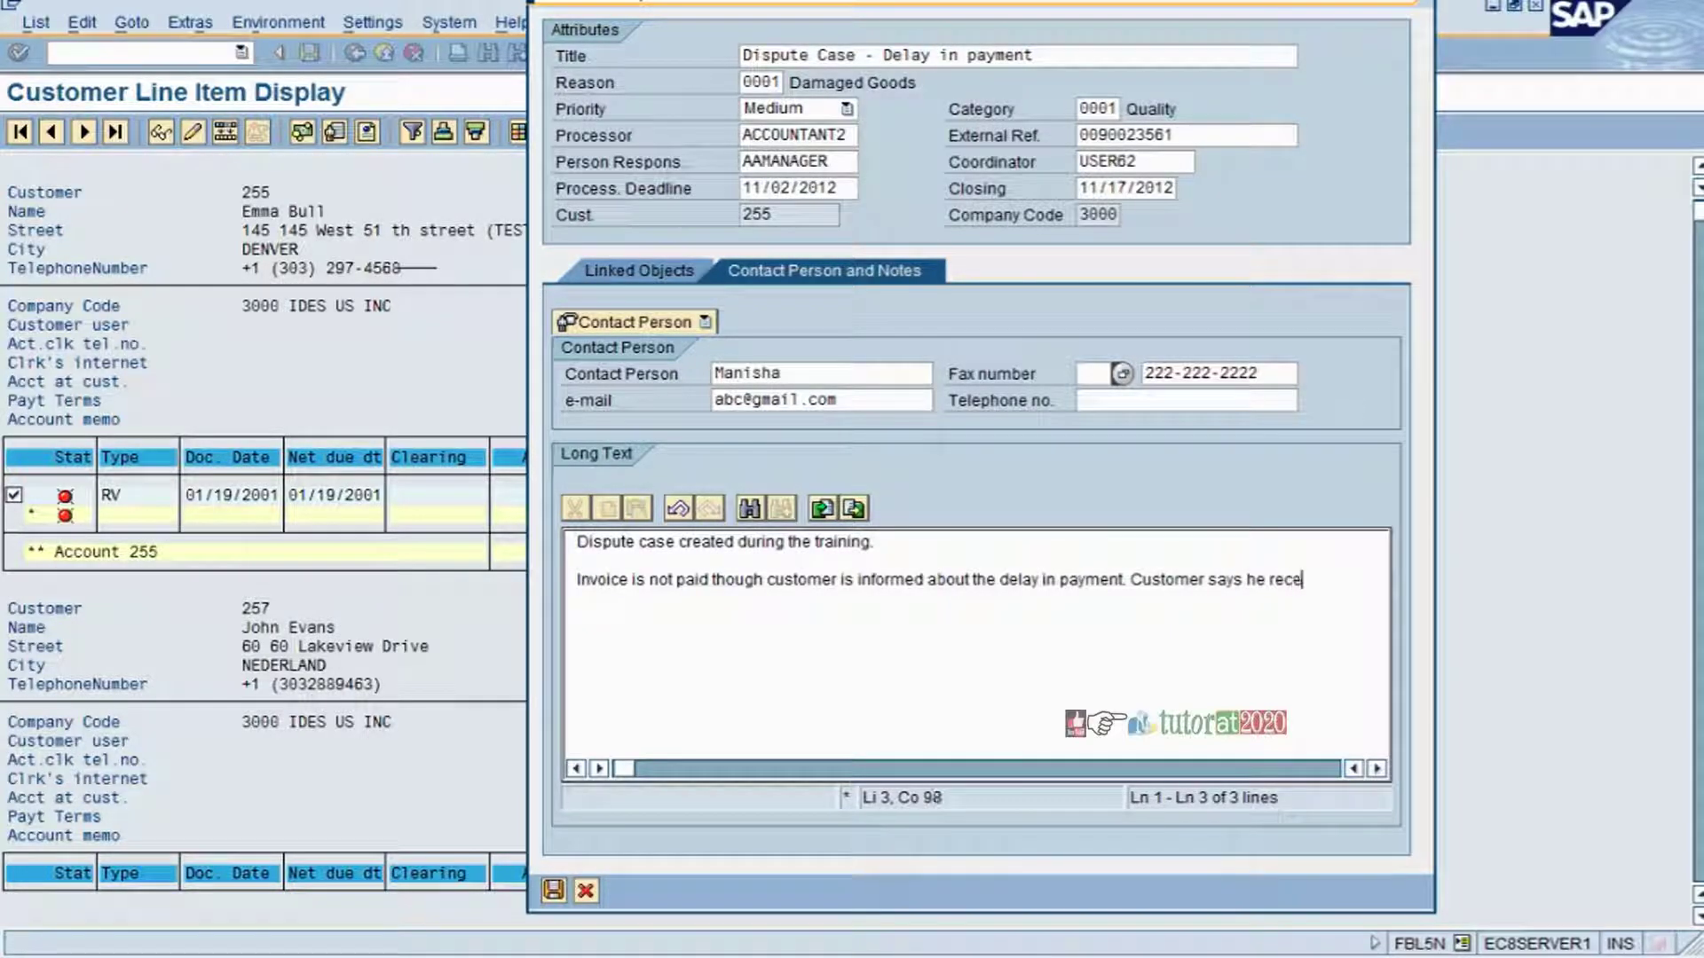
type("ived the good")
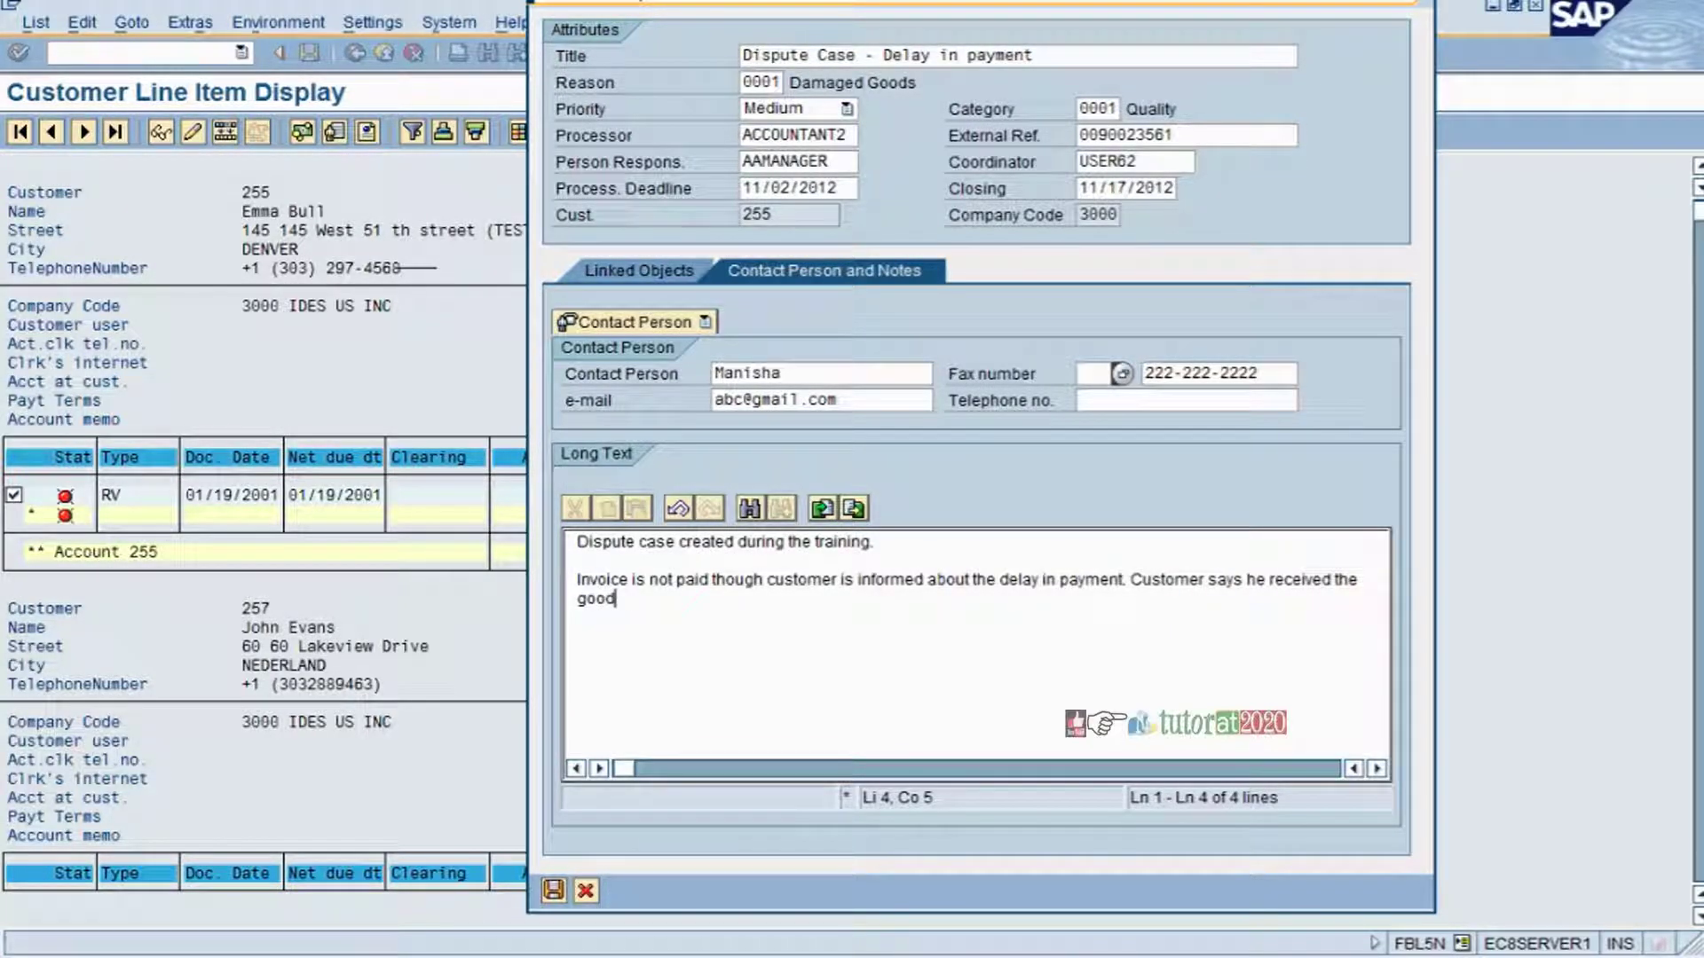
type("s in a dama g")
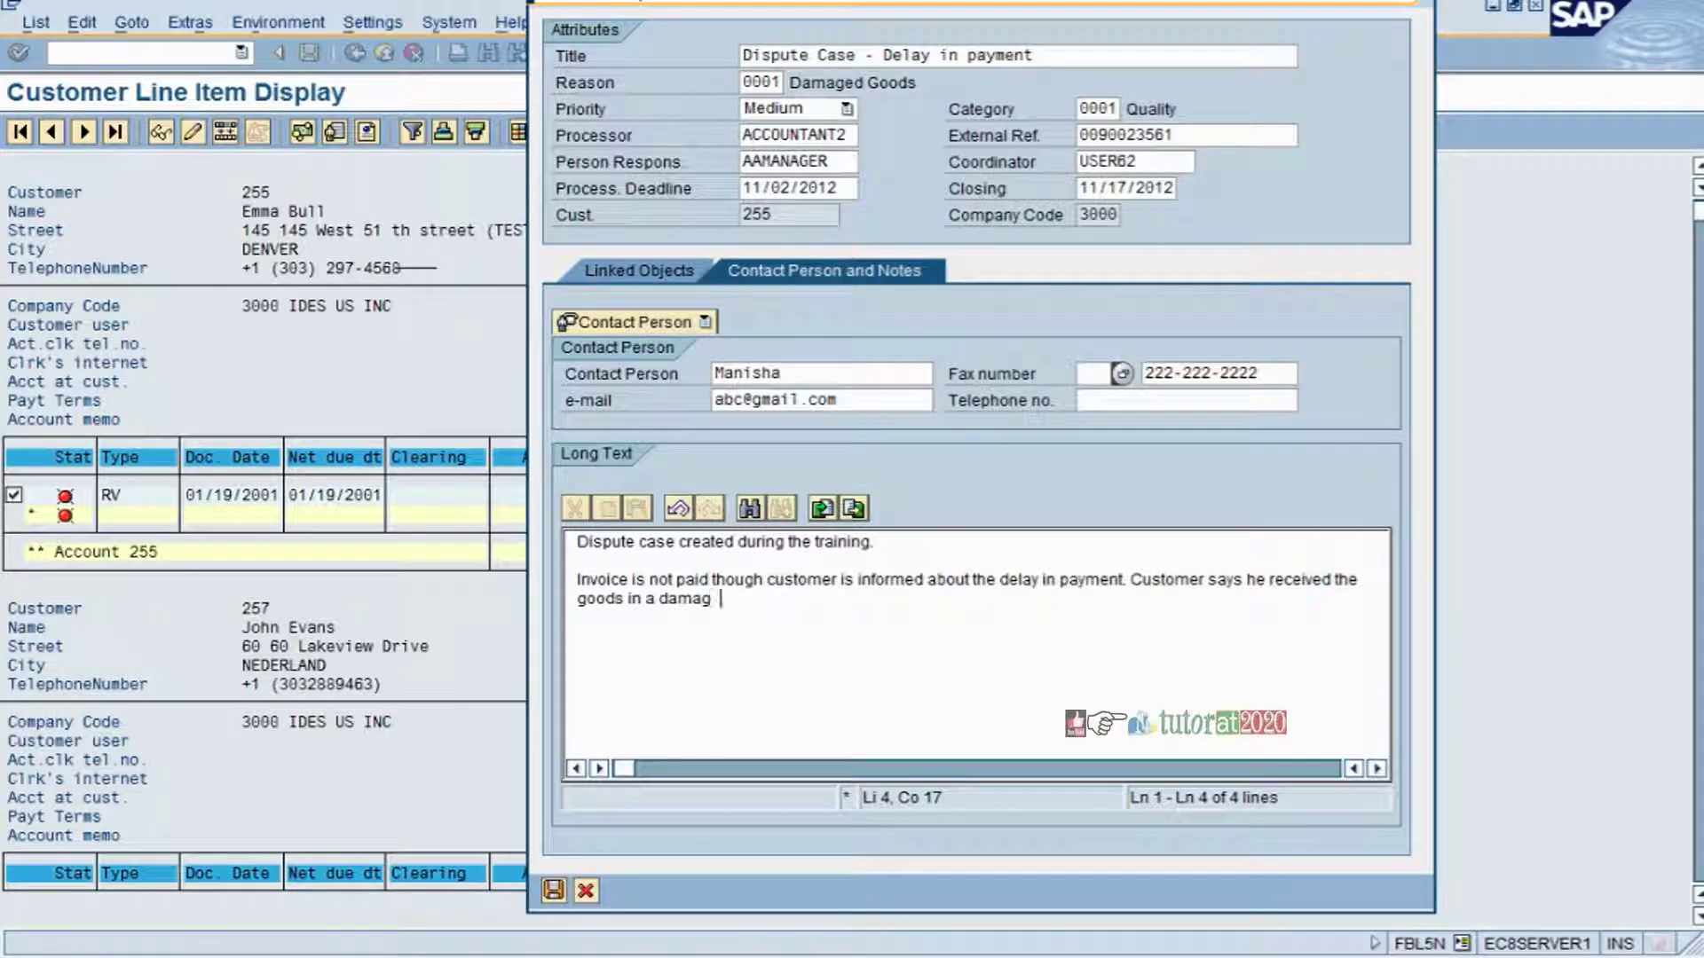
type("ed condition. ")
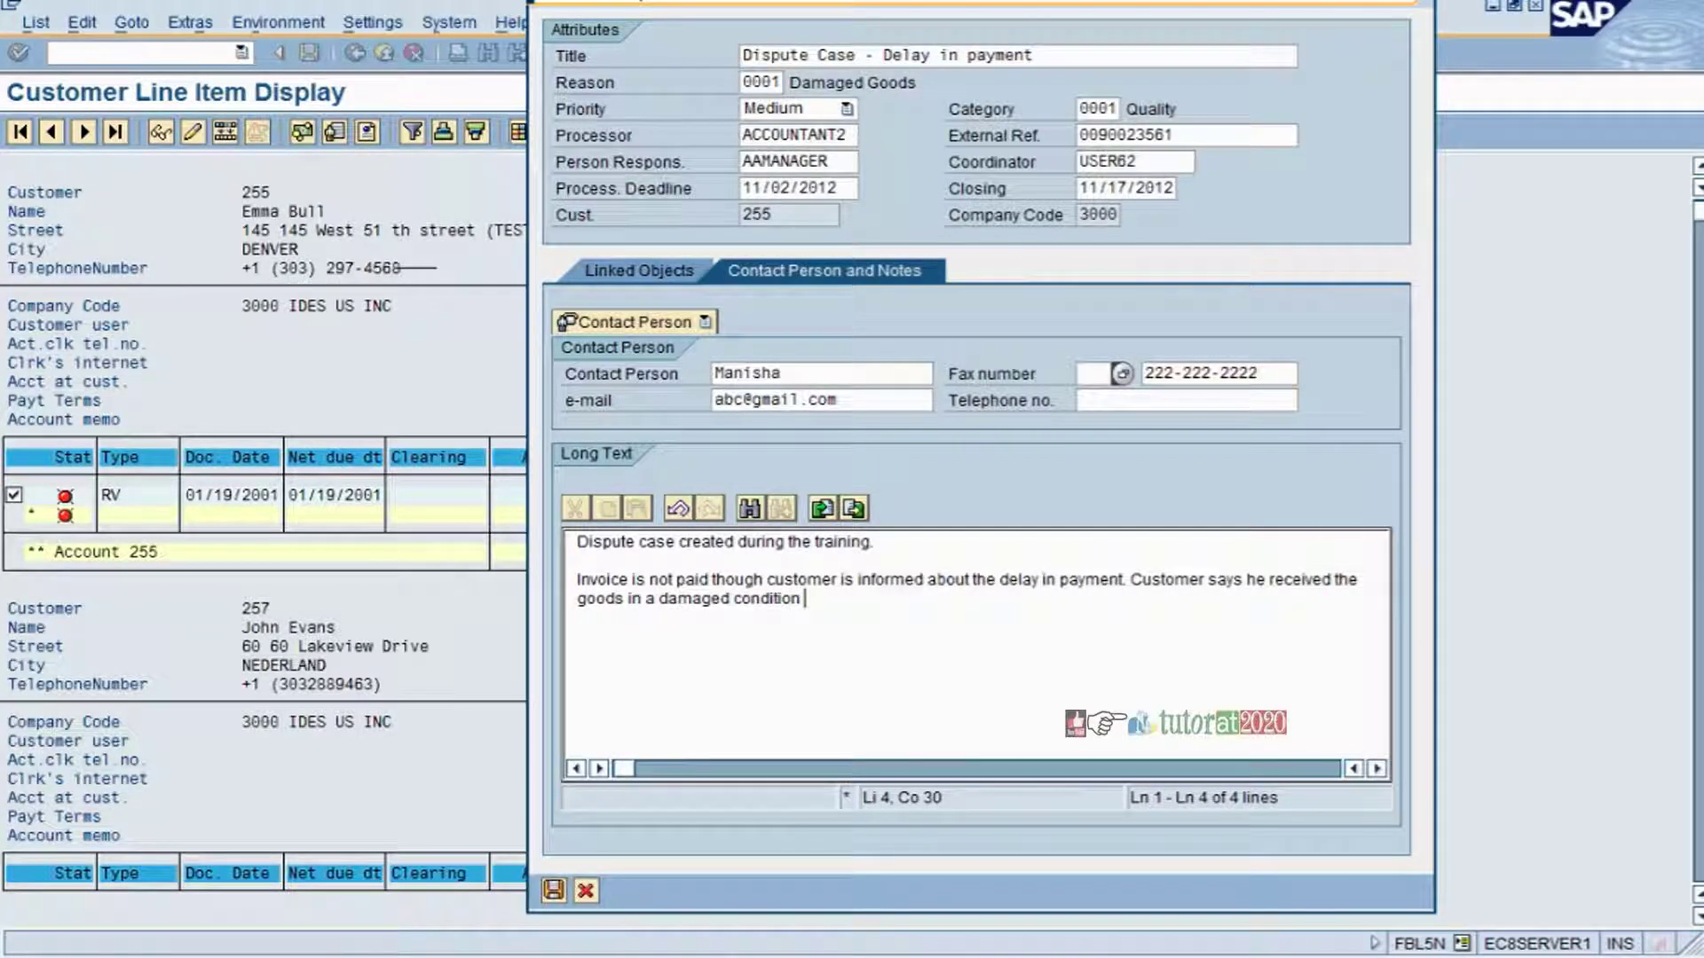
type("He is raising the concern that")
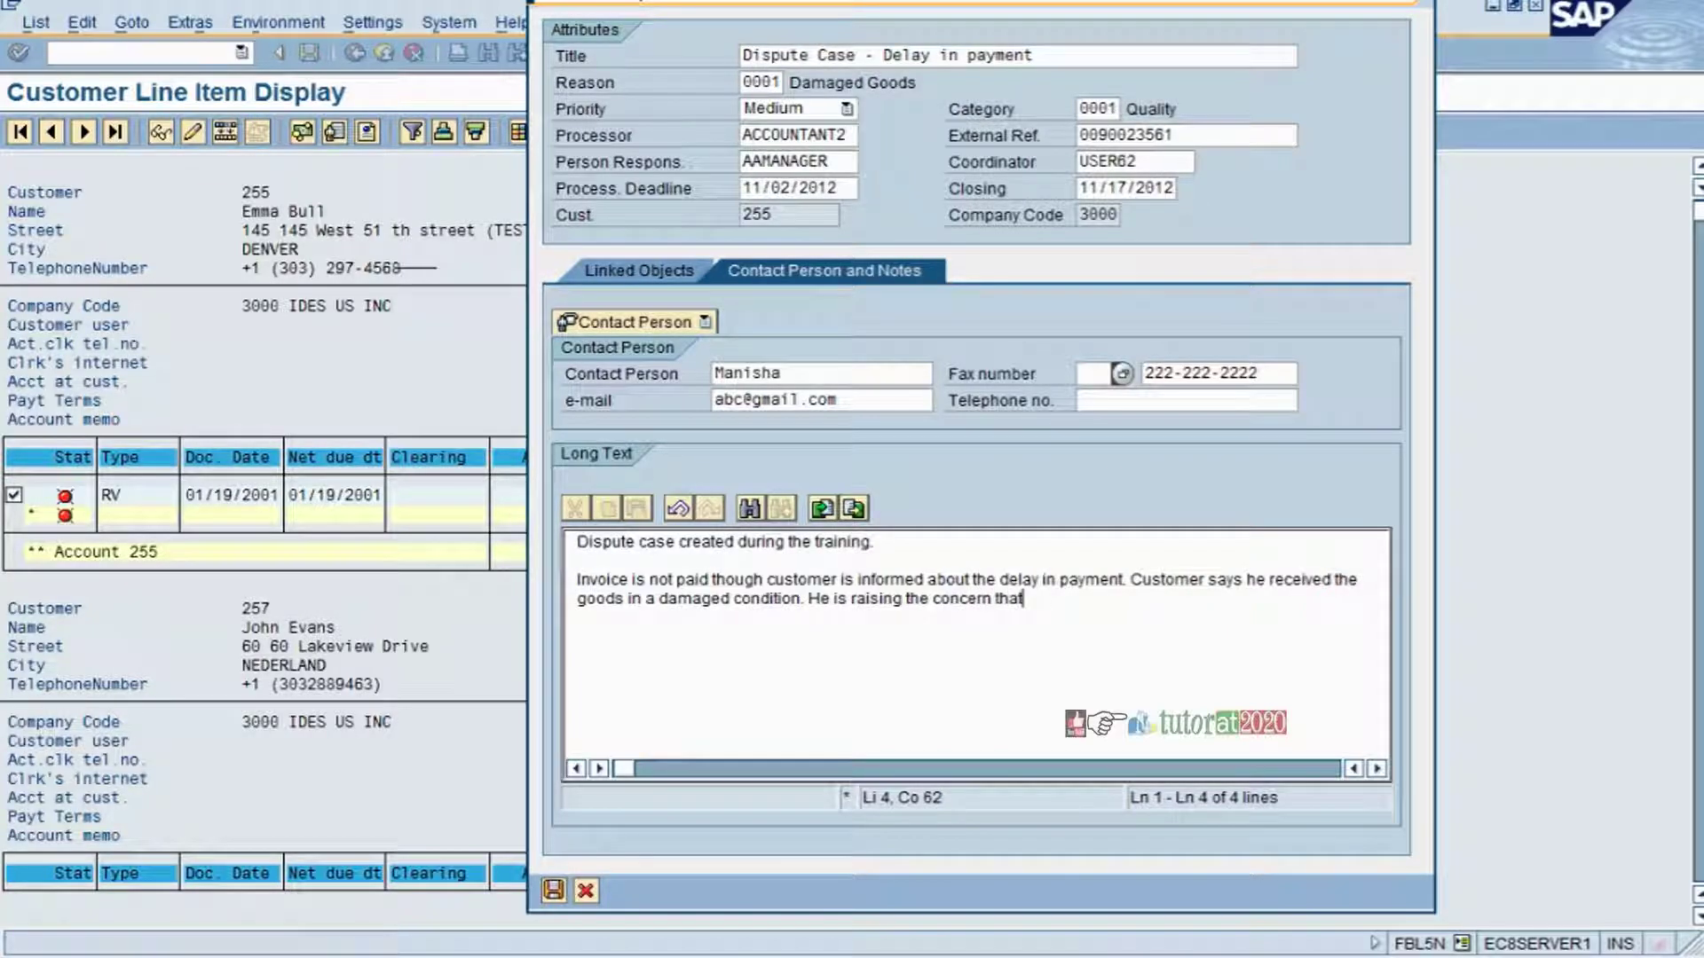
type(" he can not take t")
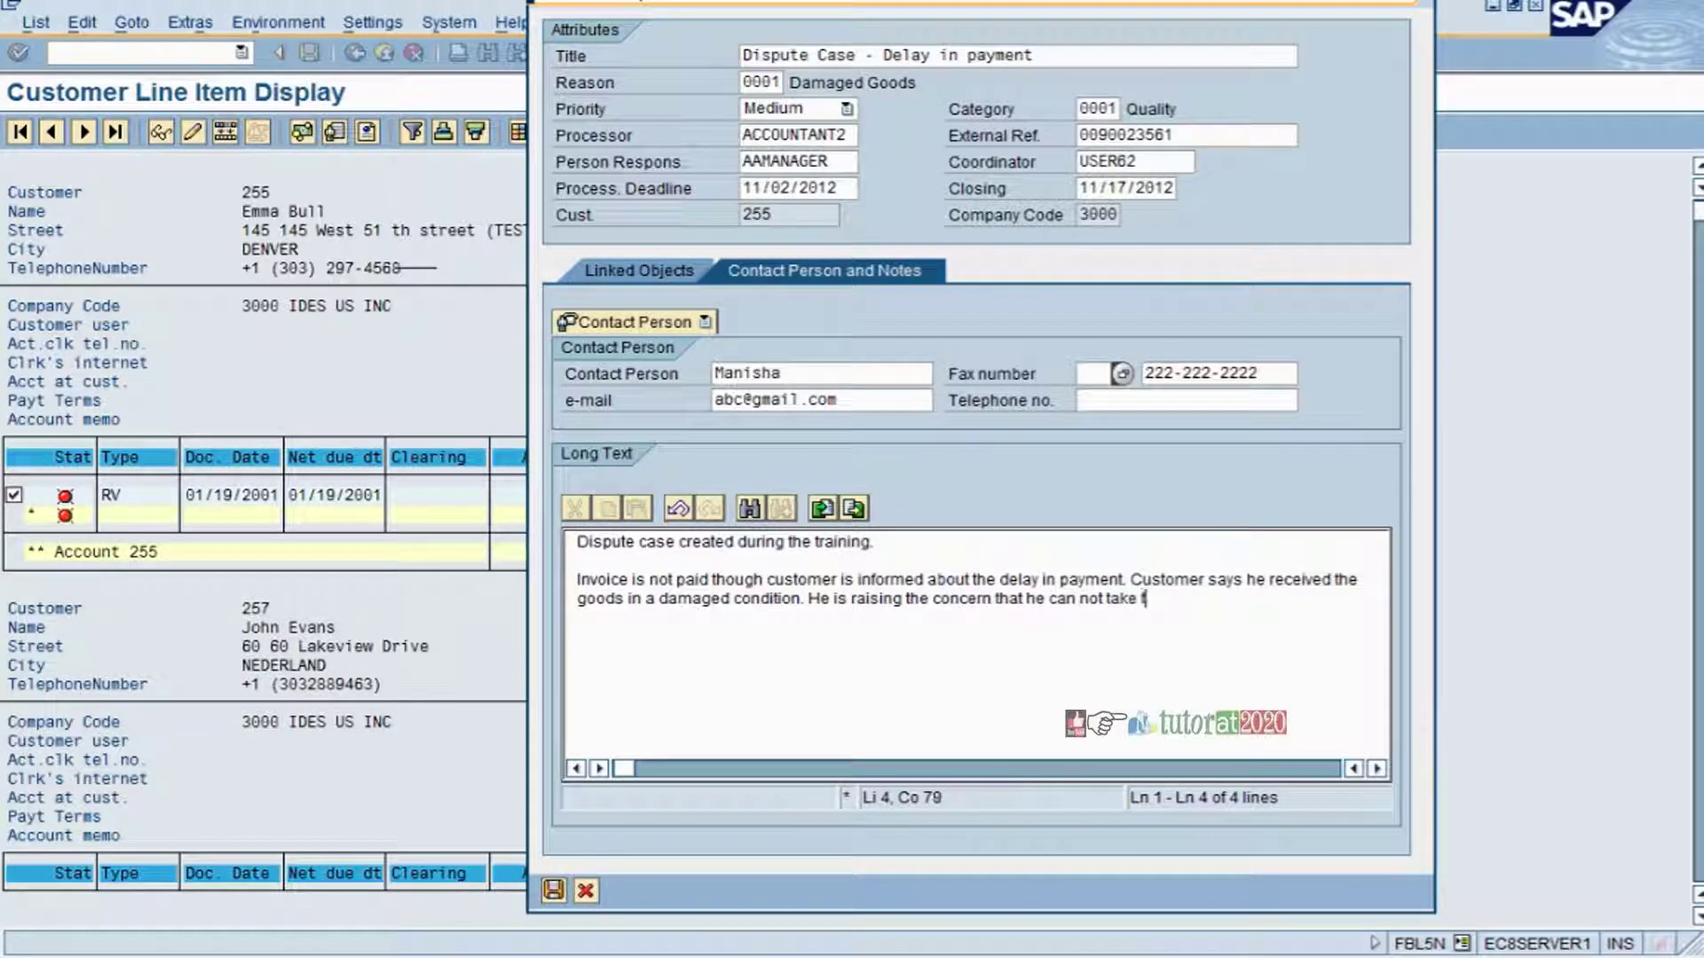
type("hat into ine")
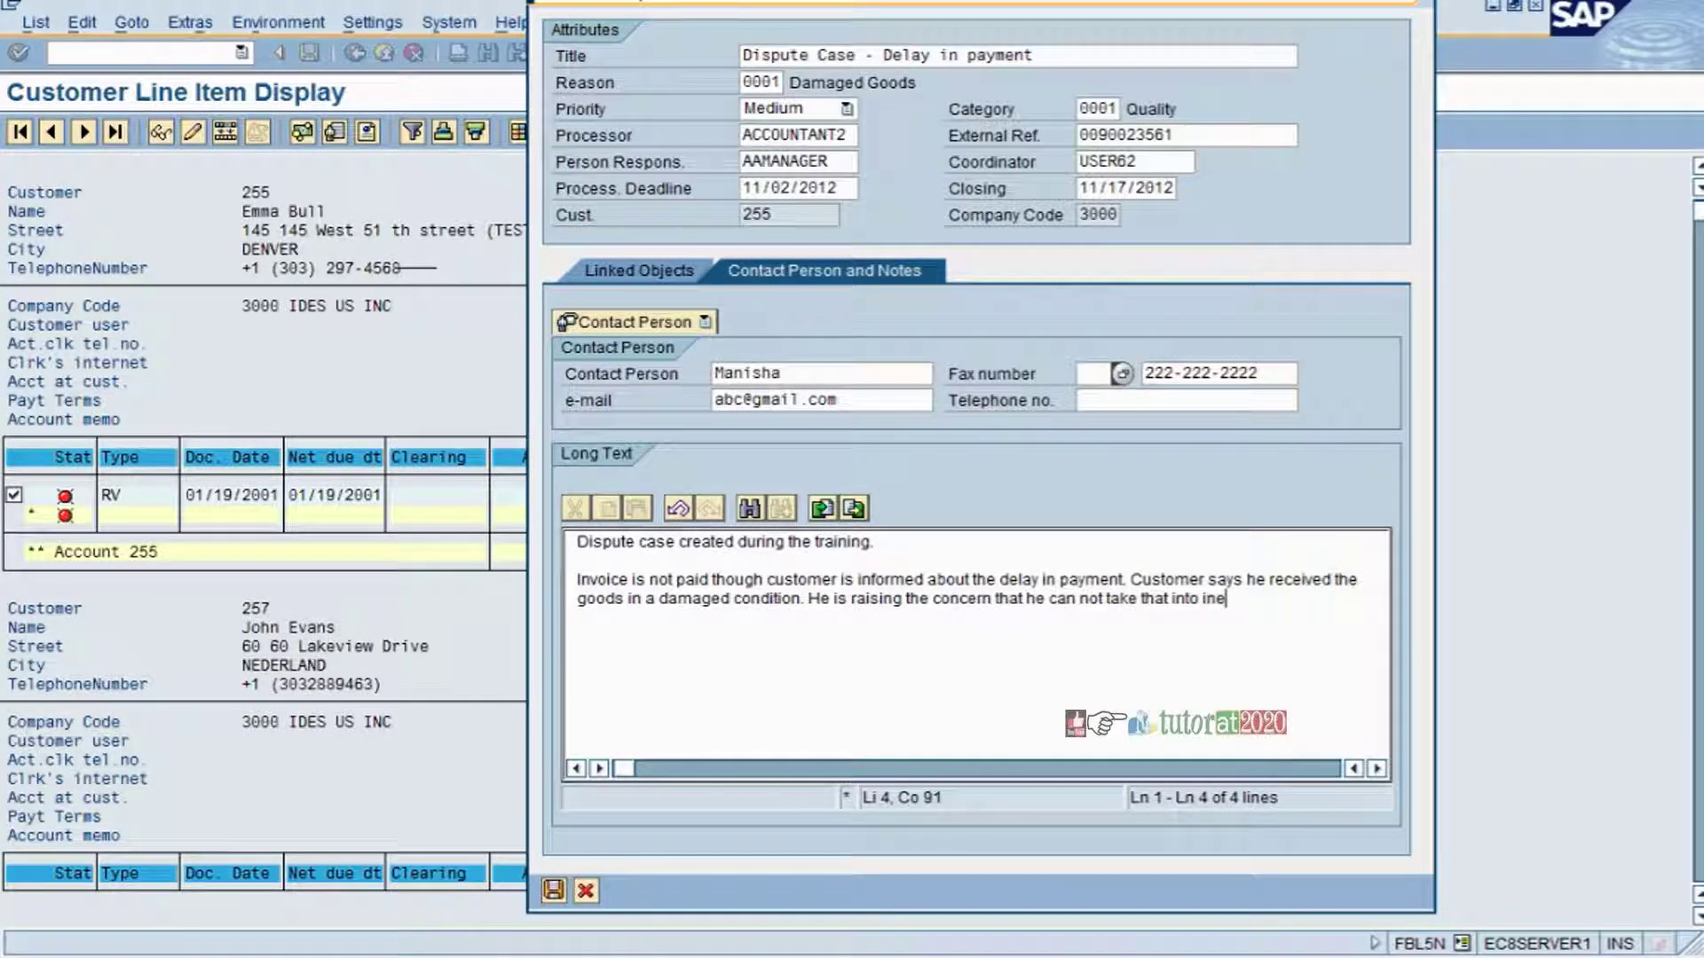
key("BackSpace")
type("ventory and ")
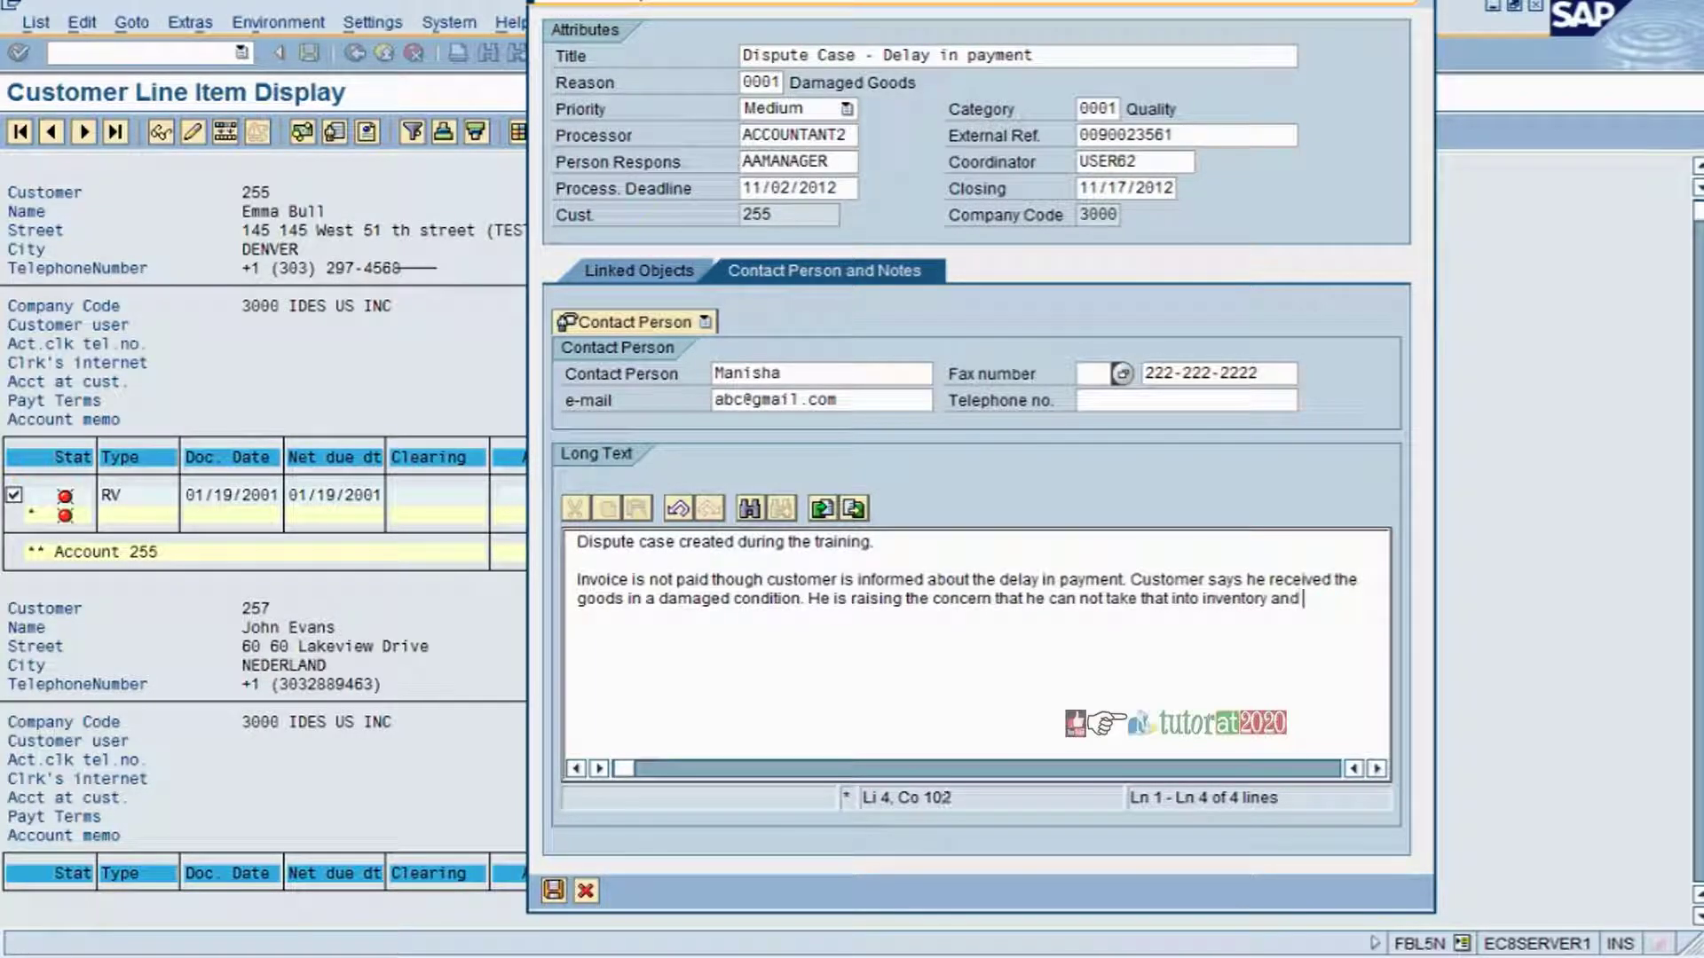
type("need to ")
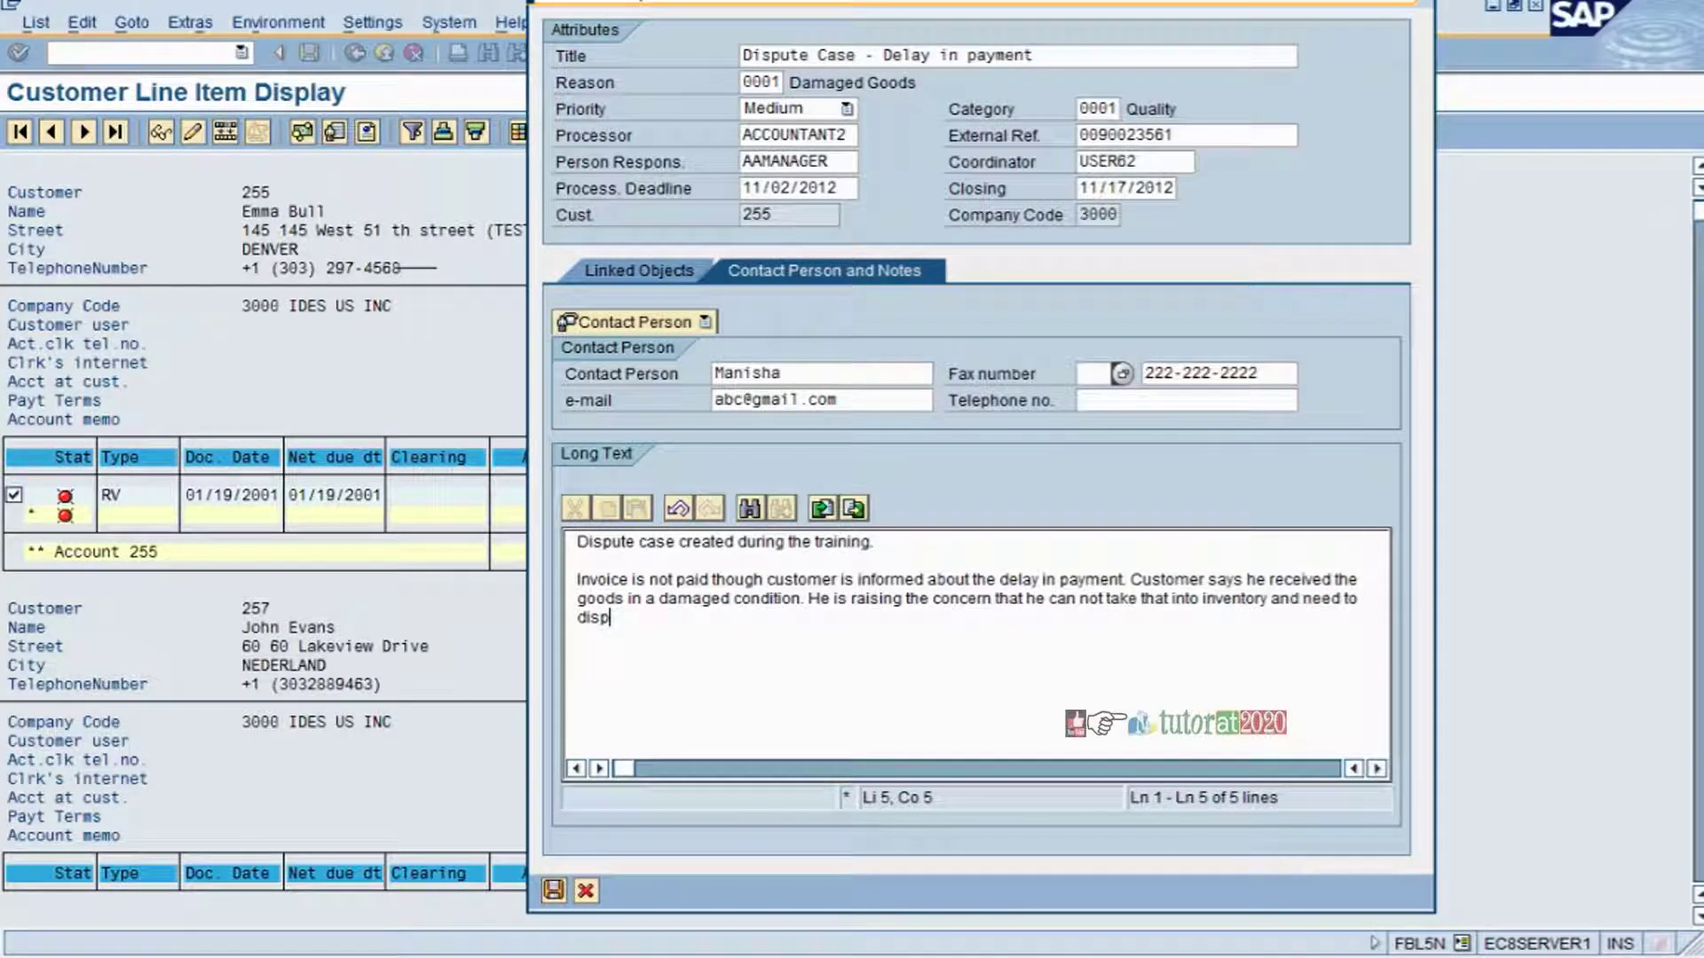
type("return them. Pls advise whether to di")
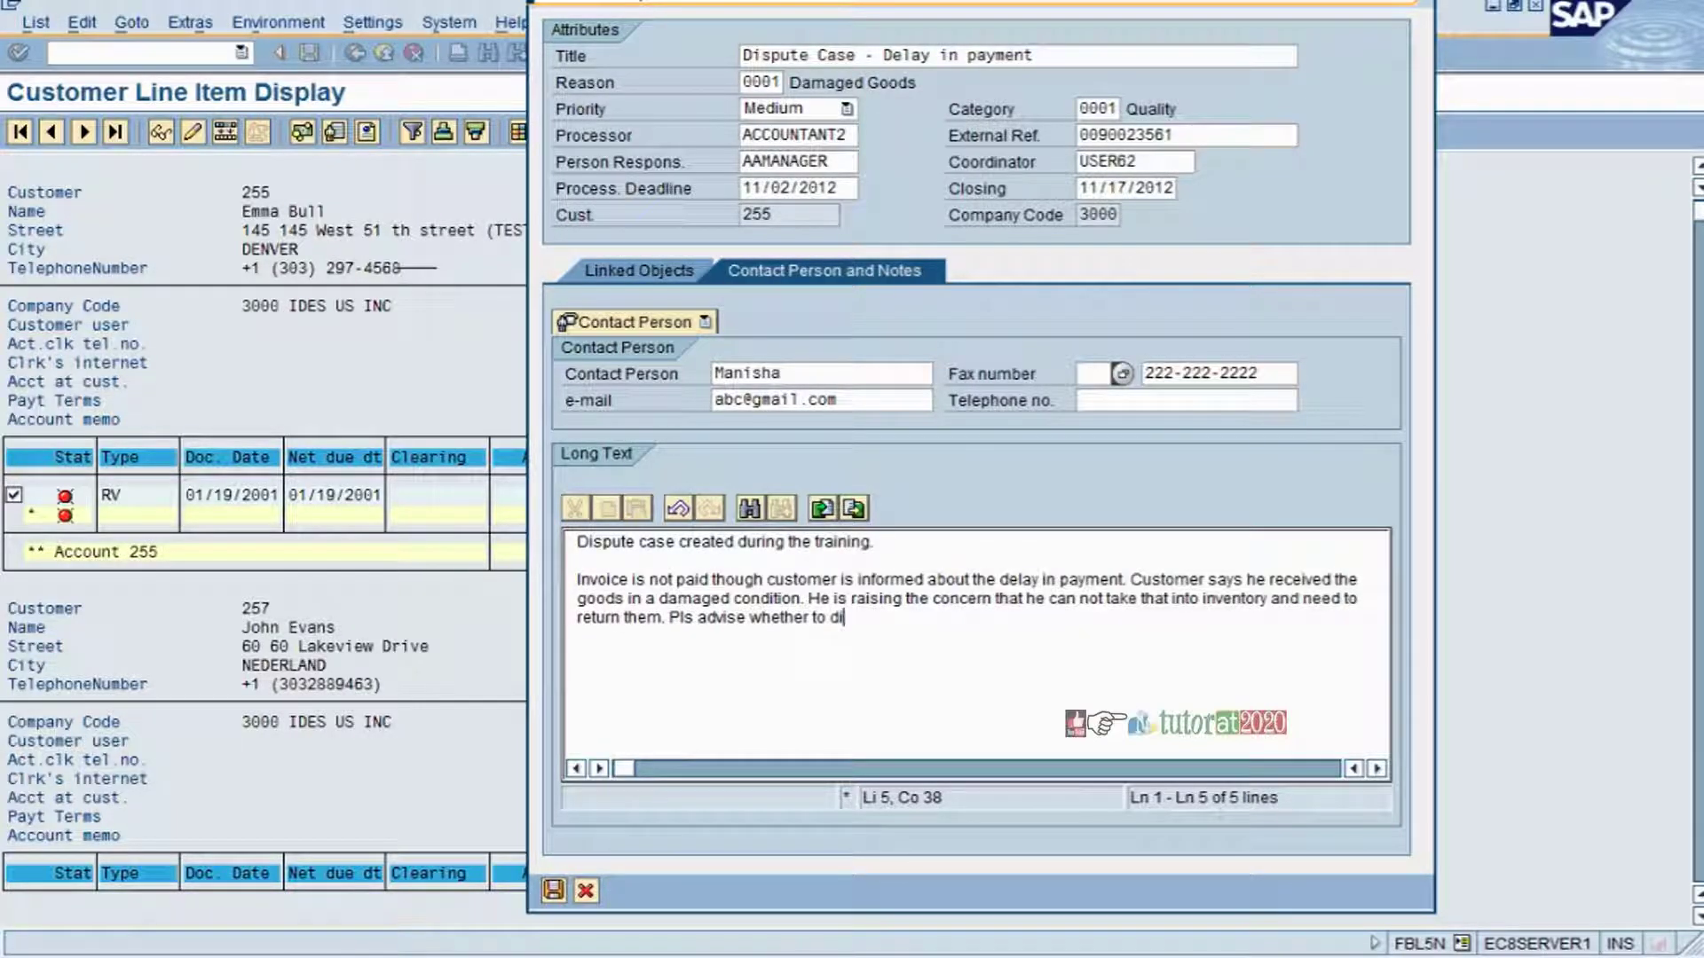
type("spose at cusot")
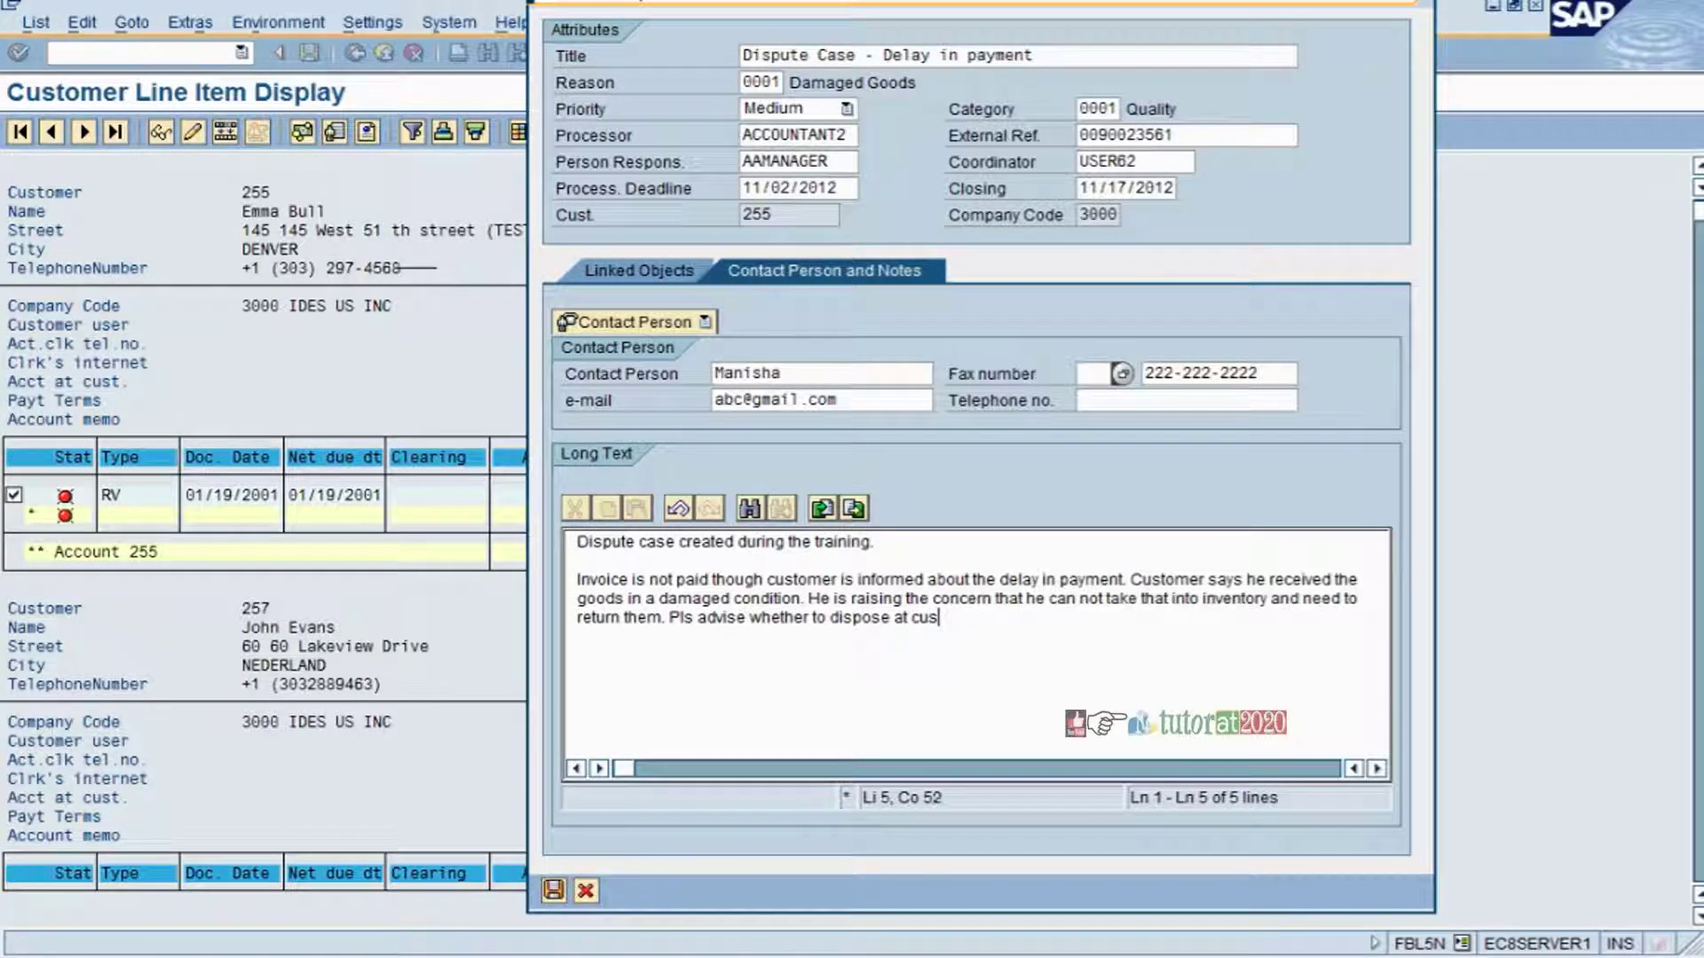
- Finish the note with the return-to-store question and sign off 'Thanks / Customer service'
key("BackSpace")
key("BackSpace")
type("s")
key("BackSpace")
type("tomer location or ")
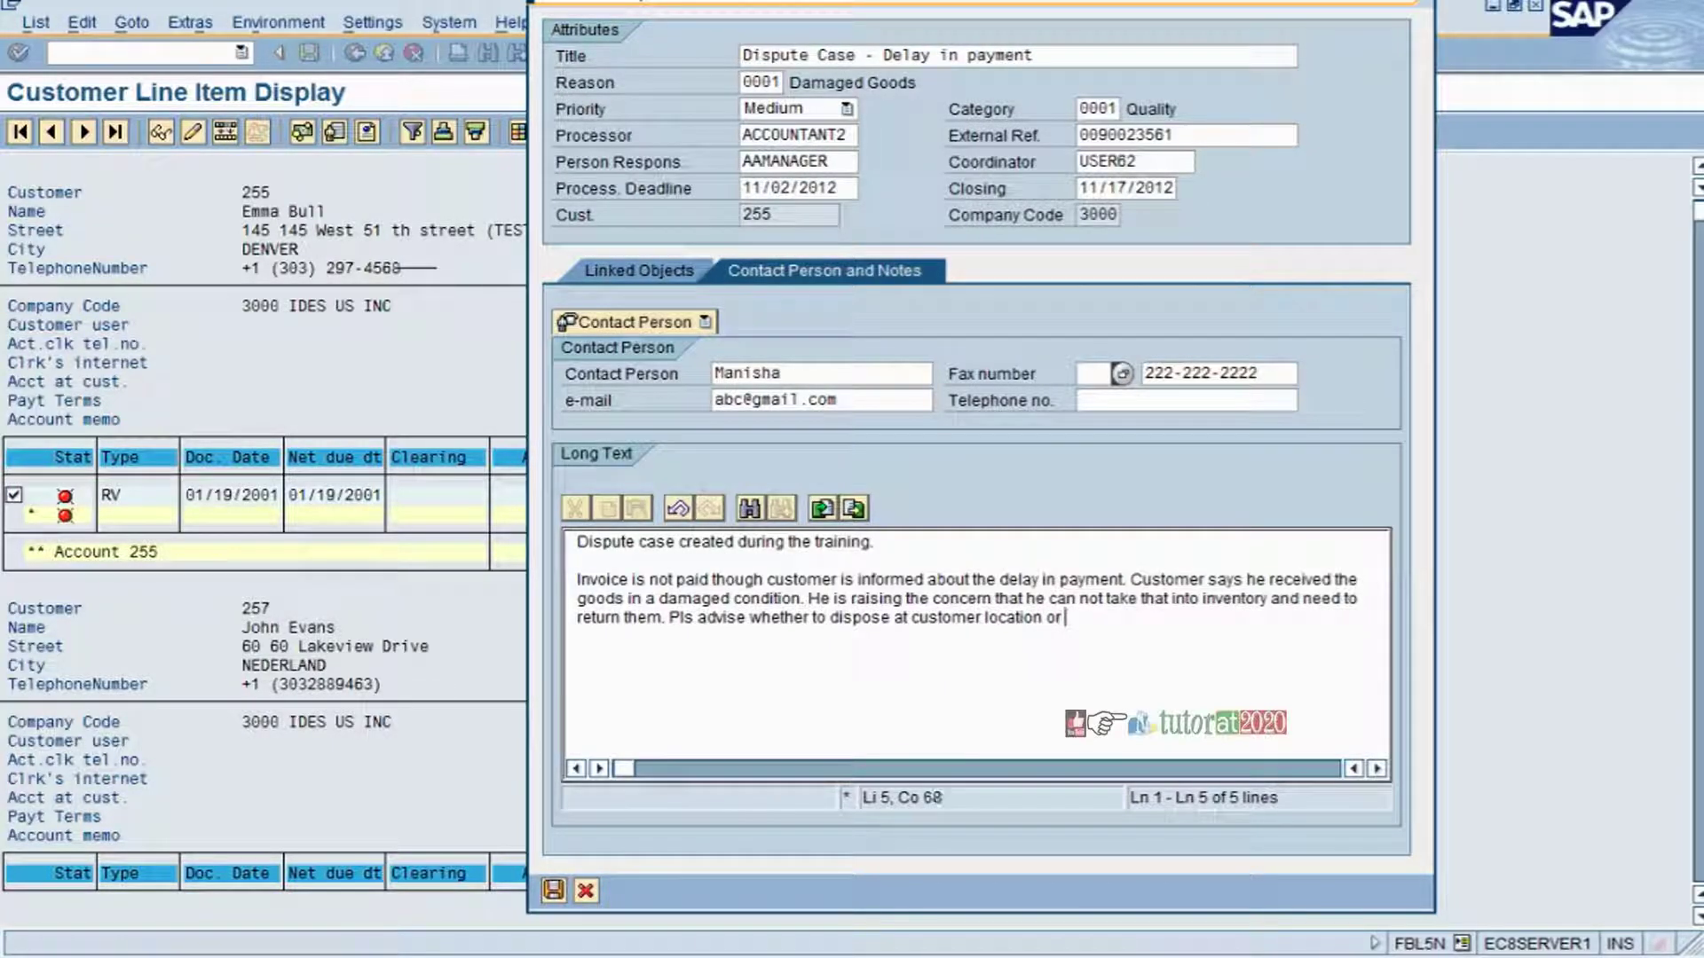
type("return to our ")
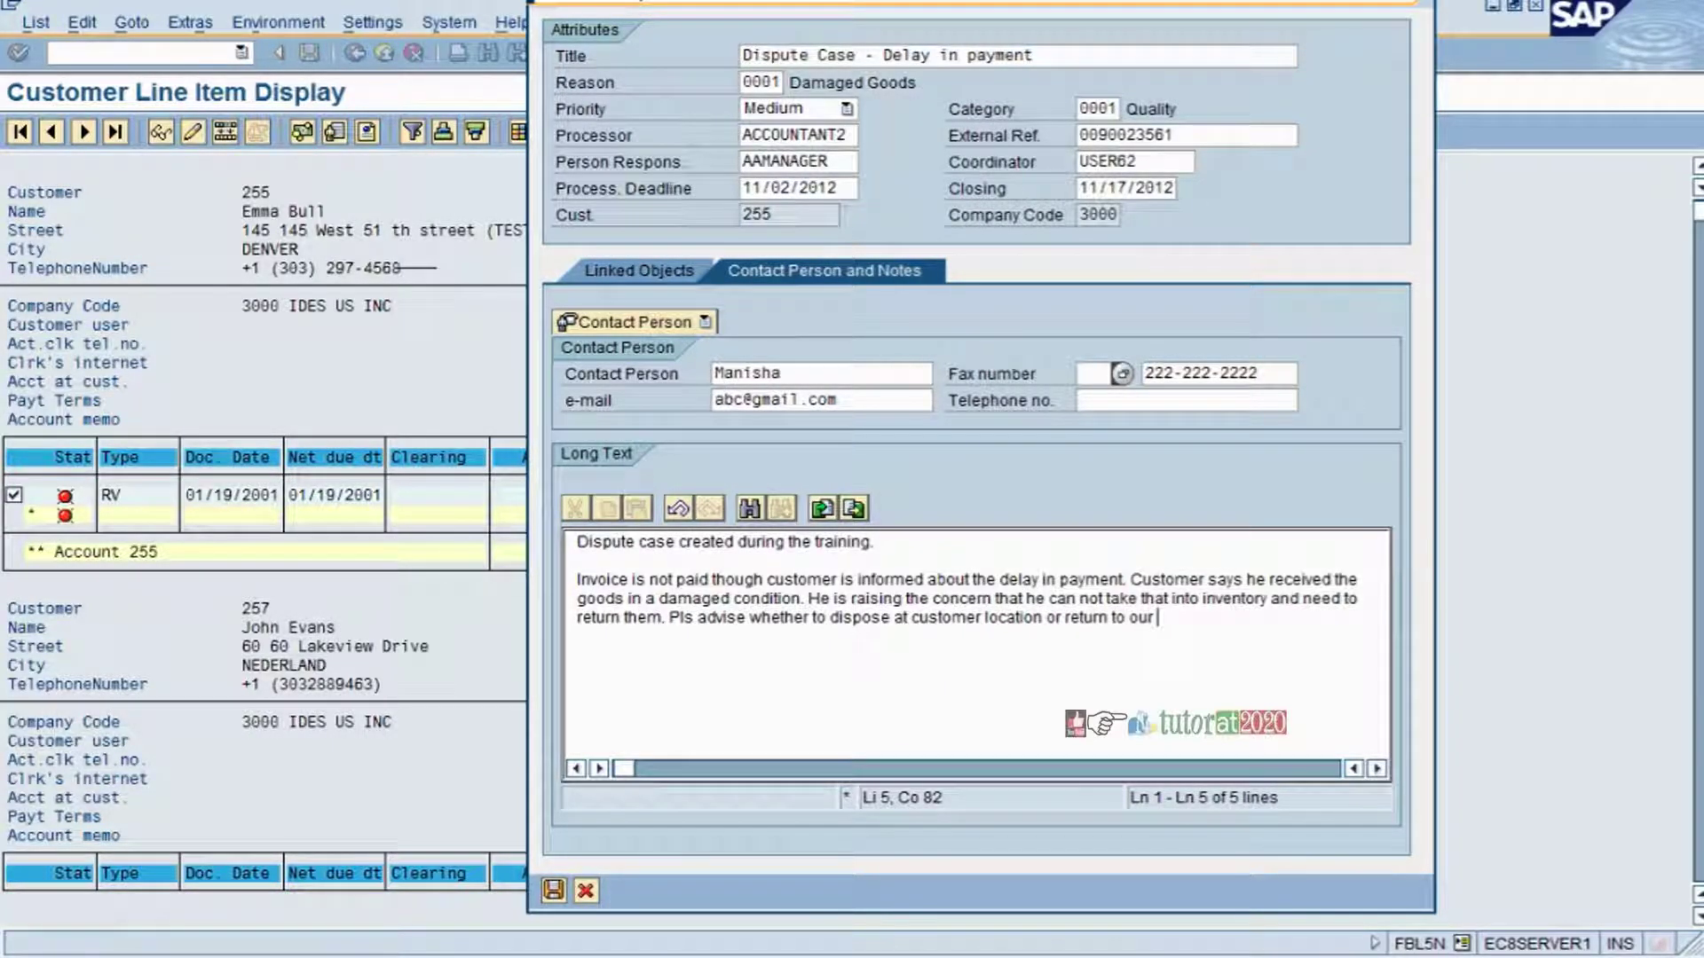
type("Store.")
key("Return")
key("Return")
type("Thanks")
key("Return")
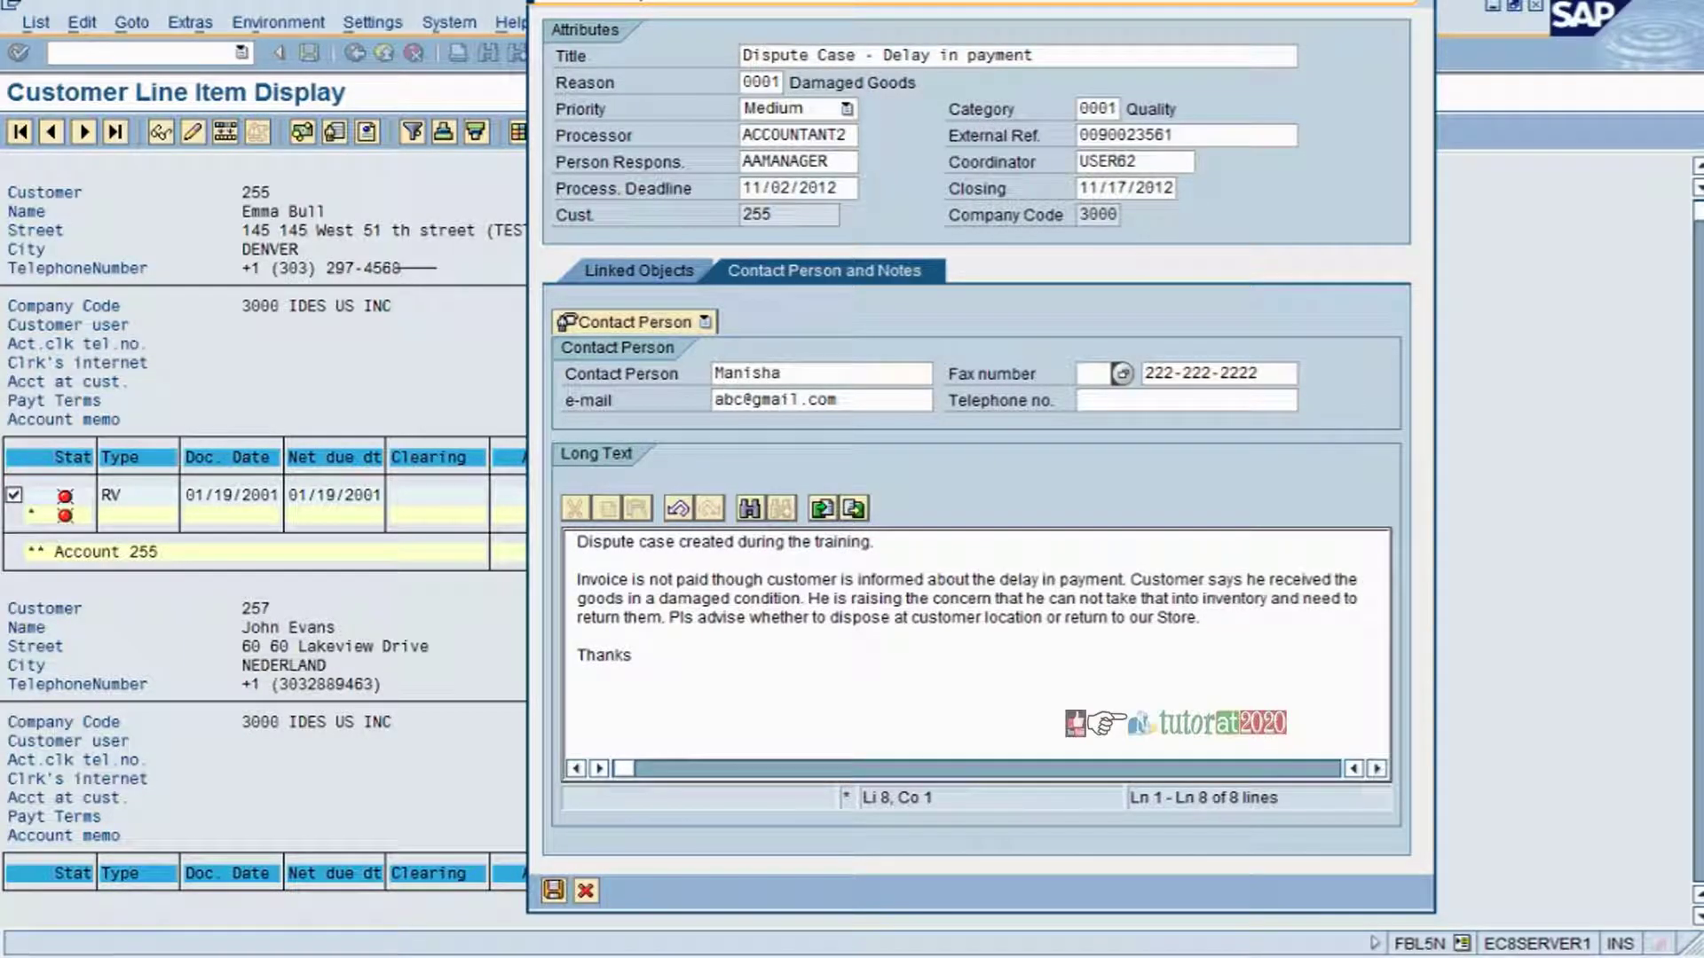
type("Customer service")
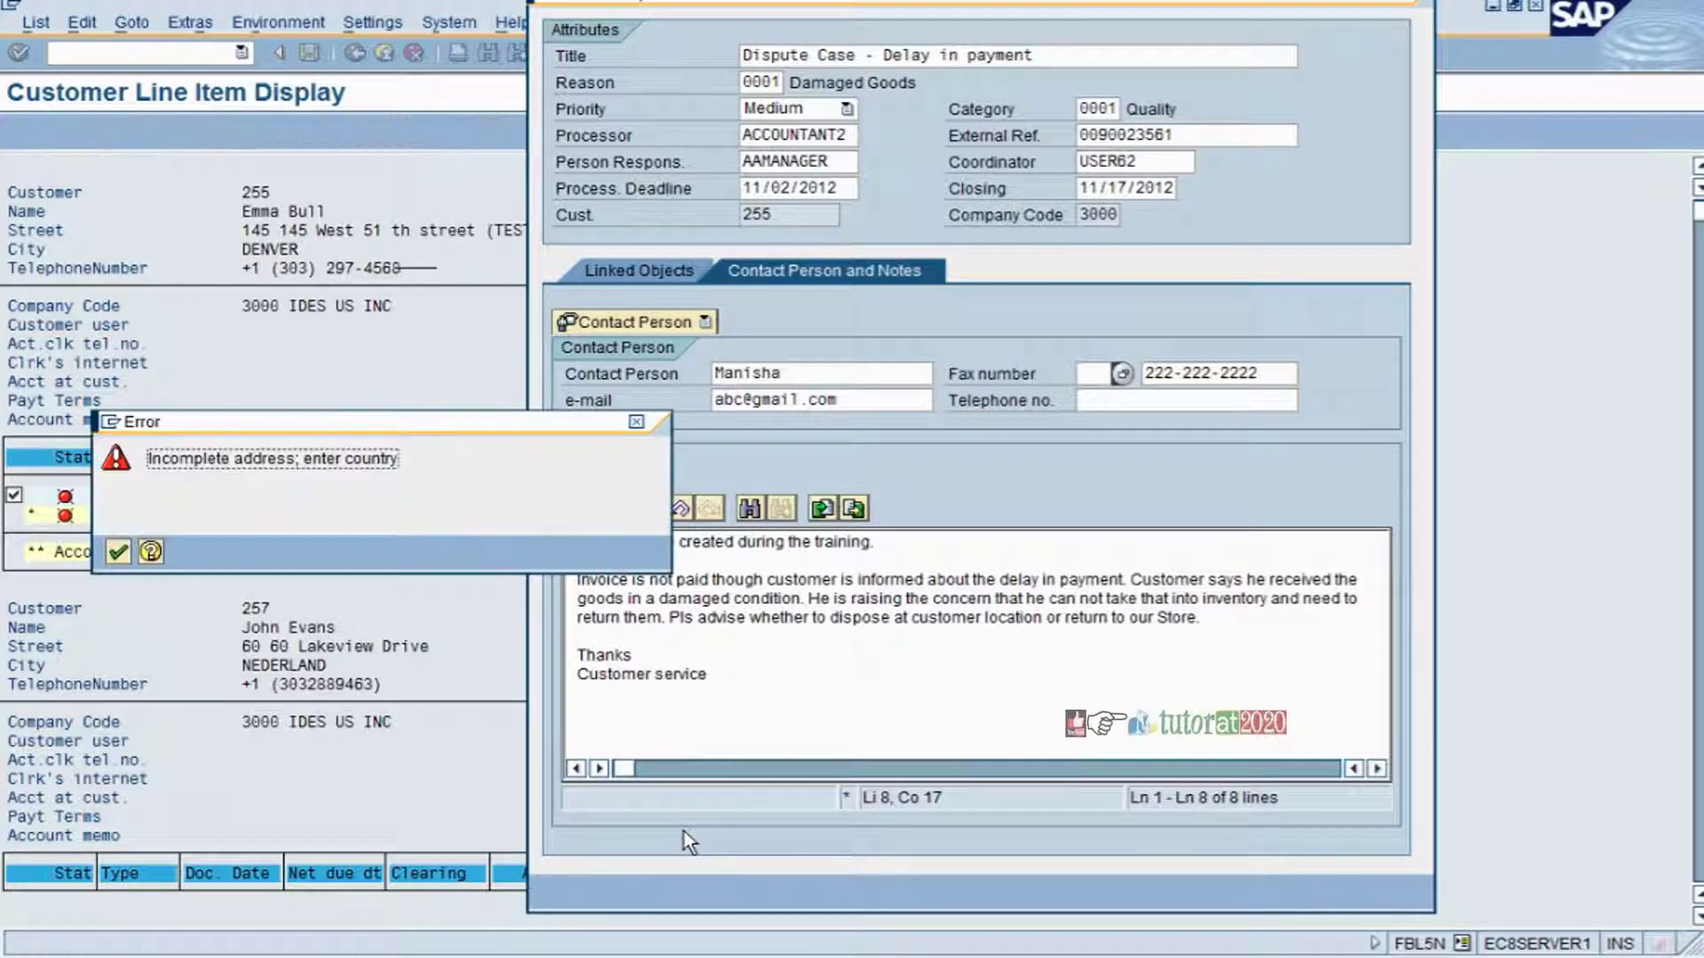
- Try fax country code 001, clearing the incomplete-address and undefined-country errors
left_click(118, 551)
type("001")
key("Return")
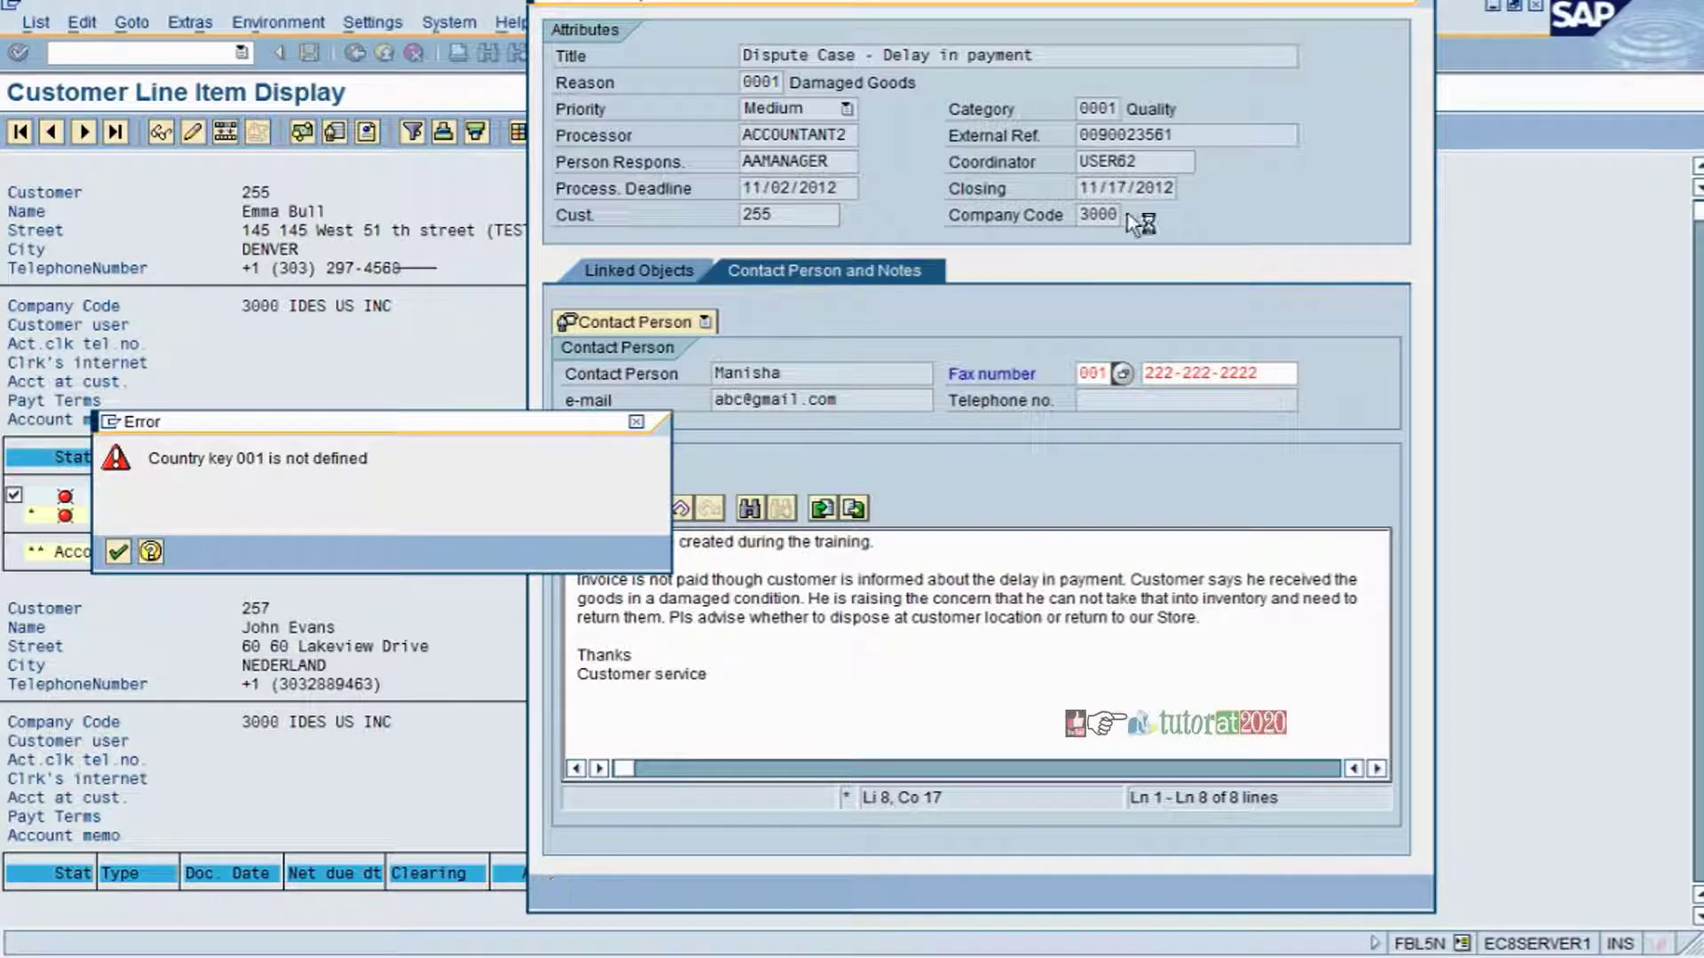
left_click(118, 551)
- Select United States as the fax country and confirm to save the case
left_click(1122, 372)
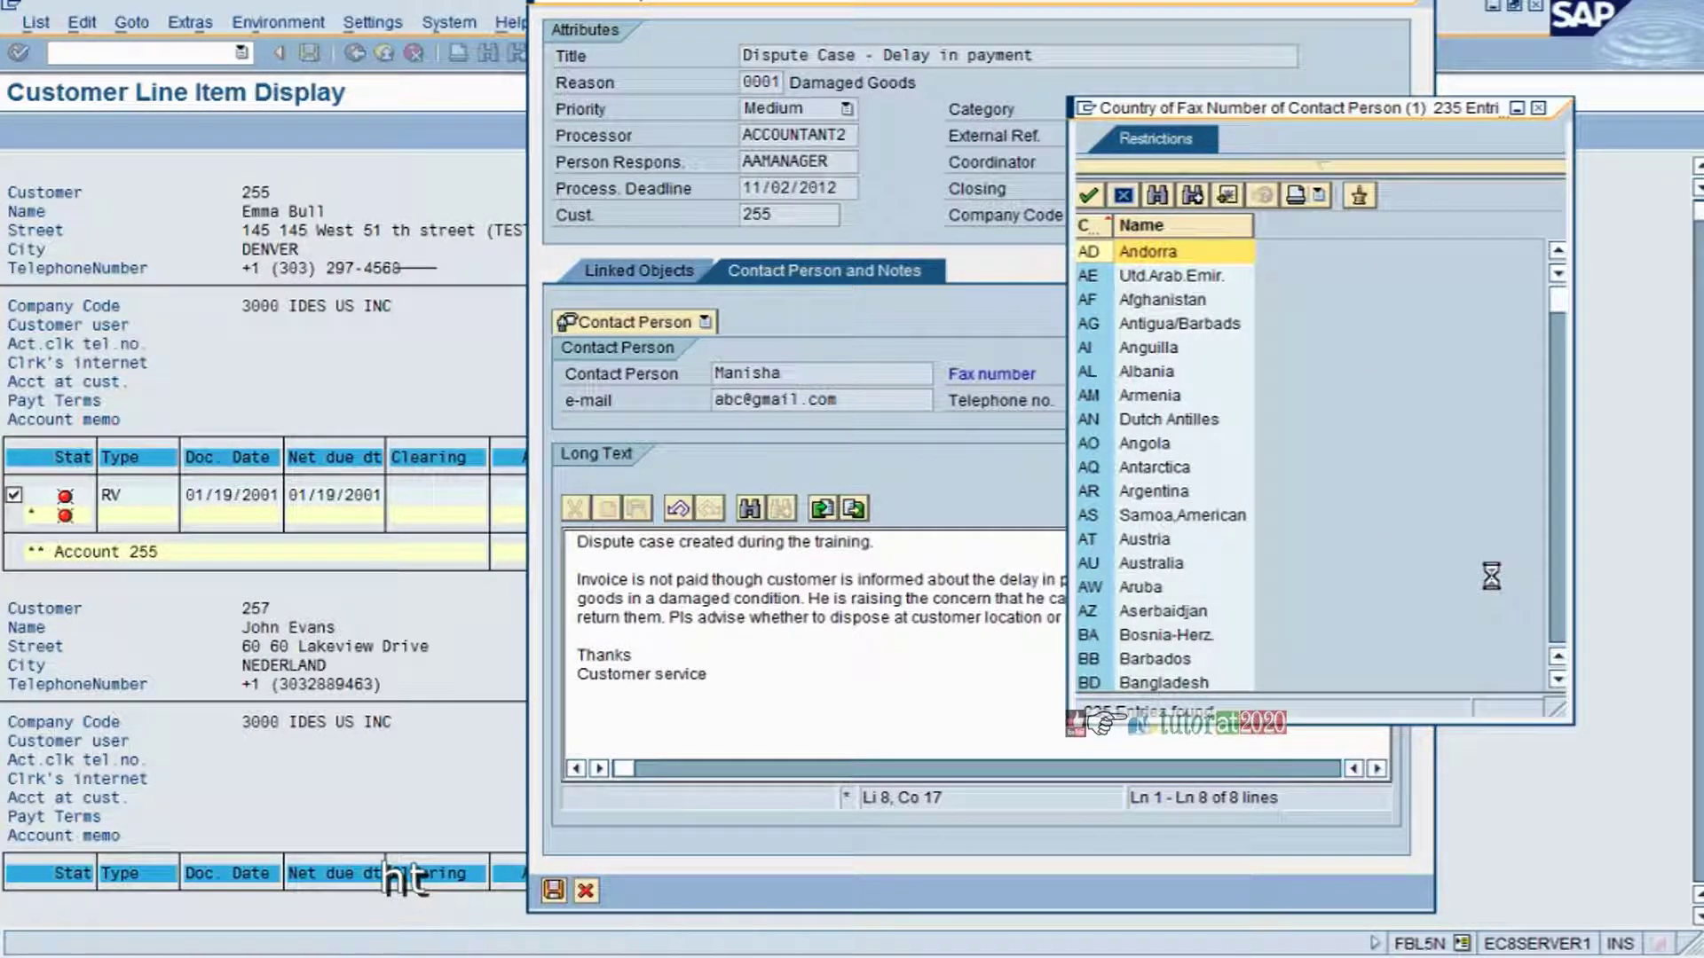
scroll(1565, 611, "down", 10)
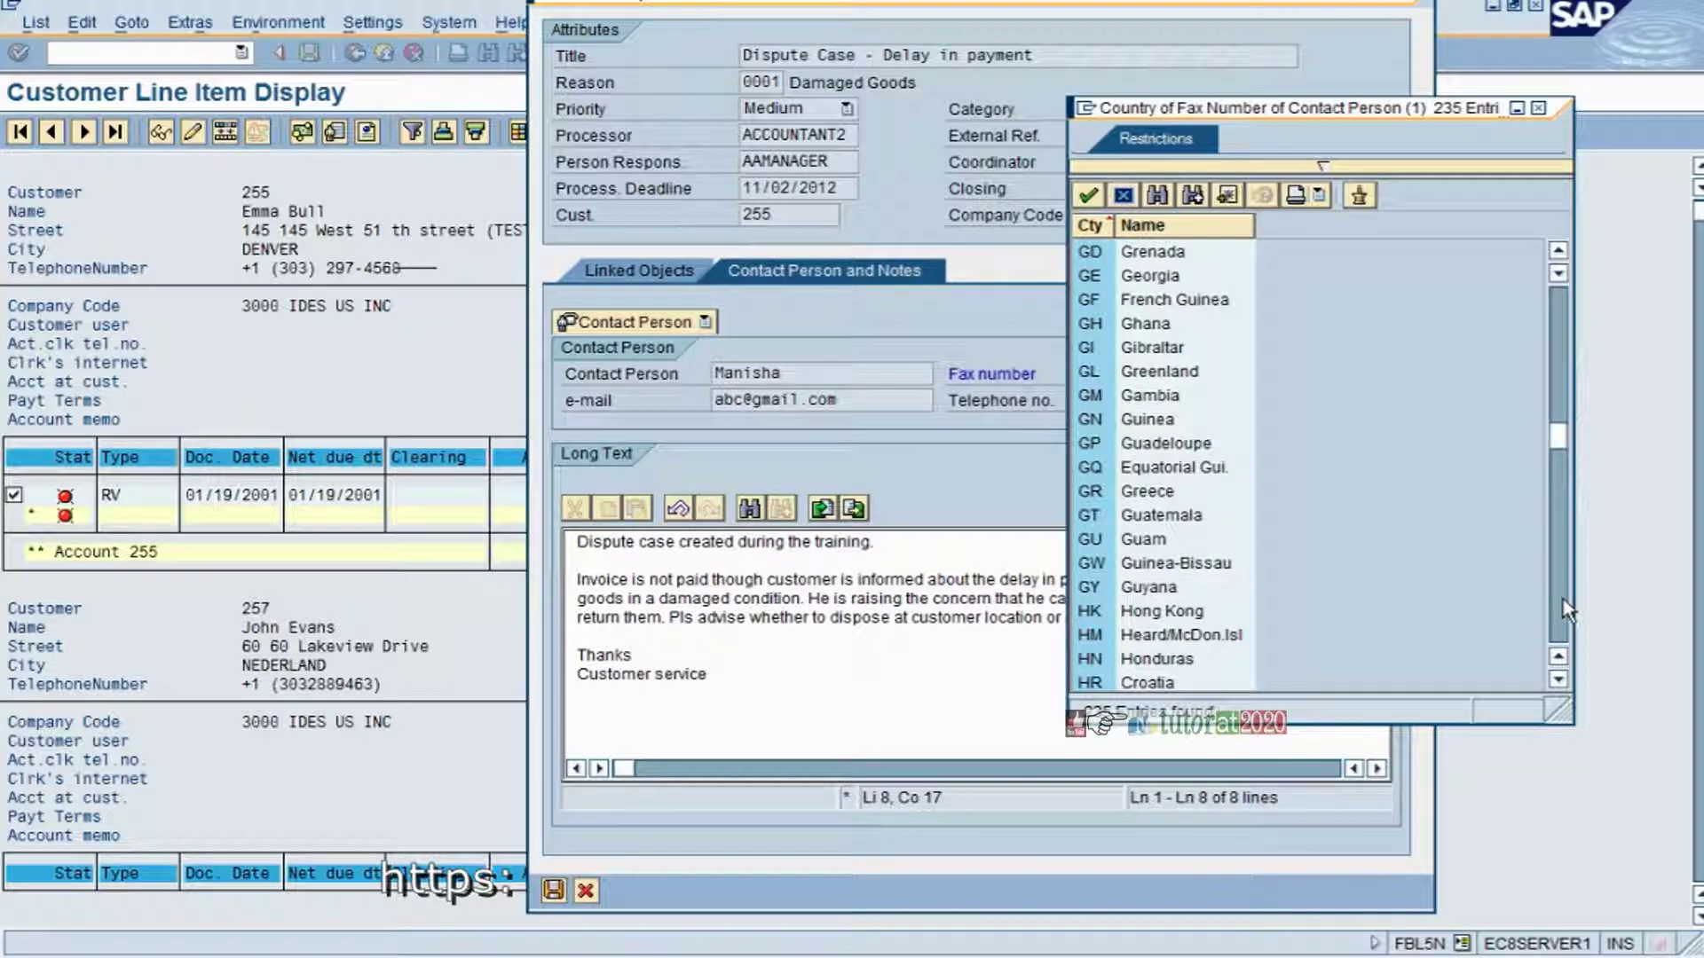
left_click(1565, 611)
scroll(1565, 611, "down", 12)
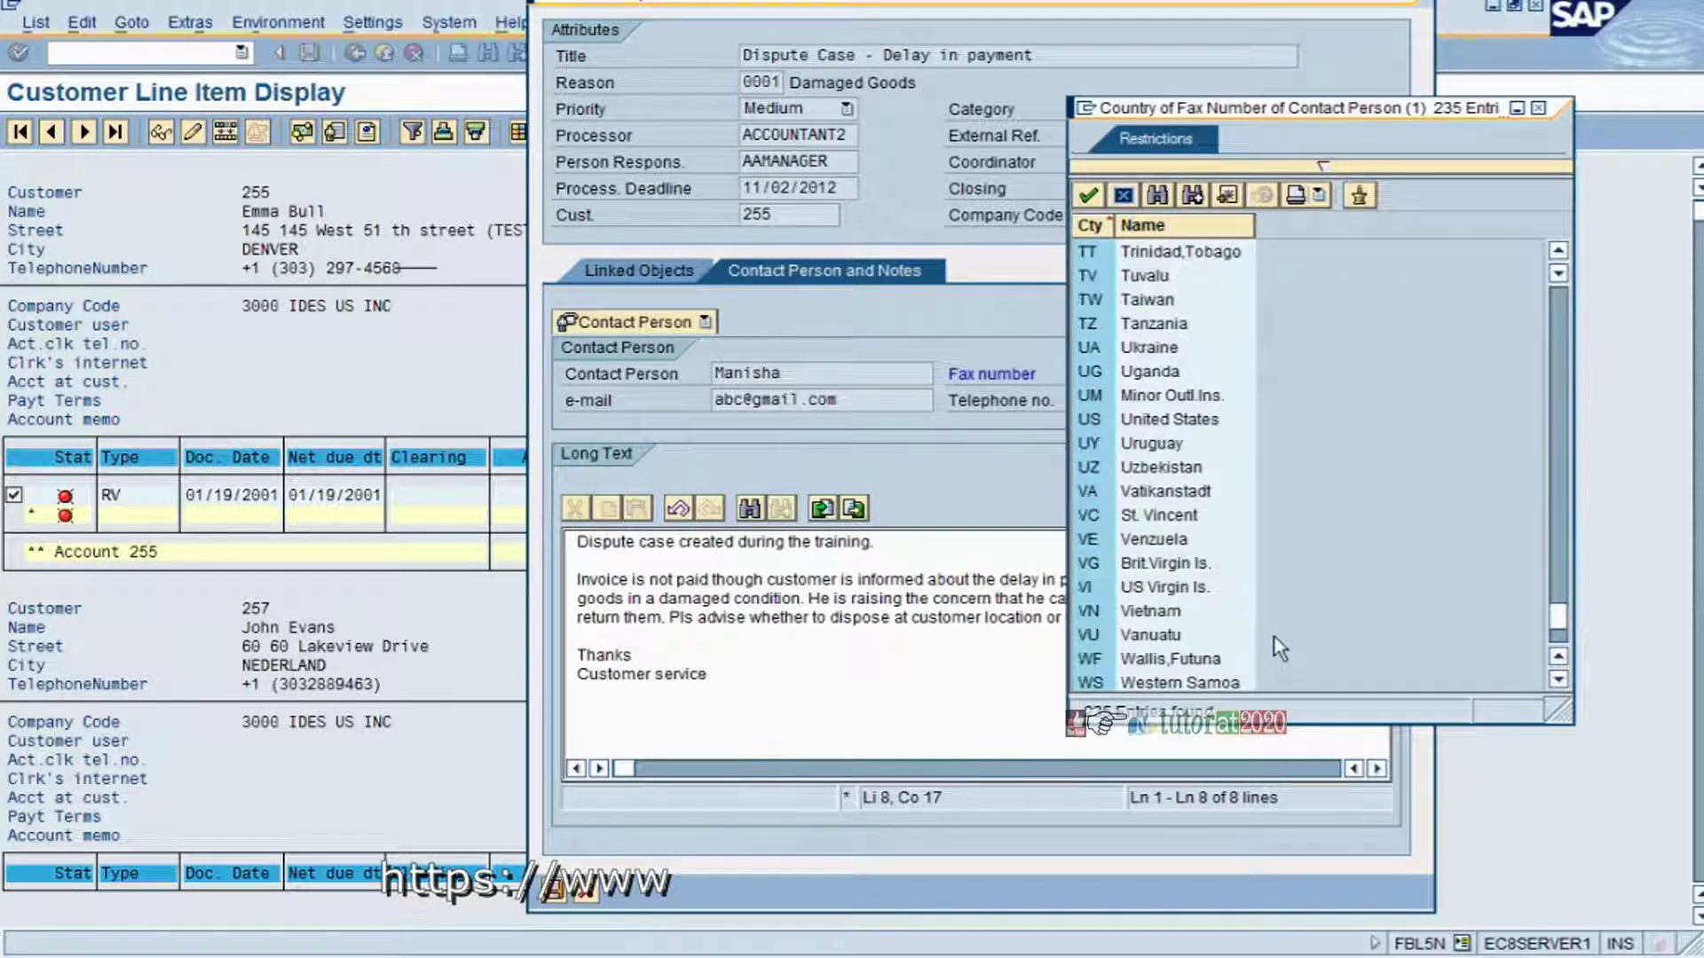
double_click(1161, 418)
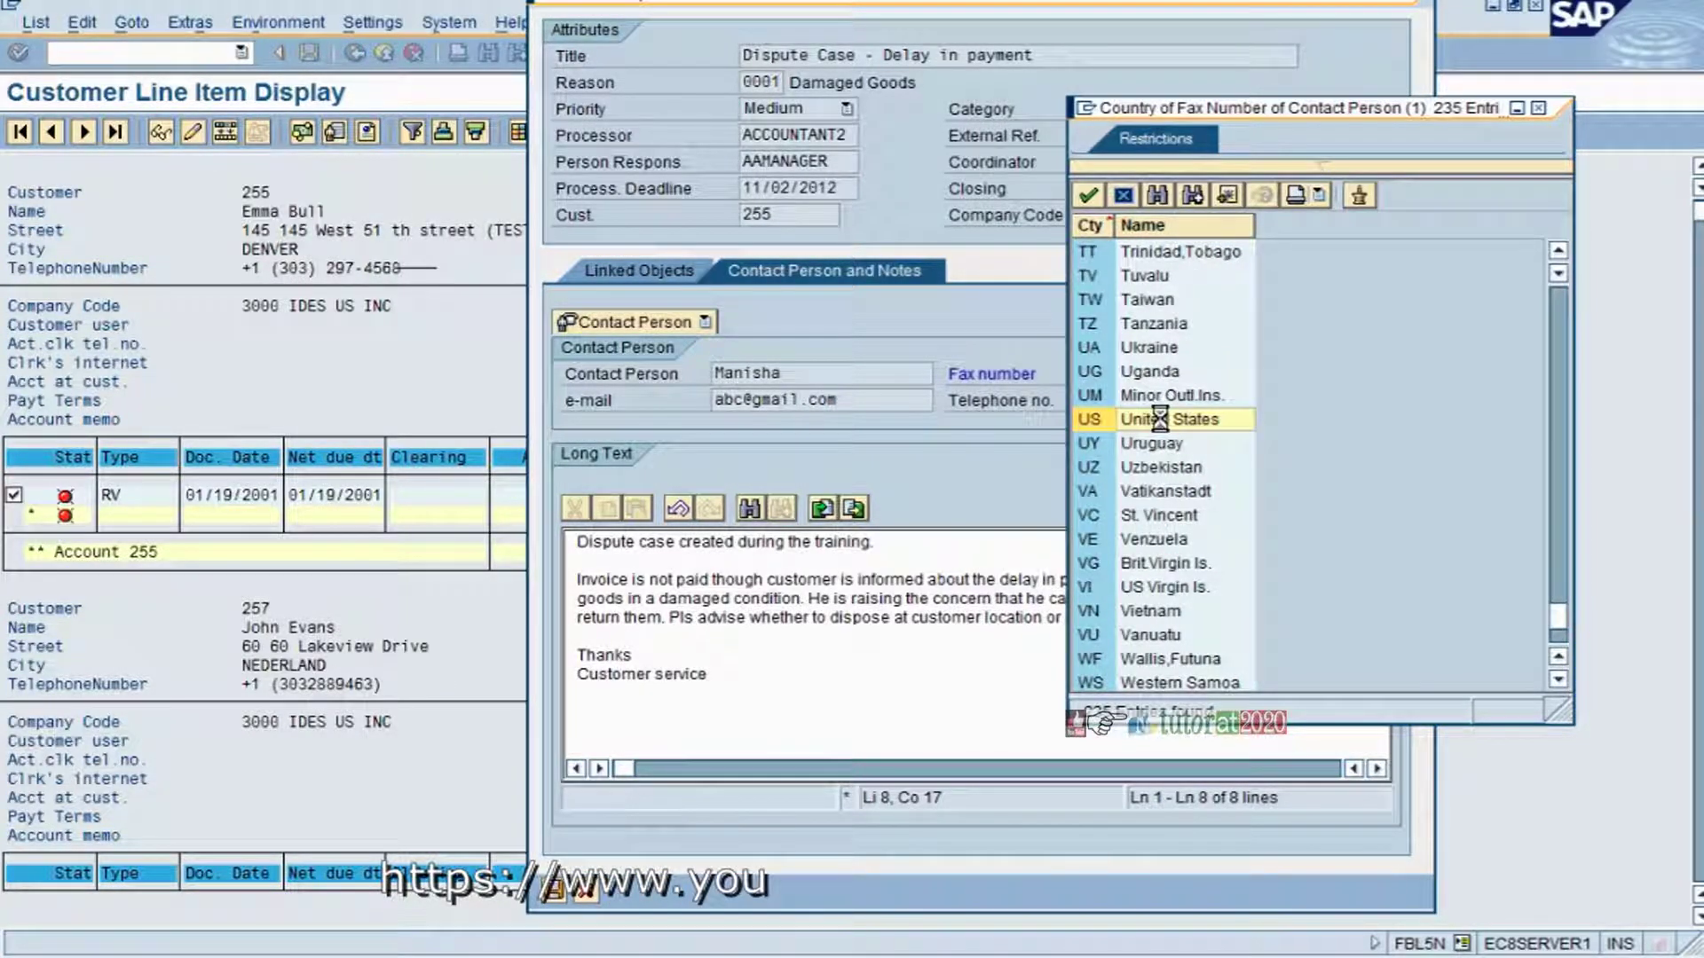
key("Return")
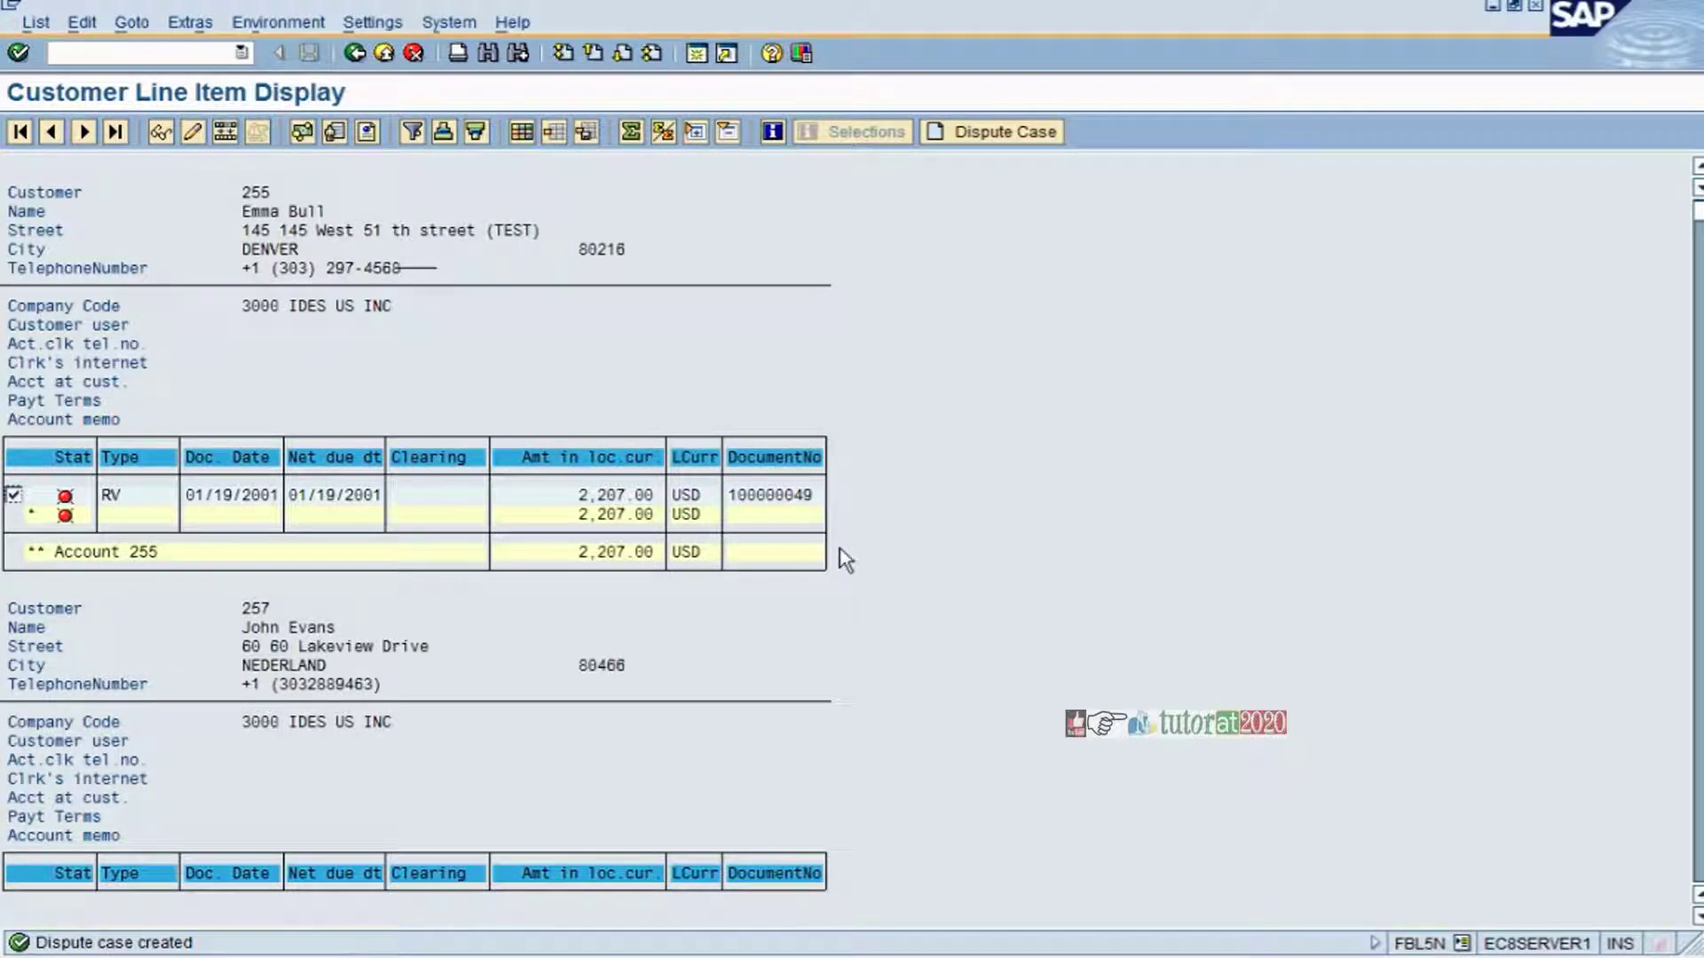
- View the details of dispute case 4442 linked to the invoice line item
double_click(774, 499)
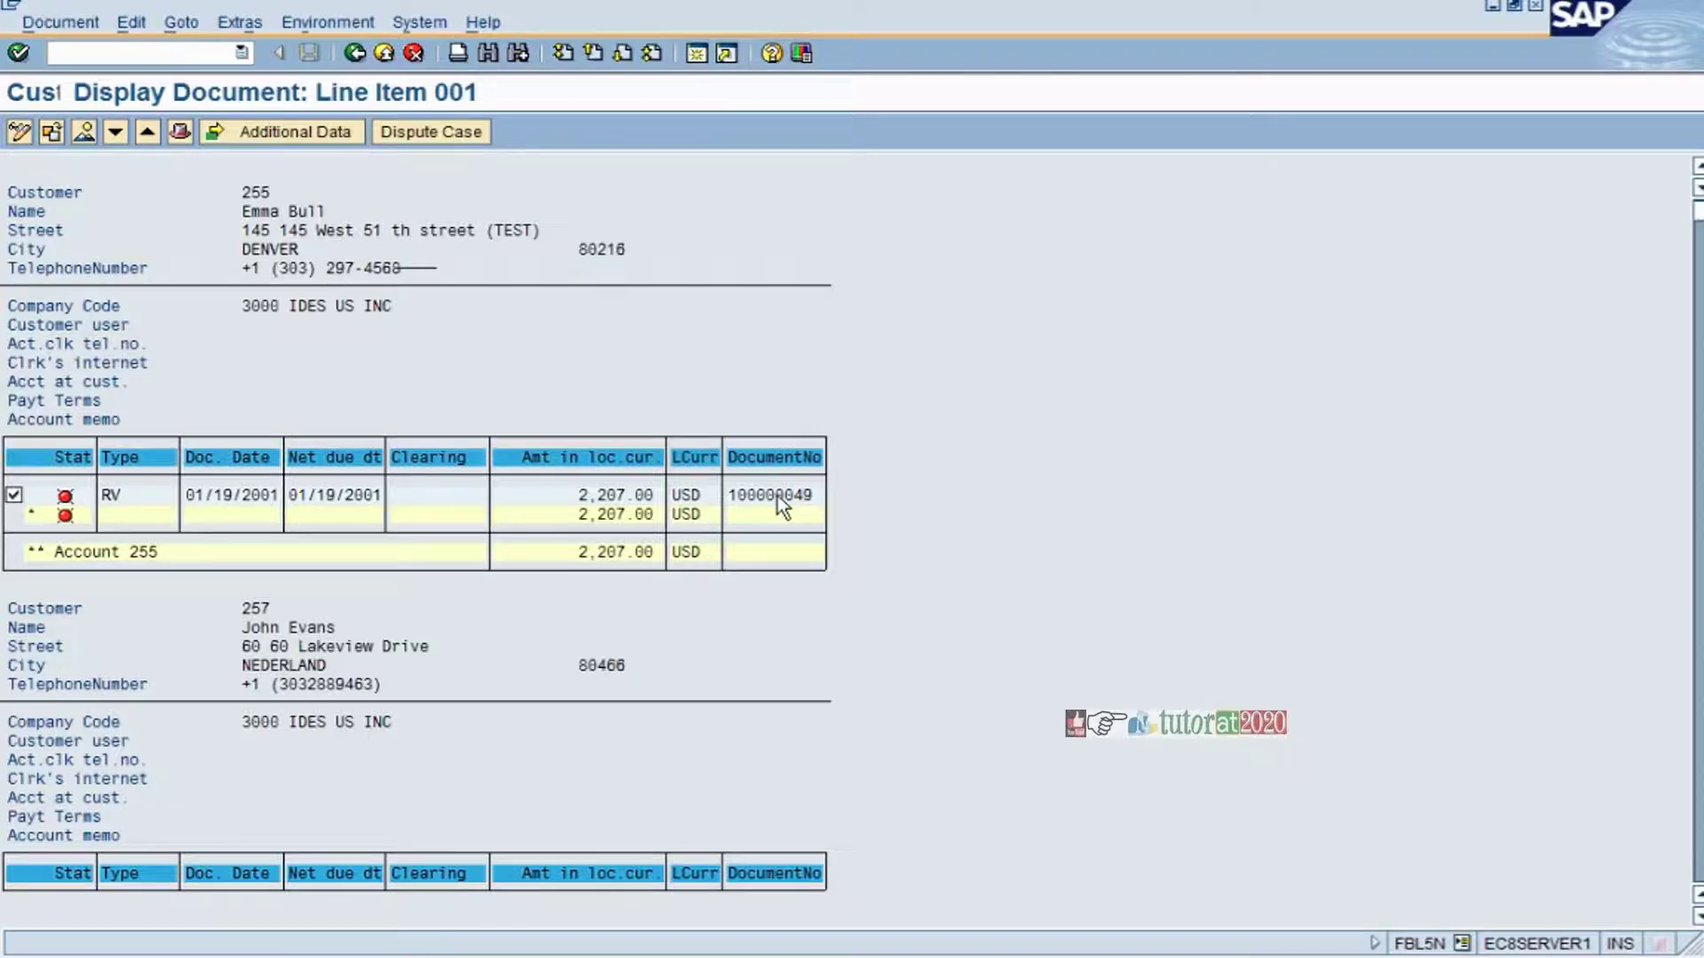
left_click(431, 132)
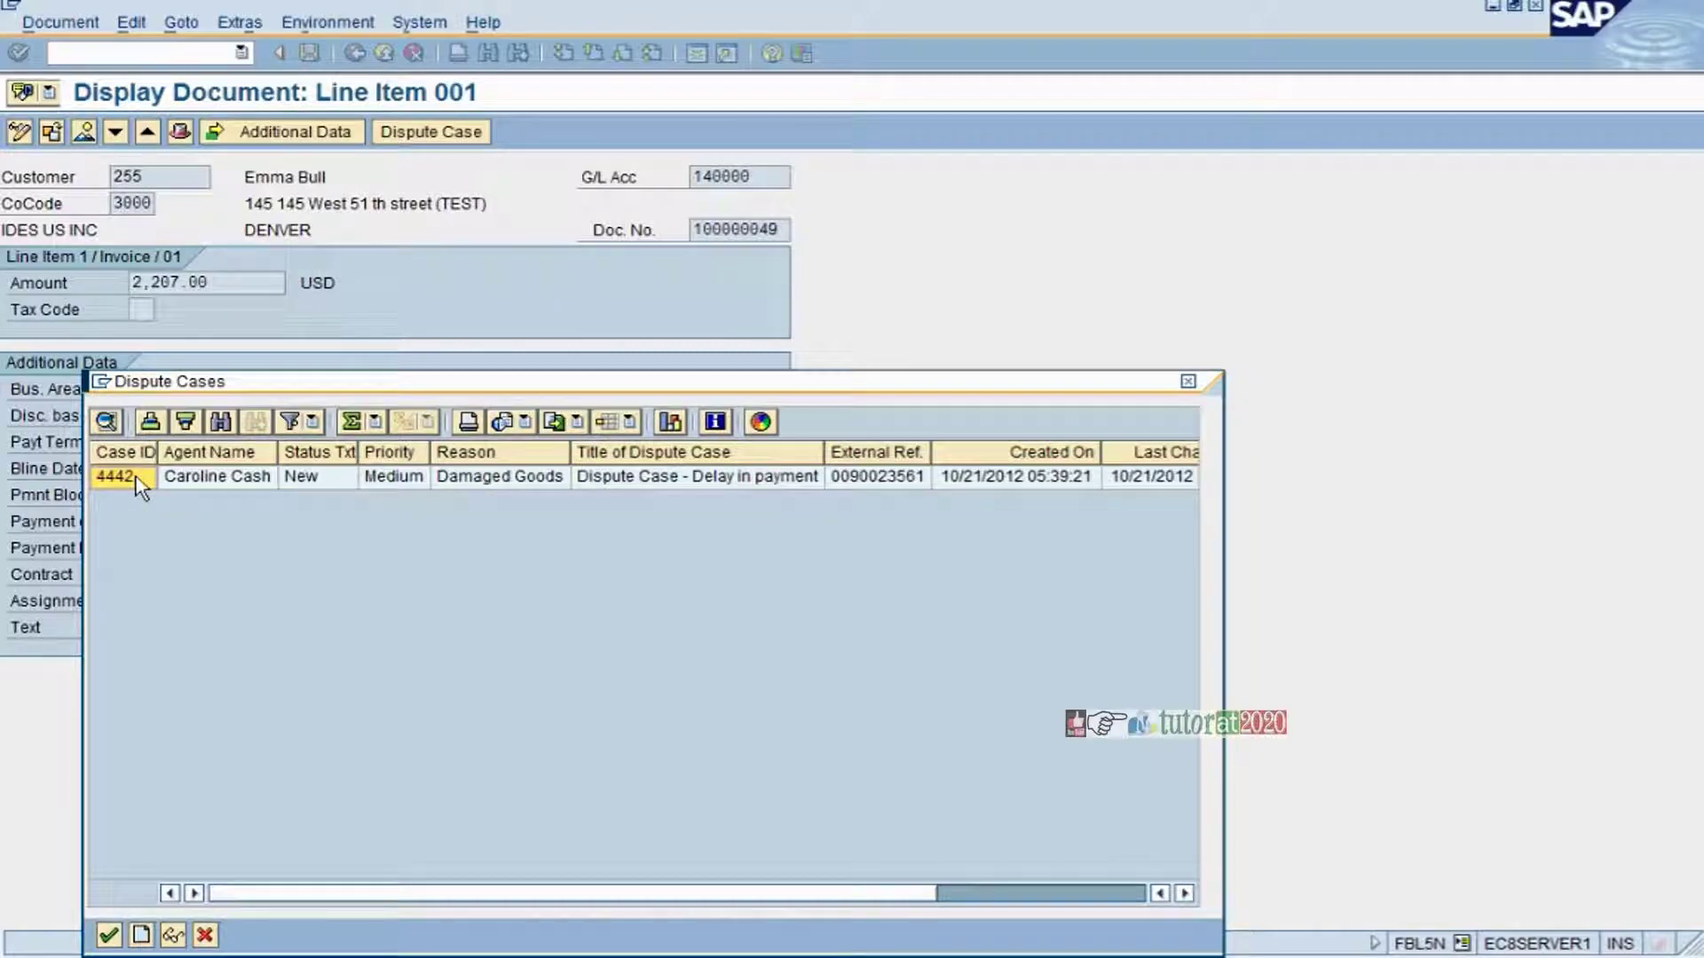
left_click(136, 476)
left_click(107, 423)
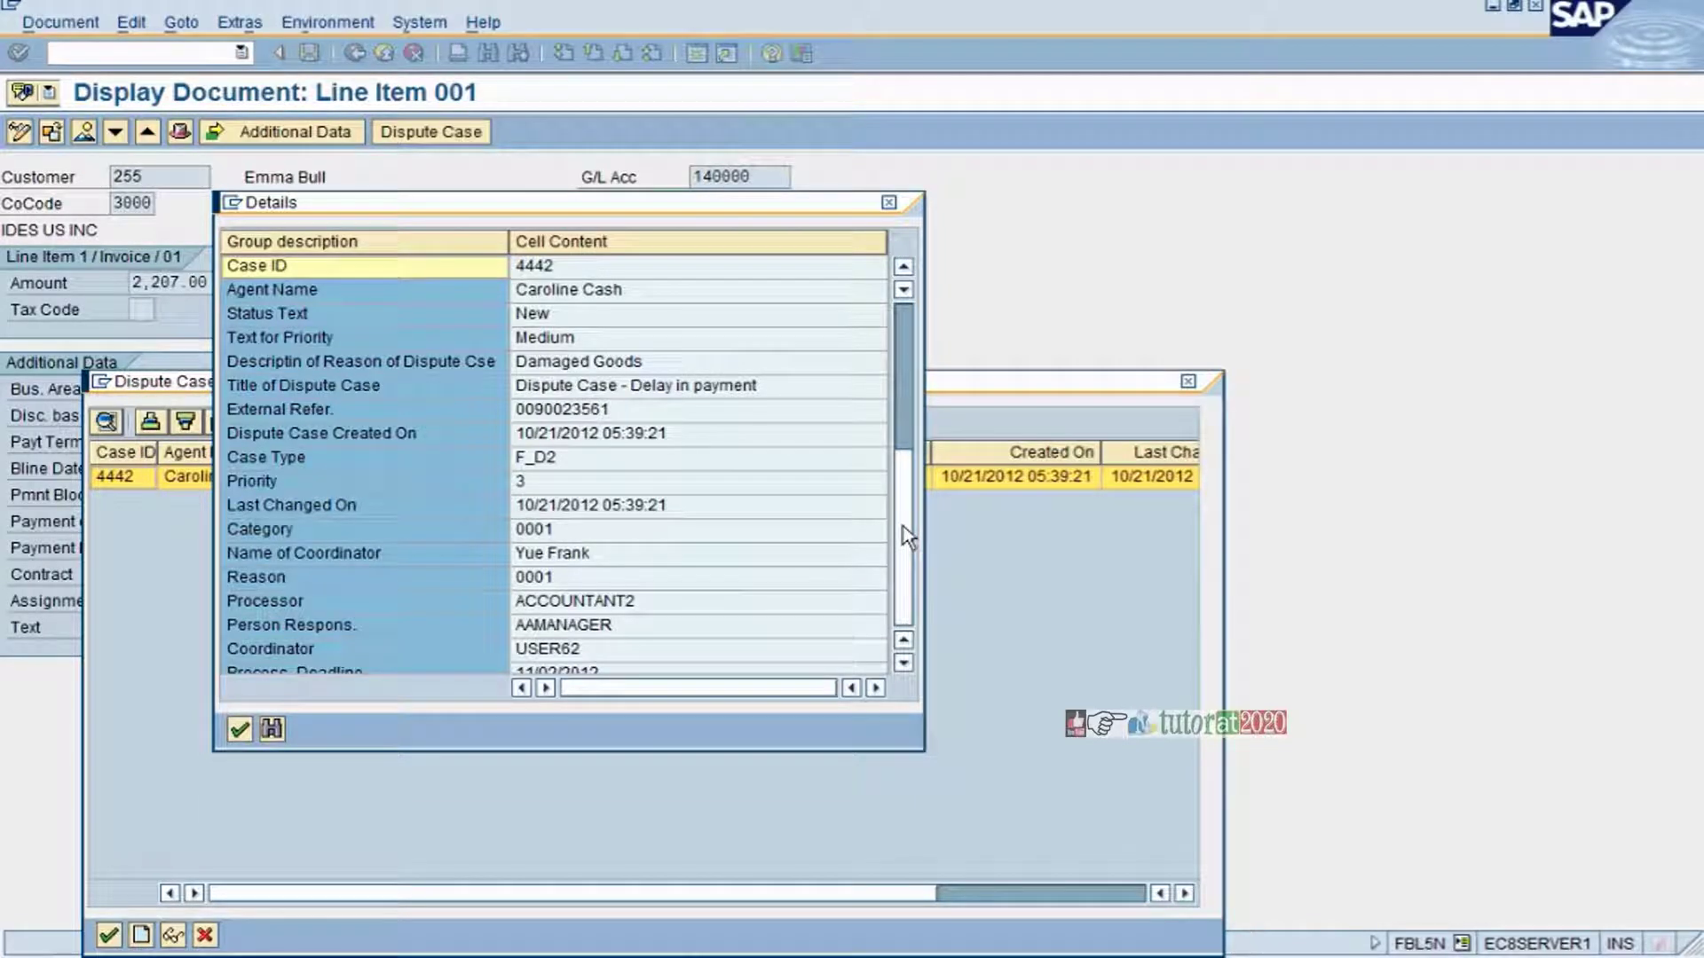
scroll(905, 537, "down", 5)
left_click(238, 729)
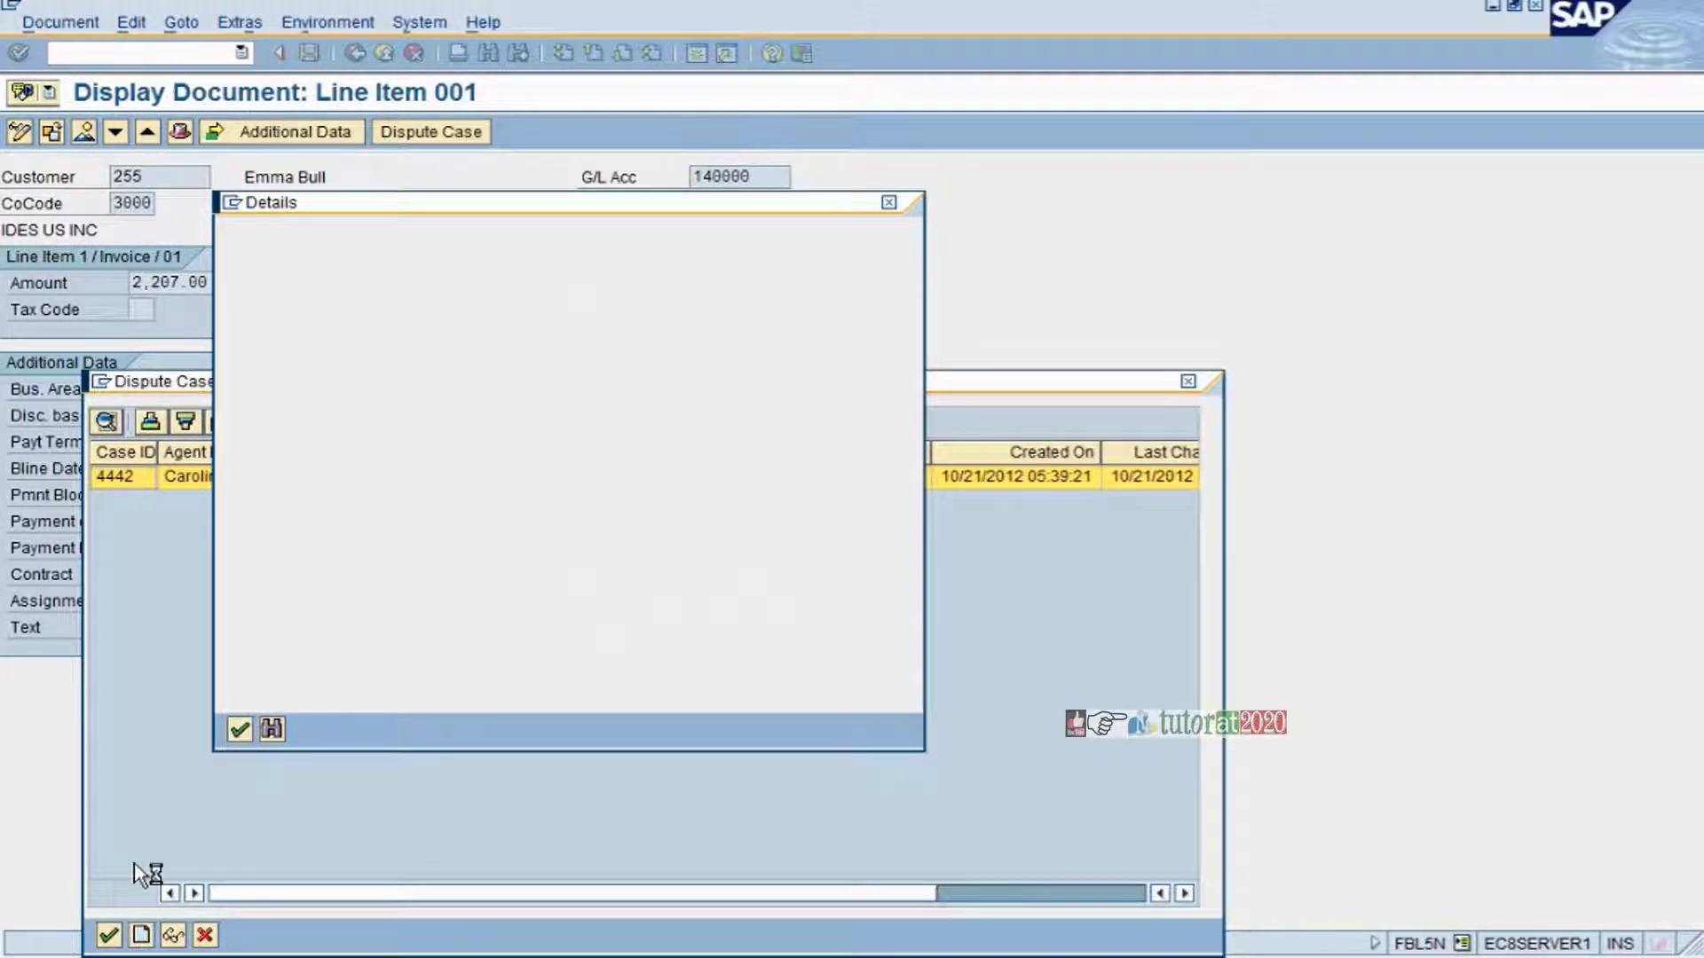
left_click(205, 937)
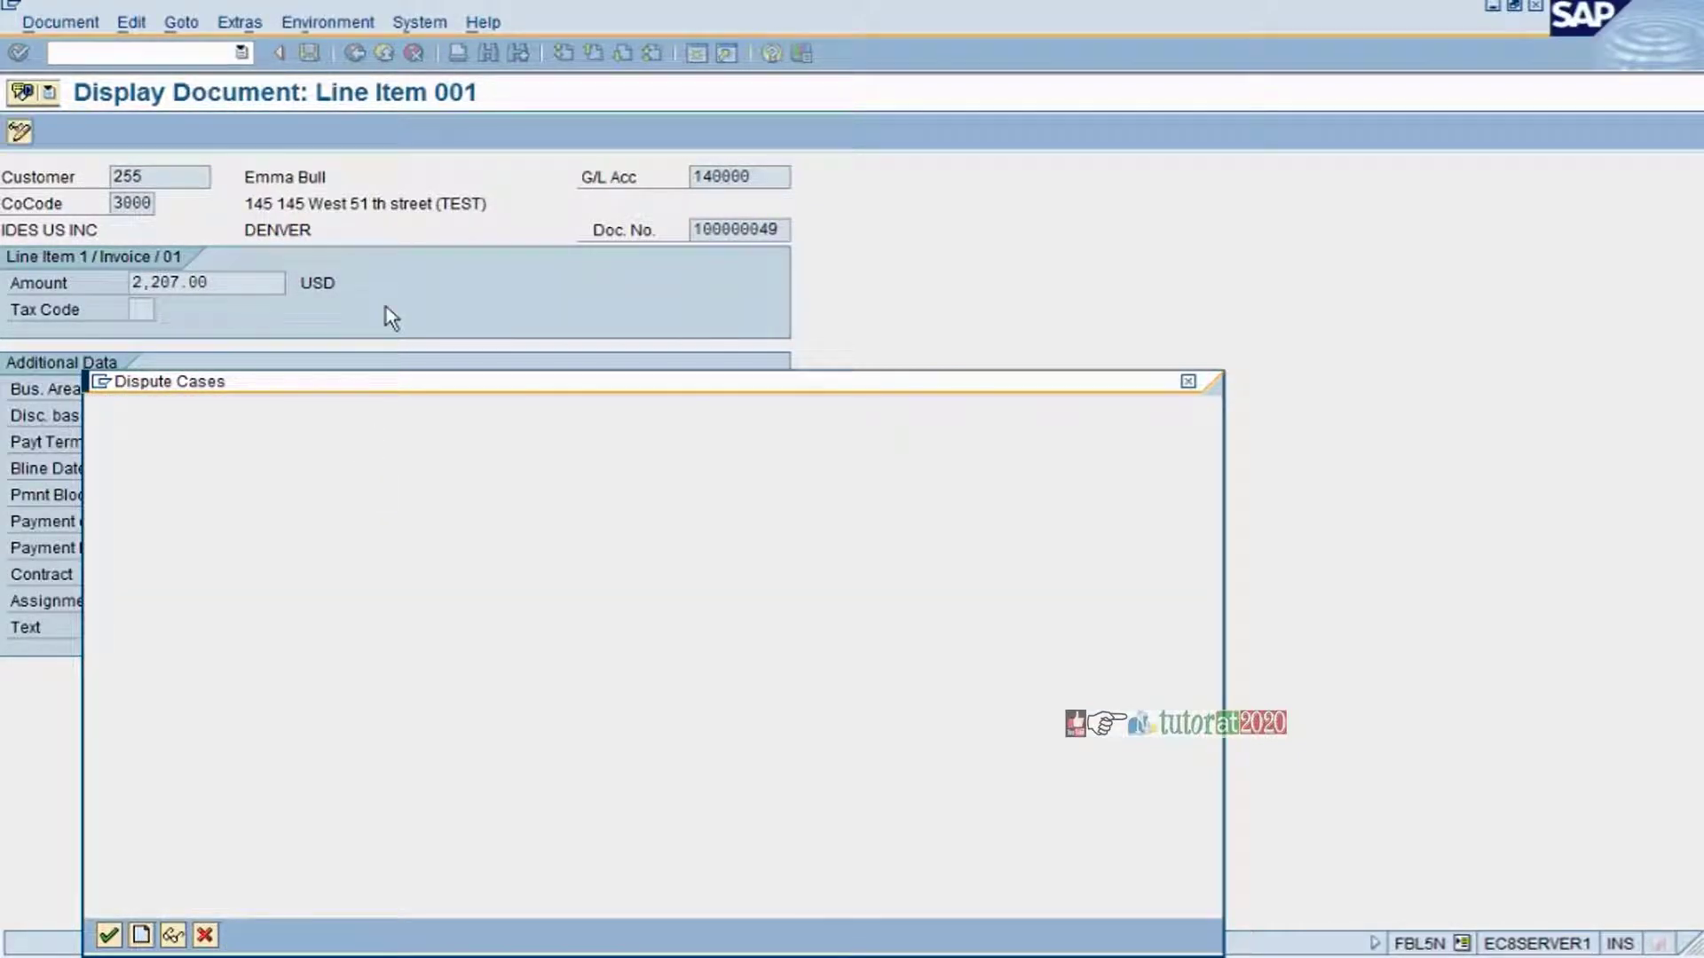
- Back on the line item list, add the Disputed item column at position 9
left_click(366, 51)
left_click(366, 51)
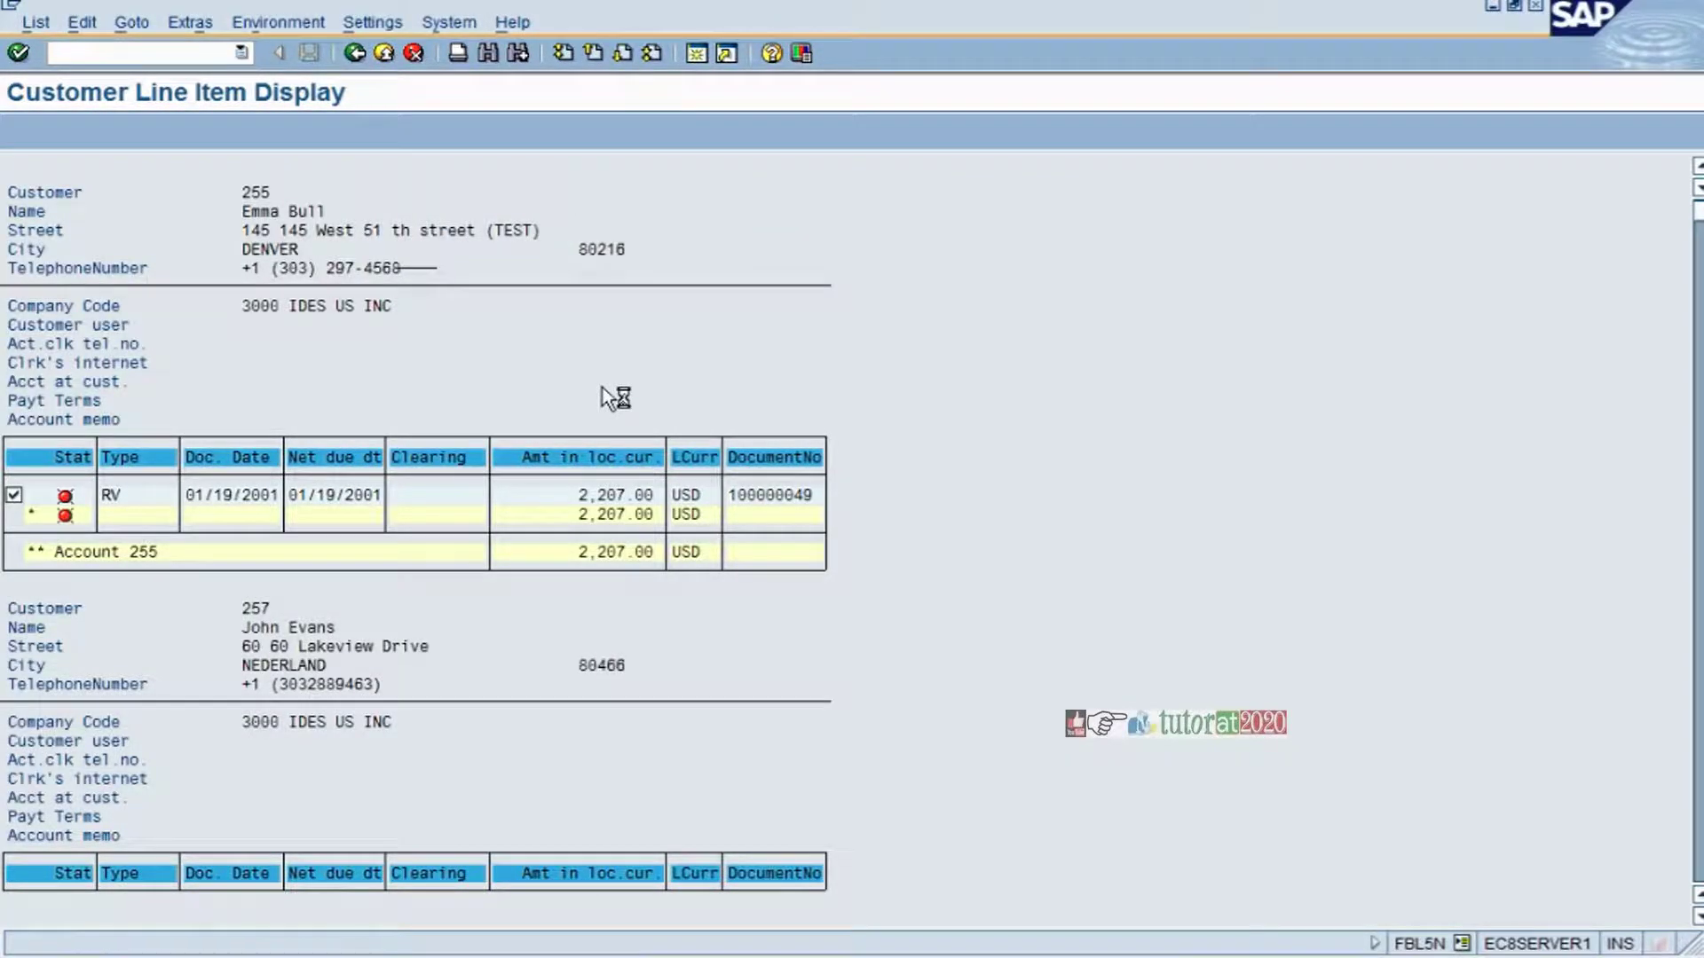
key("ctrl+F8")
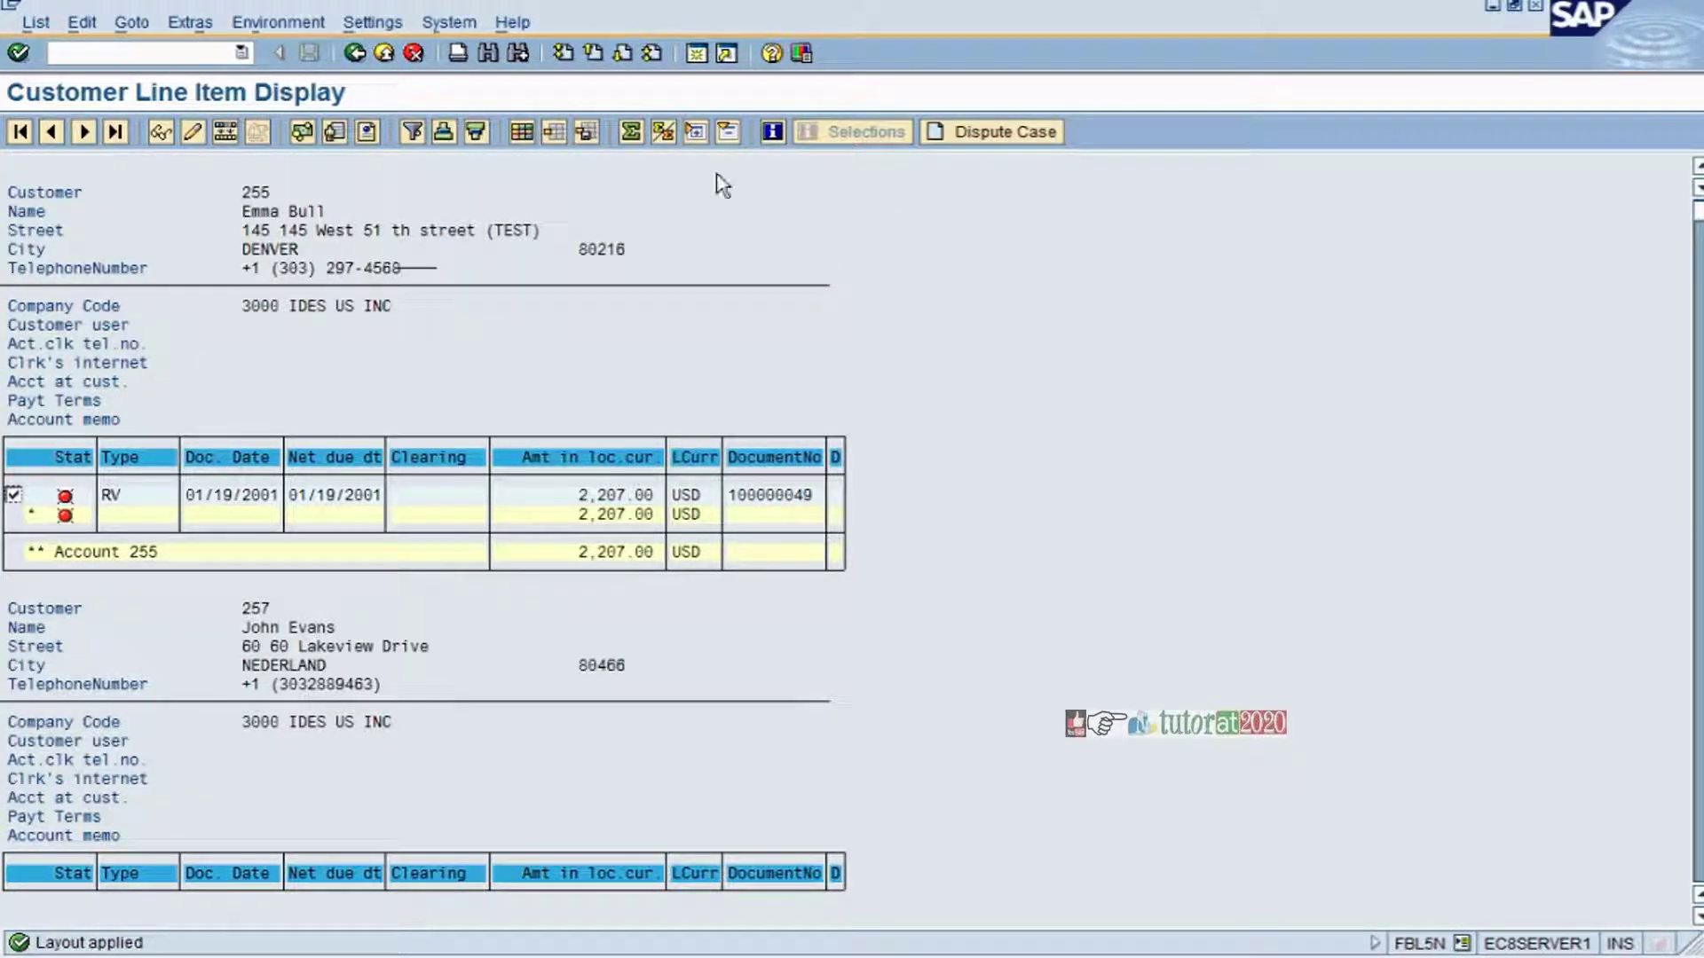
left_click(523, 133)
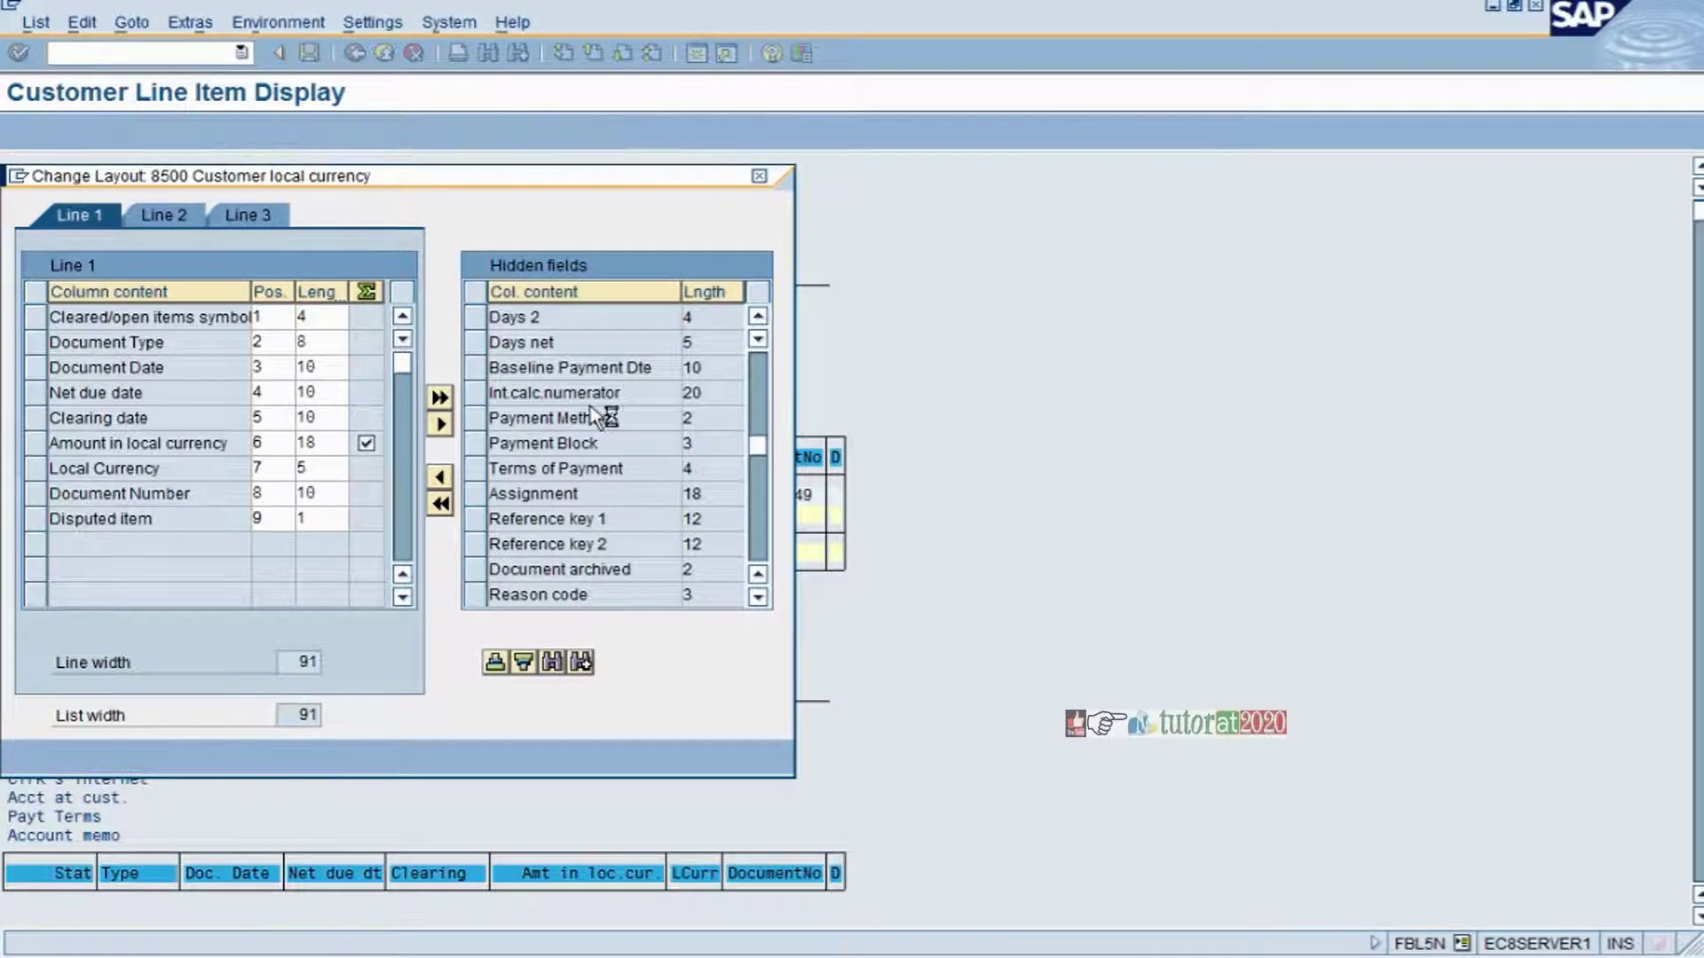
- Find the Case ID field among hidden fields and move it into the displayed columns
key("ctrl+f")
type("case")
key("Return")
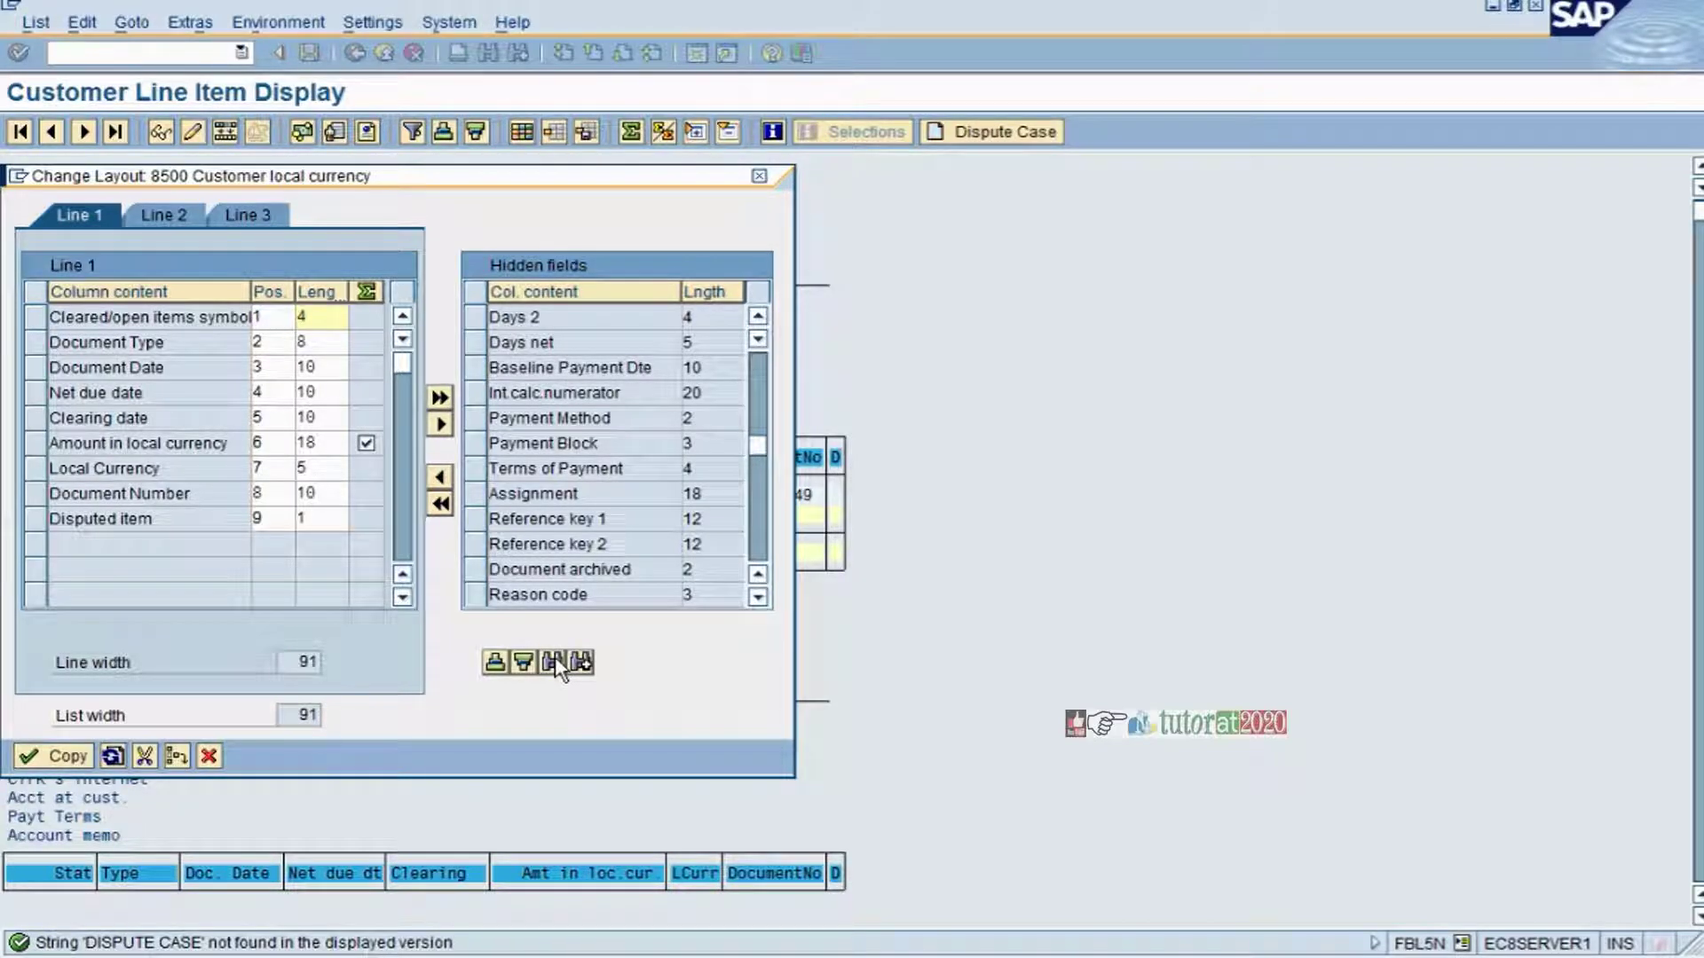
left_click(552, 662)
key("BackSpace")
key("BackSpace")
key("BackSpace")
key("BackSpace")
key("BackSpace")
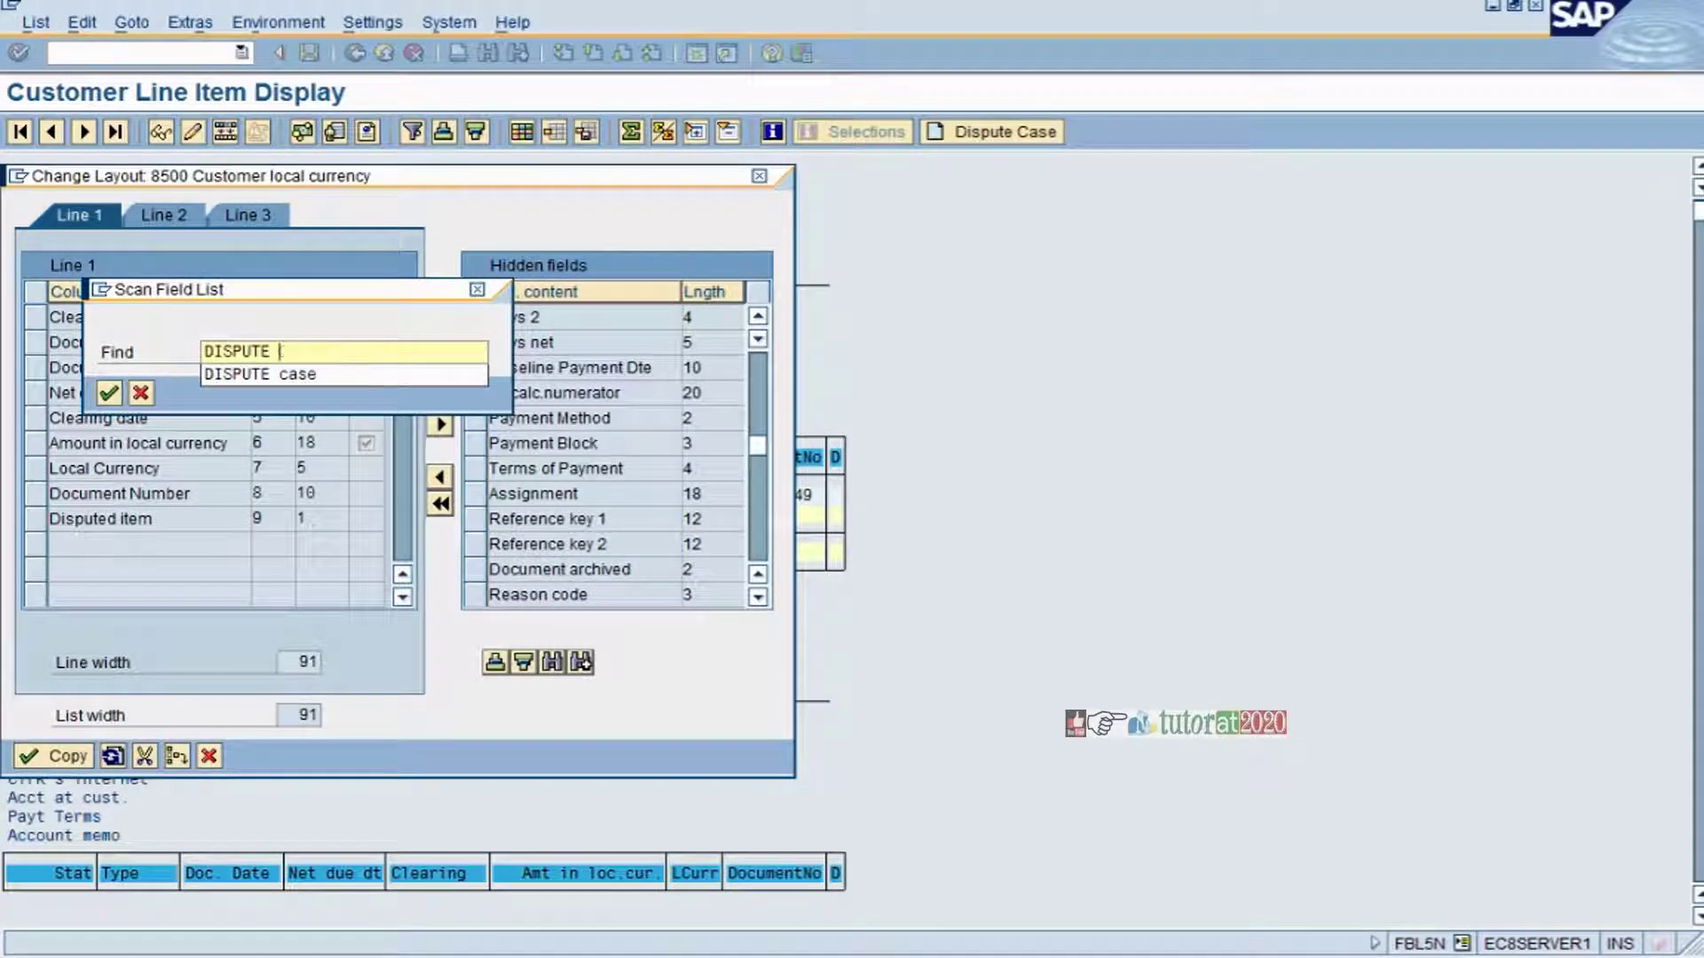
key("Return")
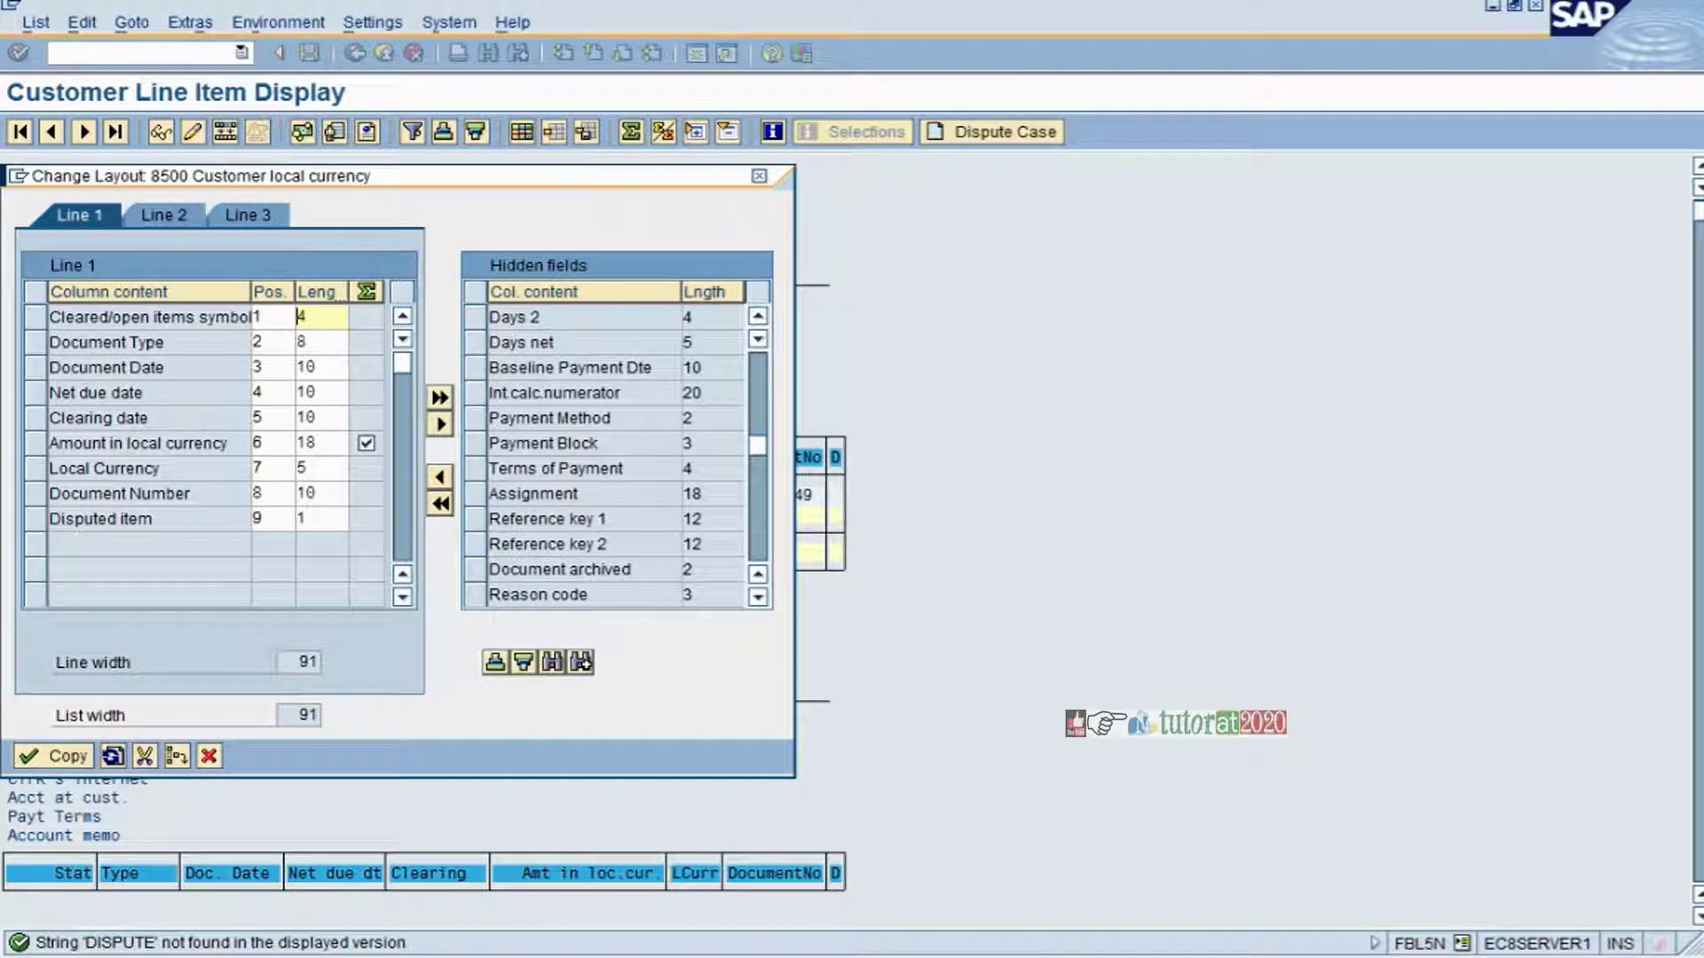
left_click_drag(763, 444, 790, 368)
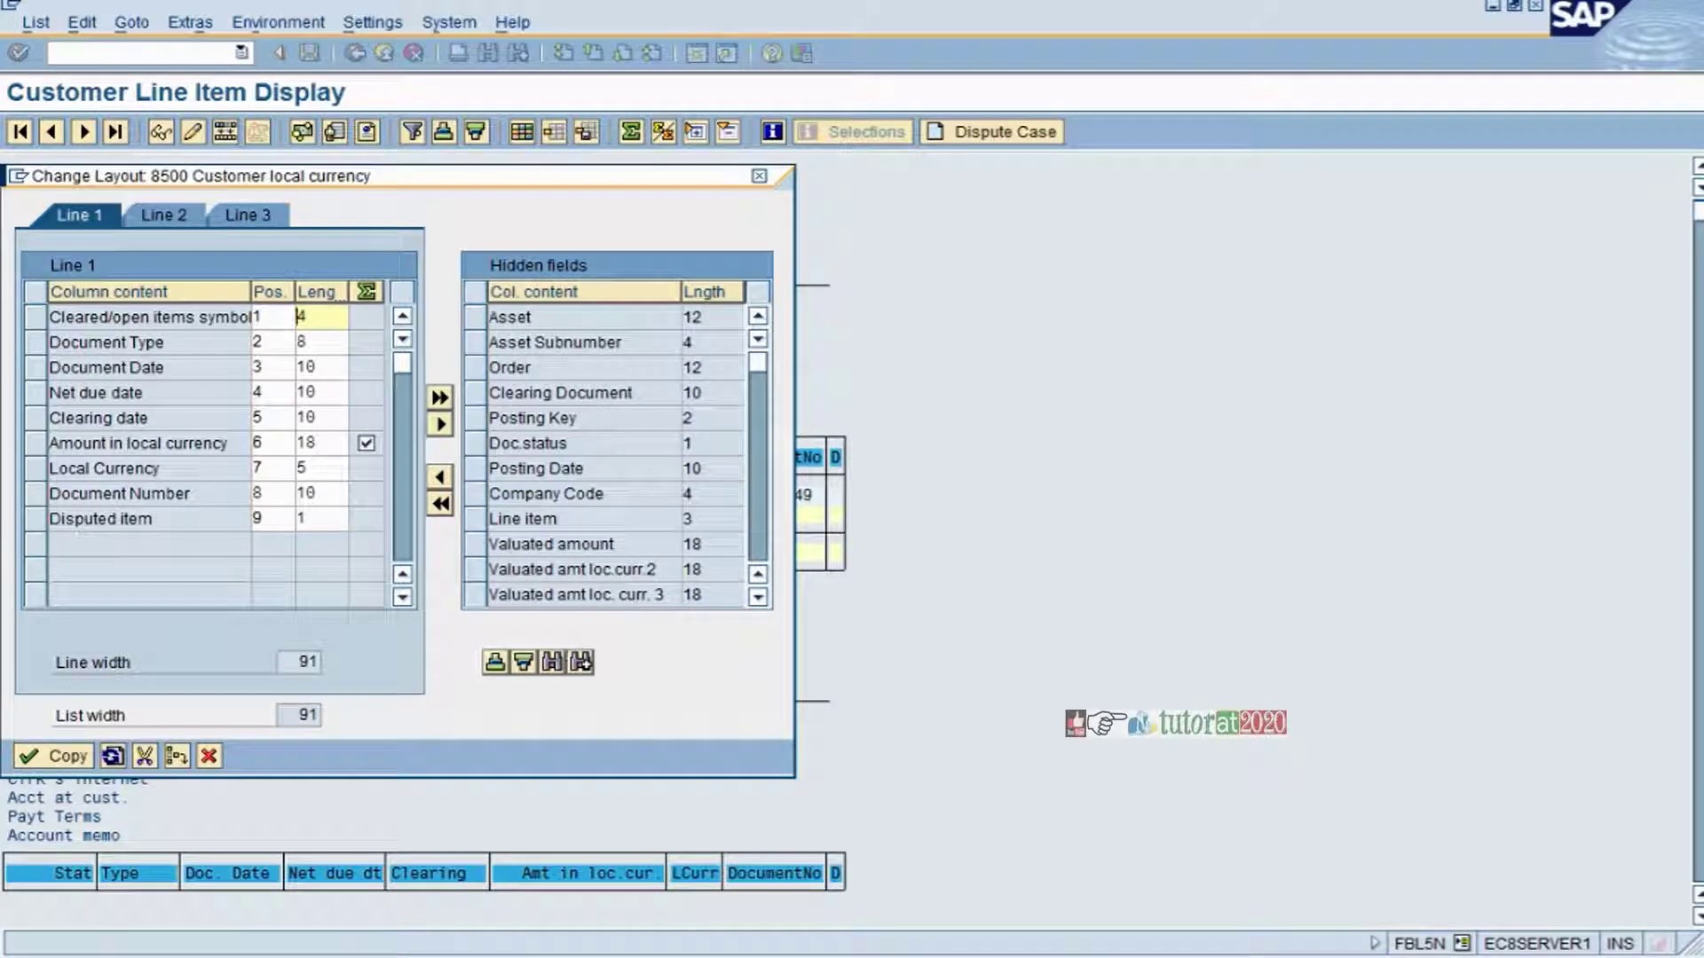
left_click(479, 494)
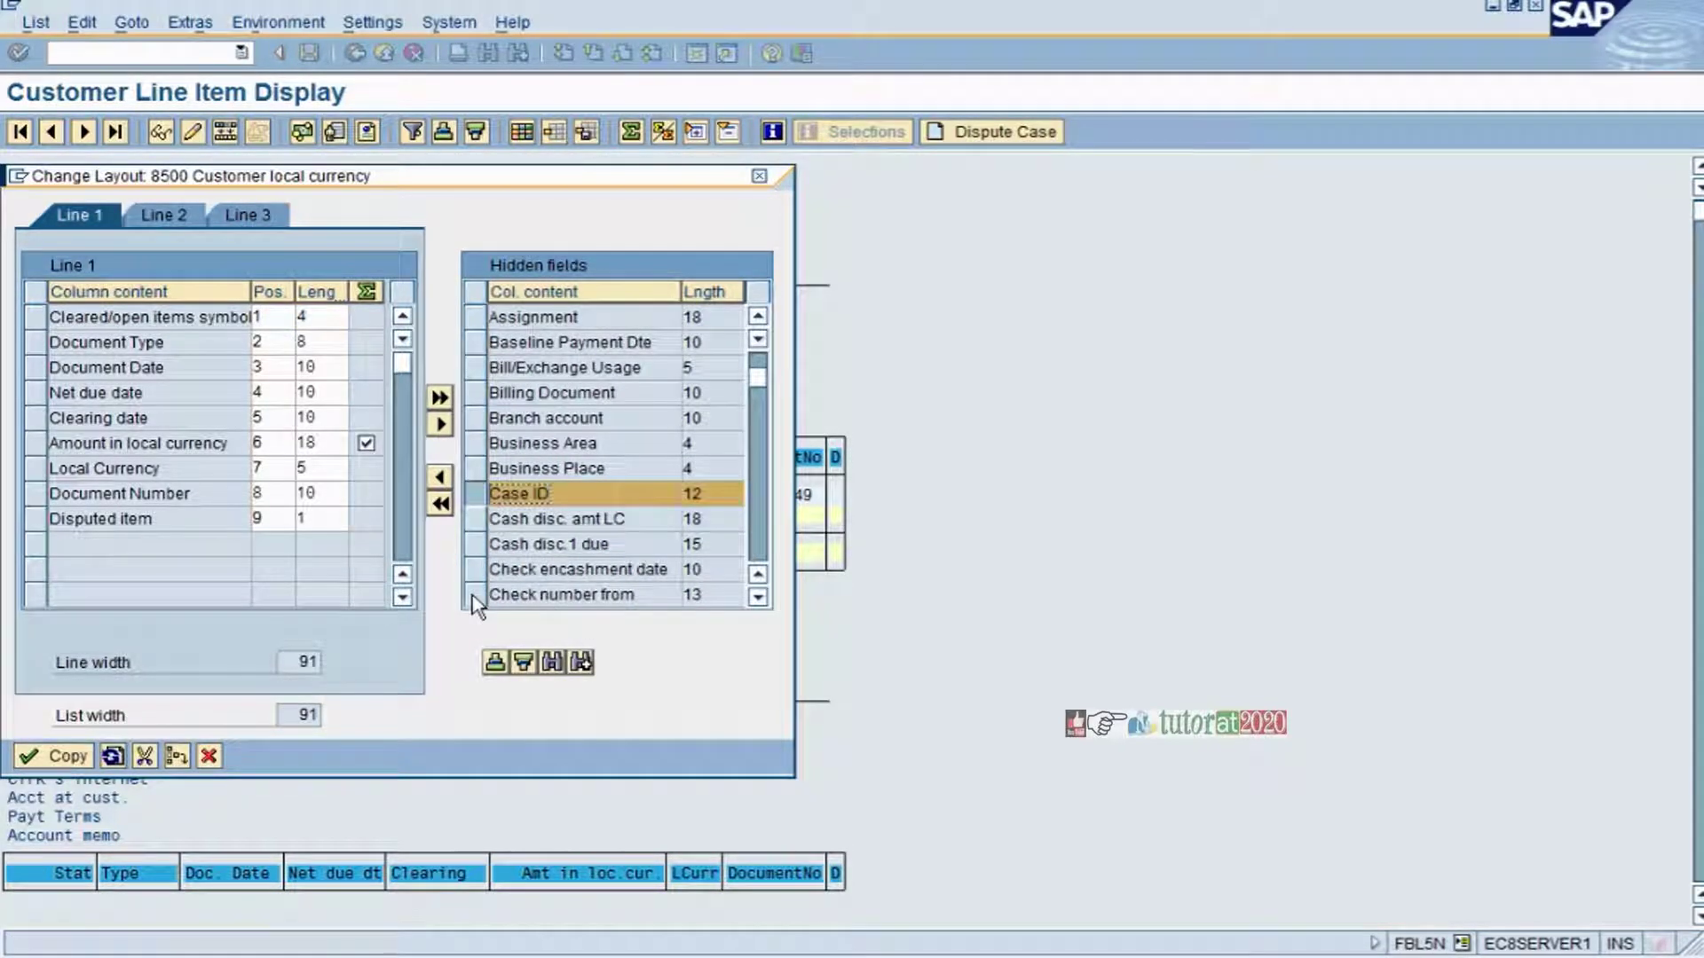
left_click(440, 478)
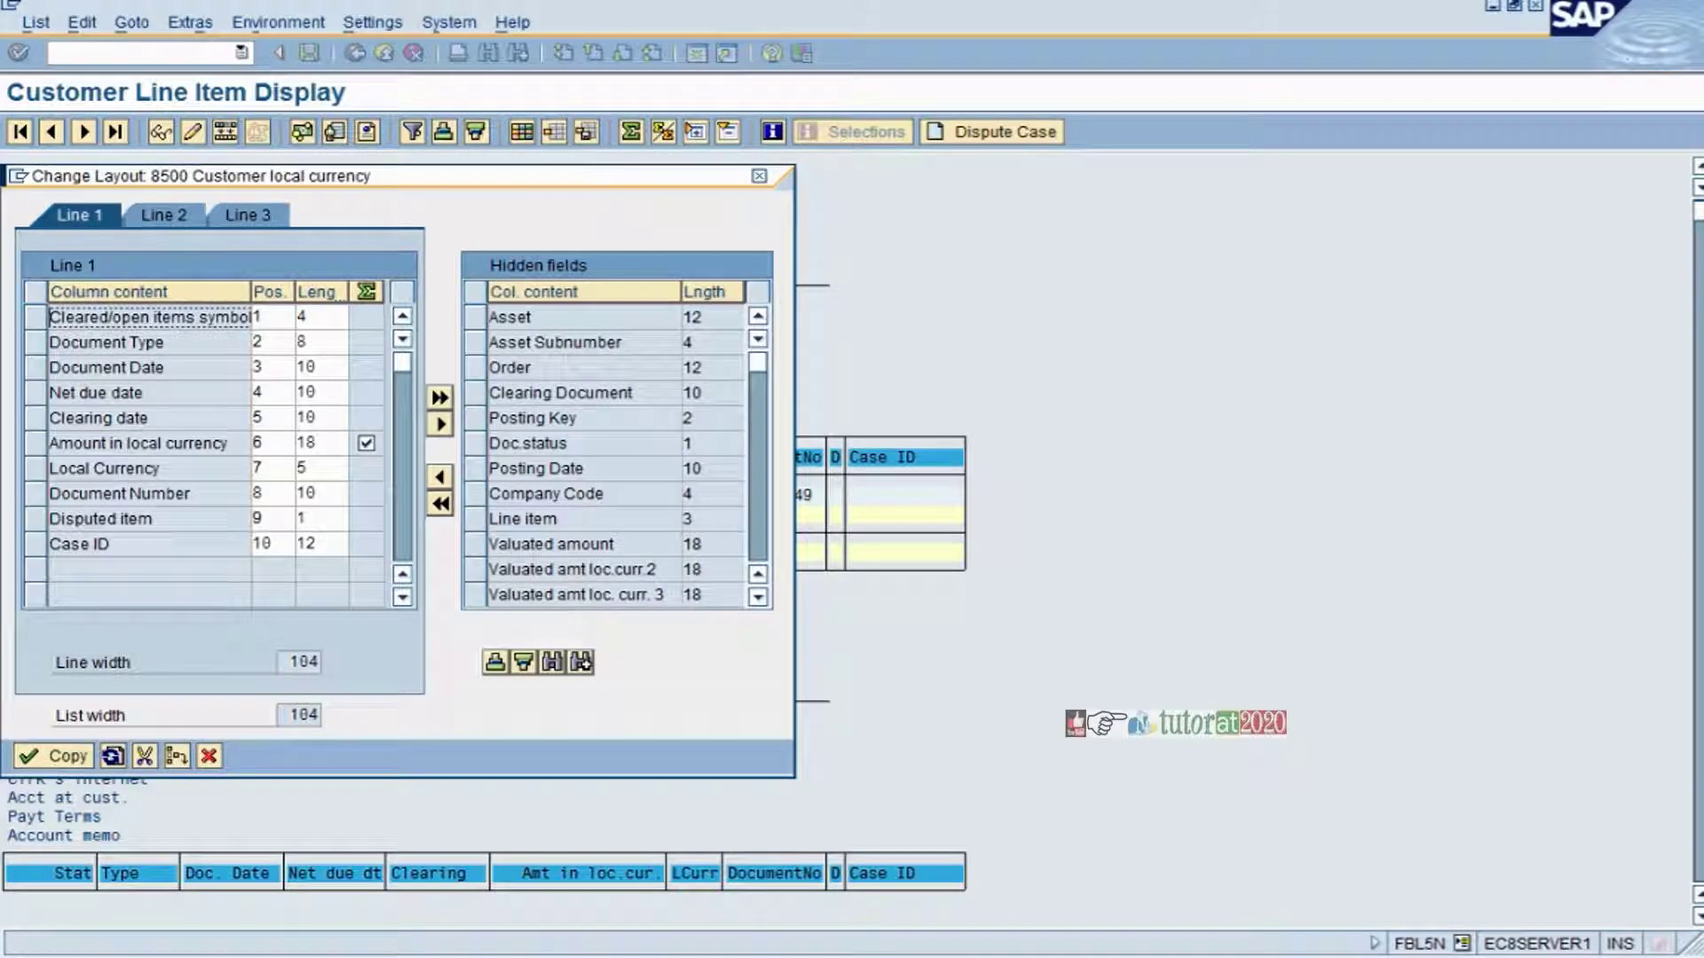
- Set Case ID to position 7 and Local Currency to 10, and apply the layout
double_click(262, 543)
type("7")
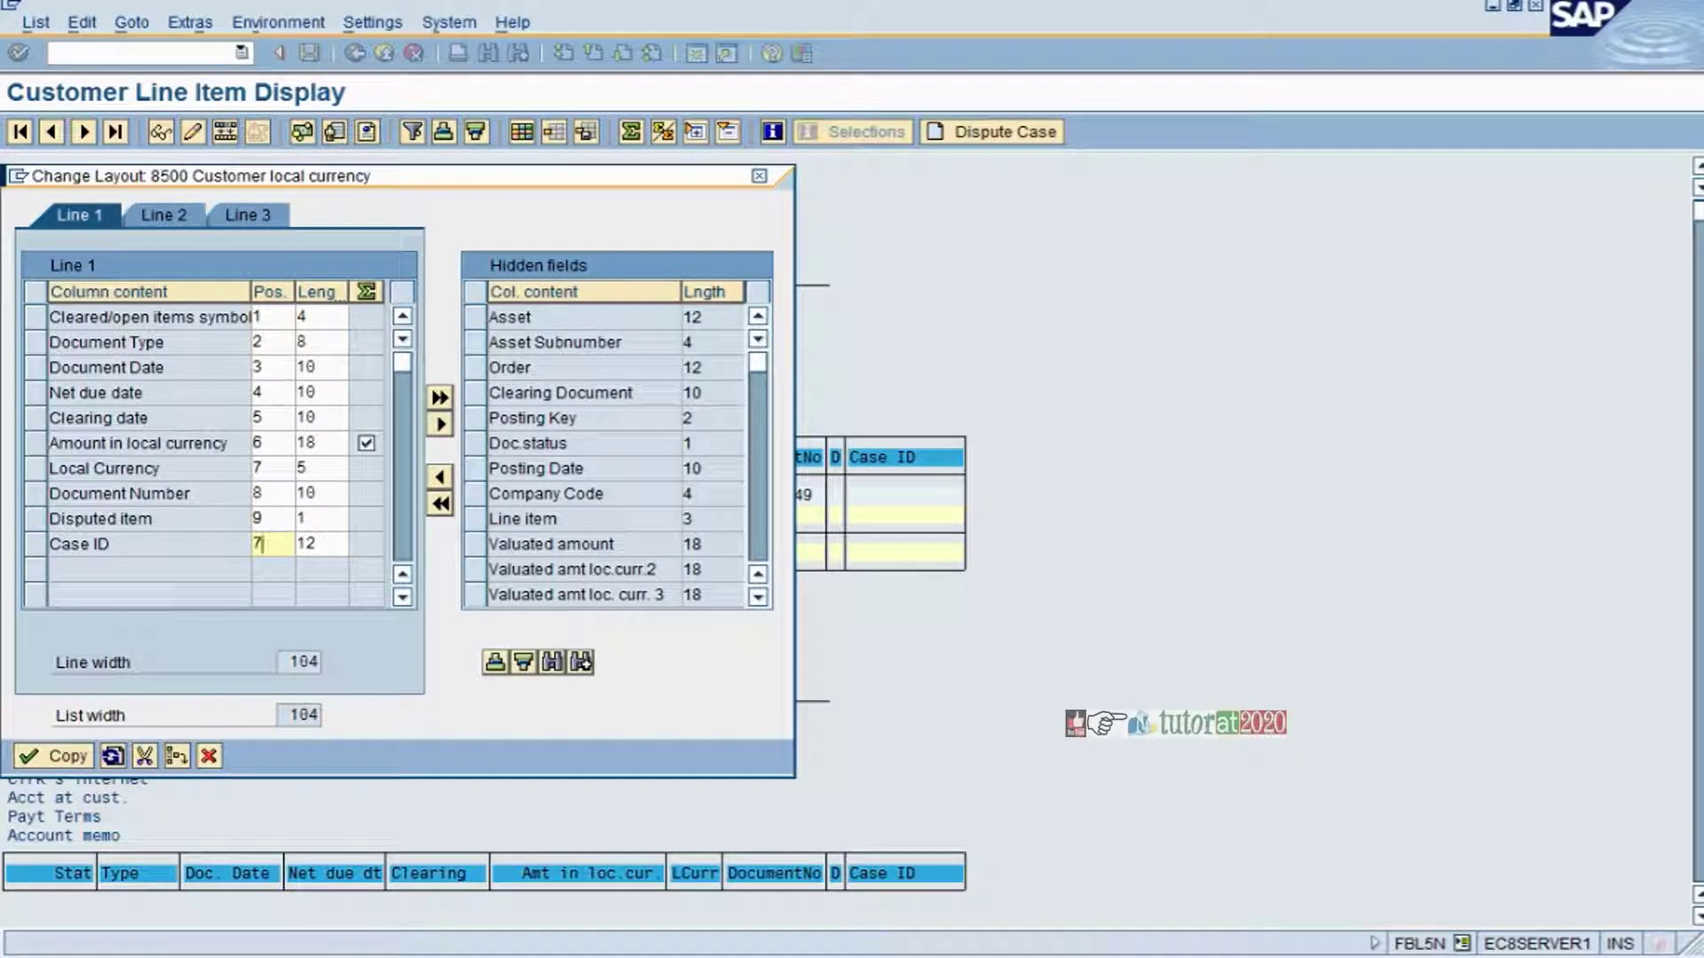
double_click(258, 468)
type("10")
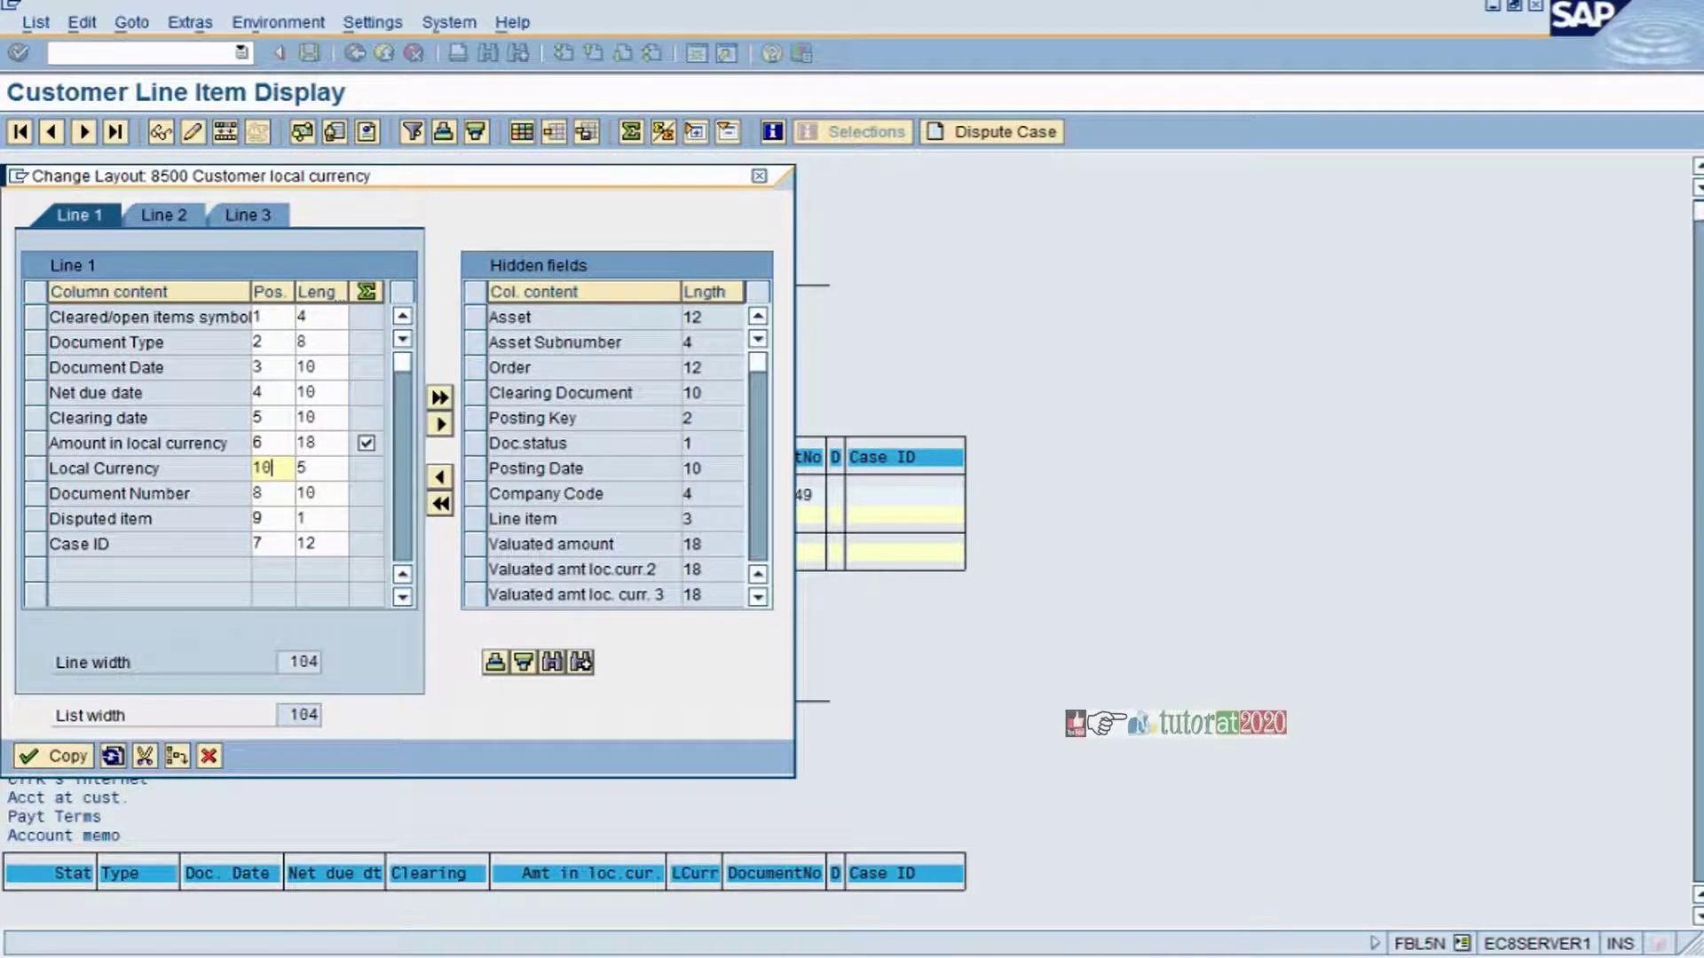
left_click(89, 759)
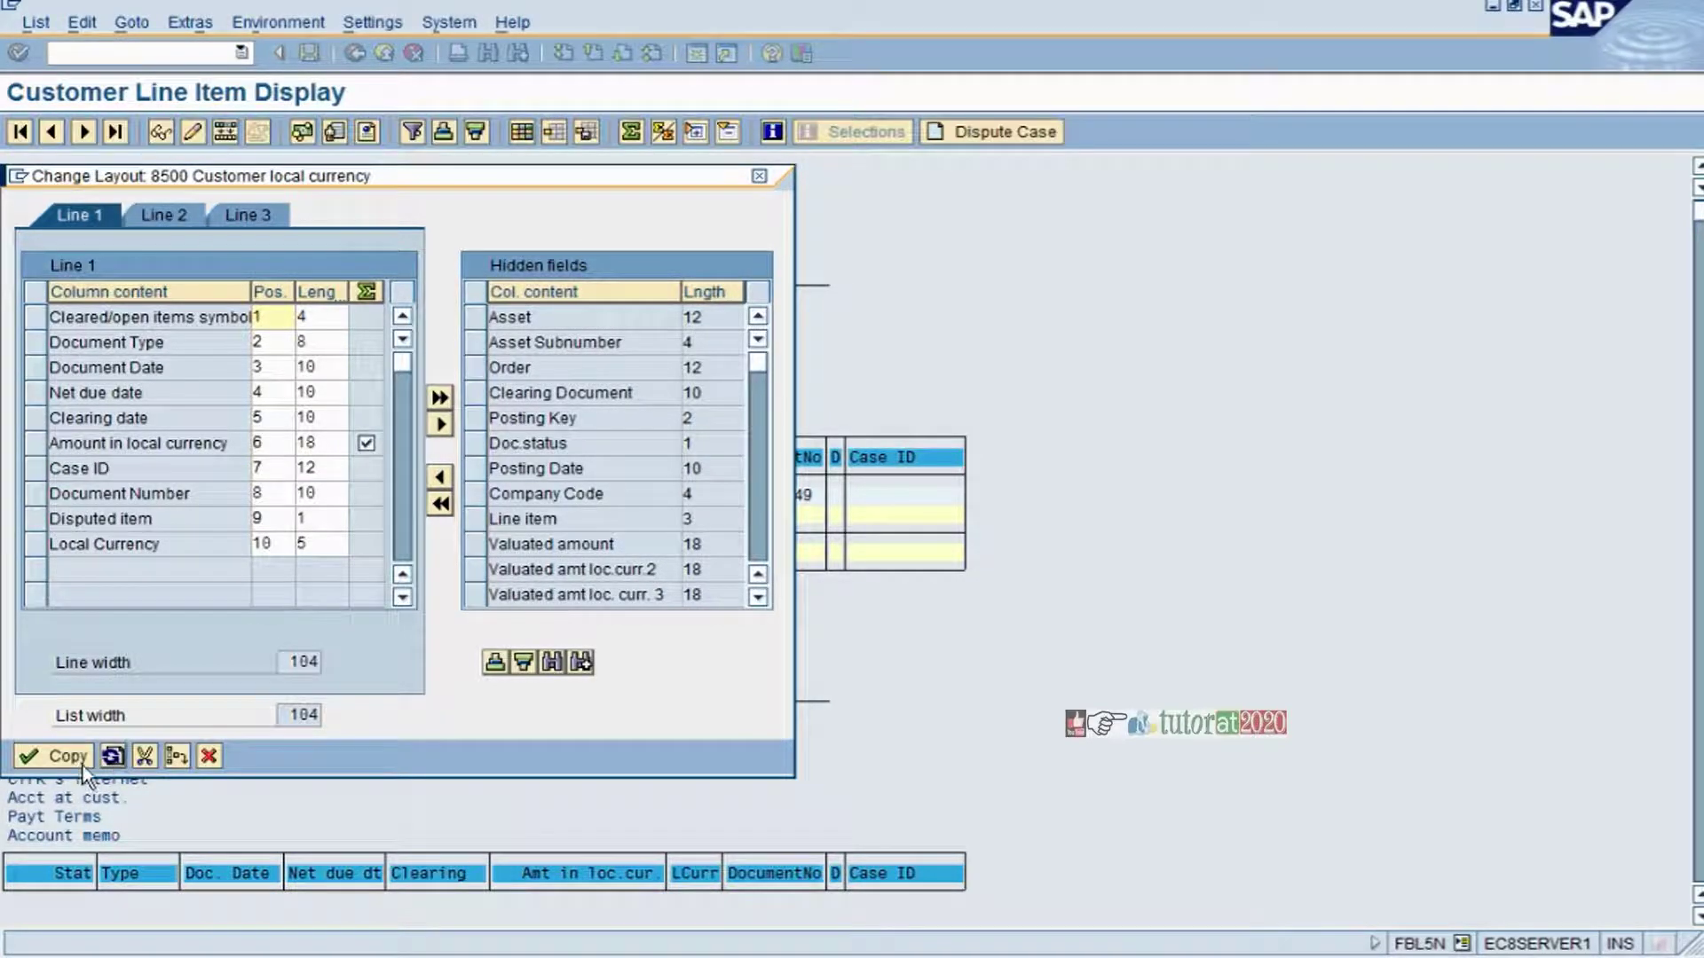
left_click(72, 761)
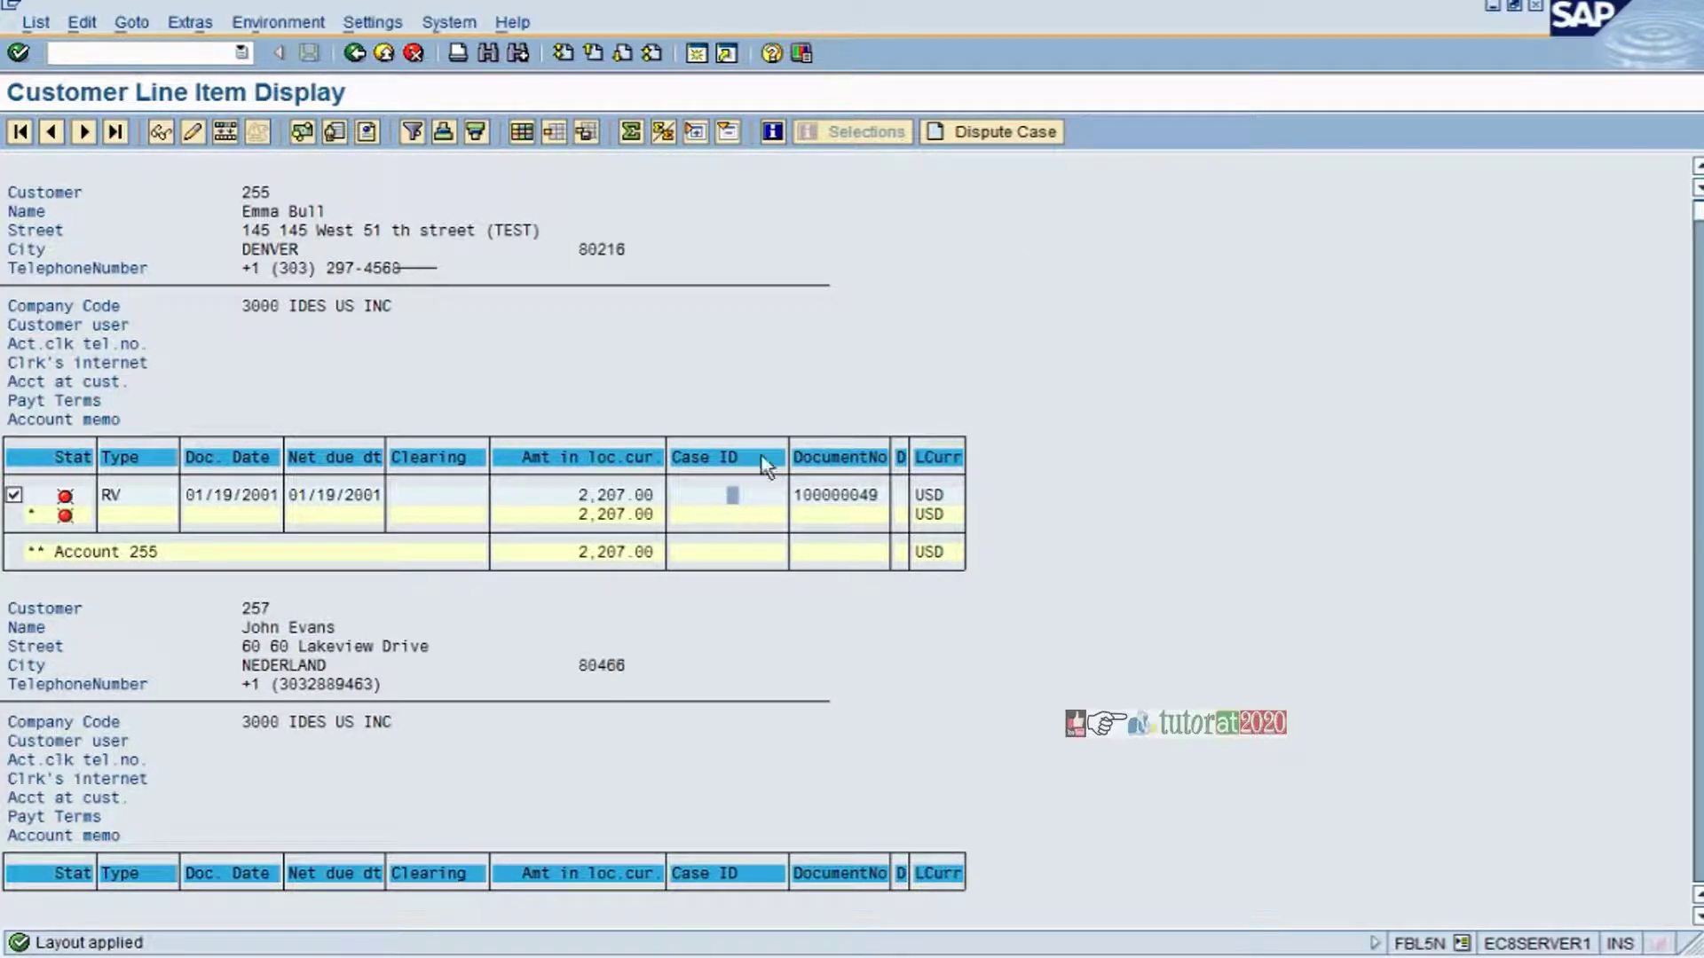
- Retry a dispute case on the already-disputed item, then get F1 help on the D column
left_click(979, 133)
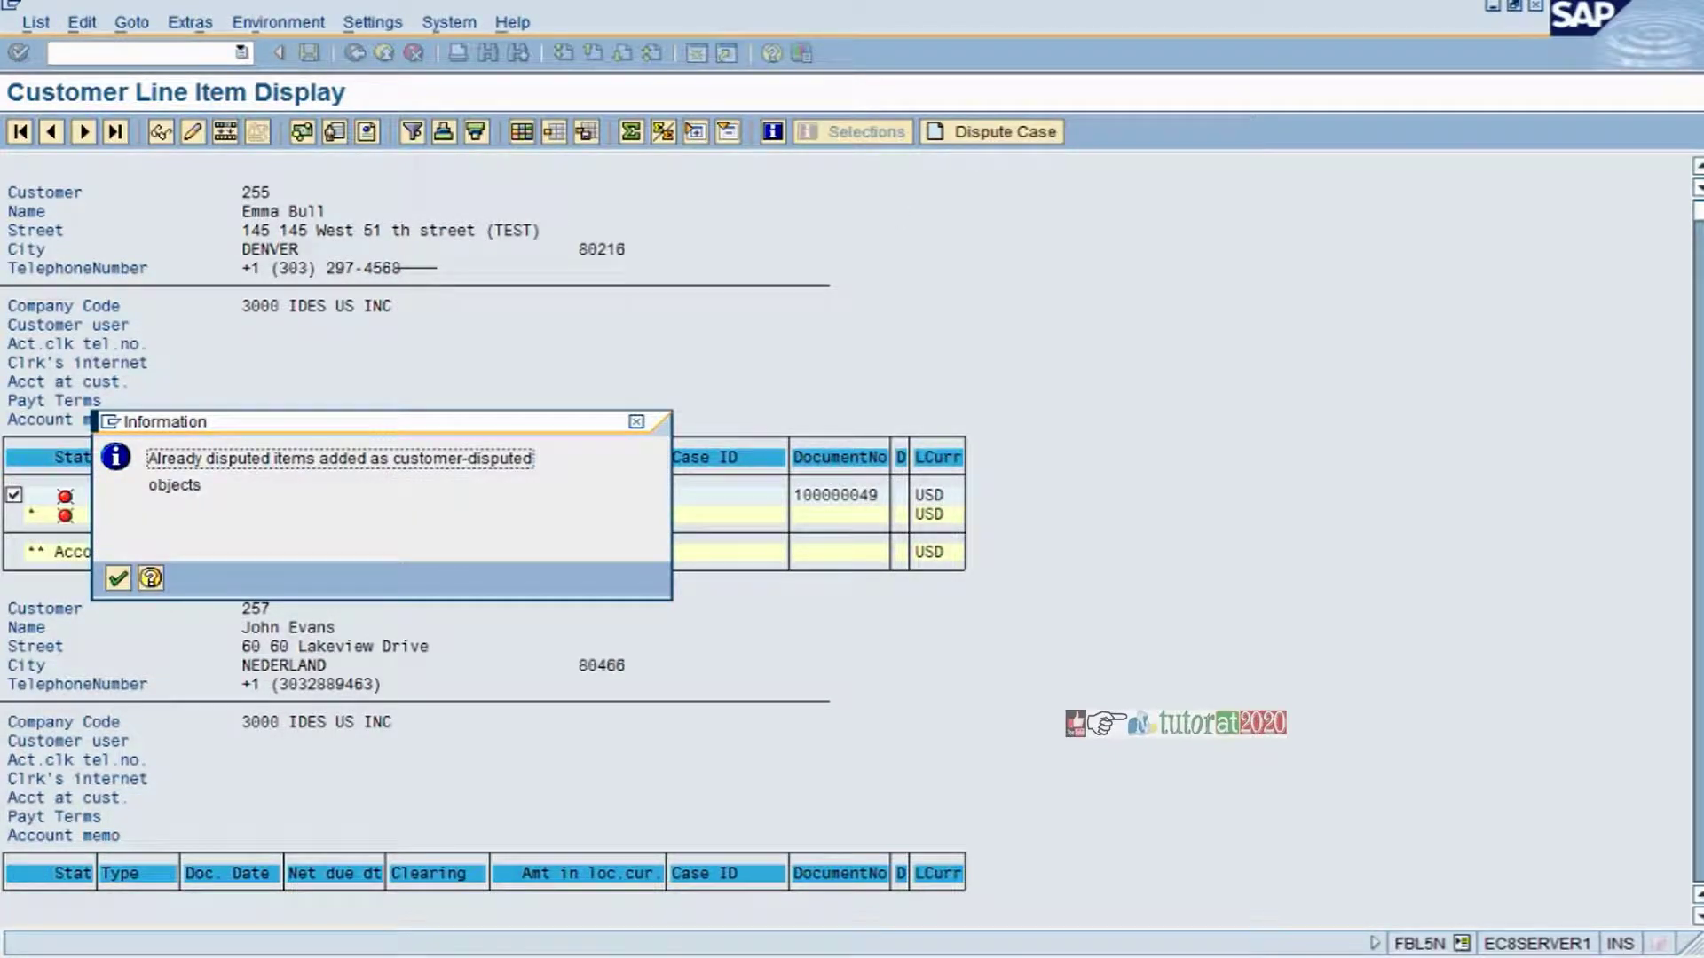
left_click(118, 579)
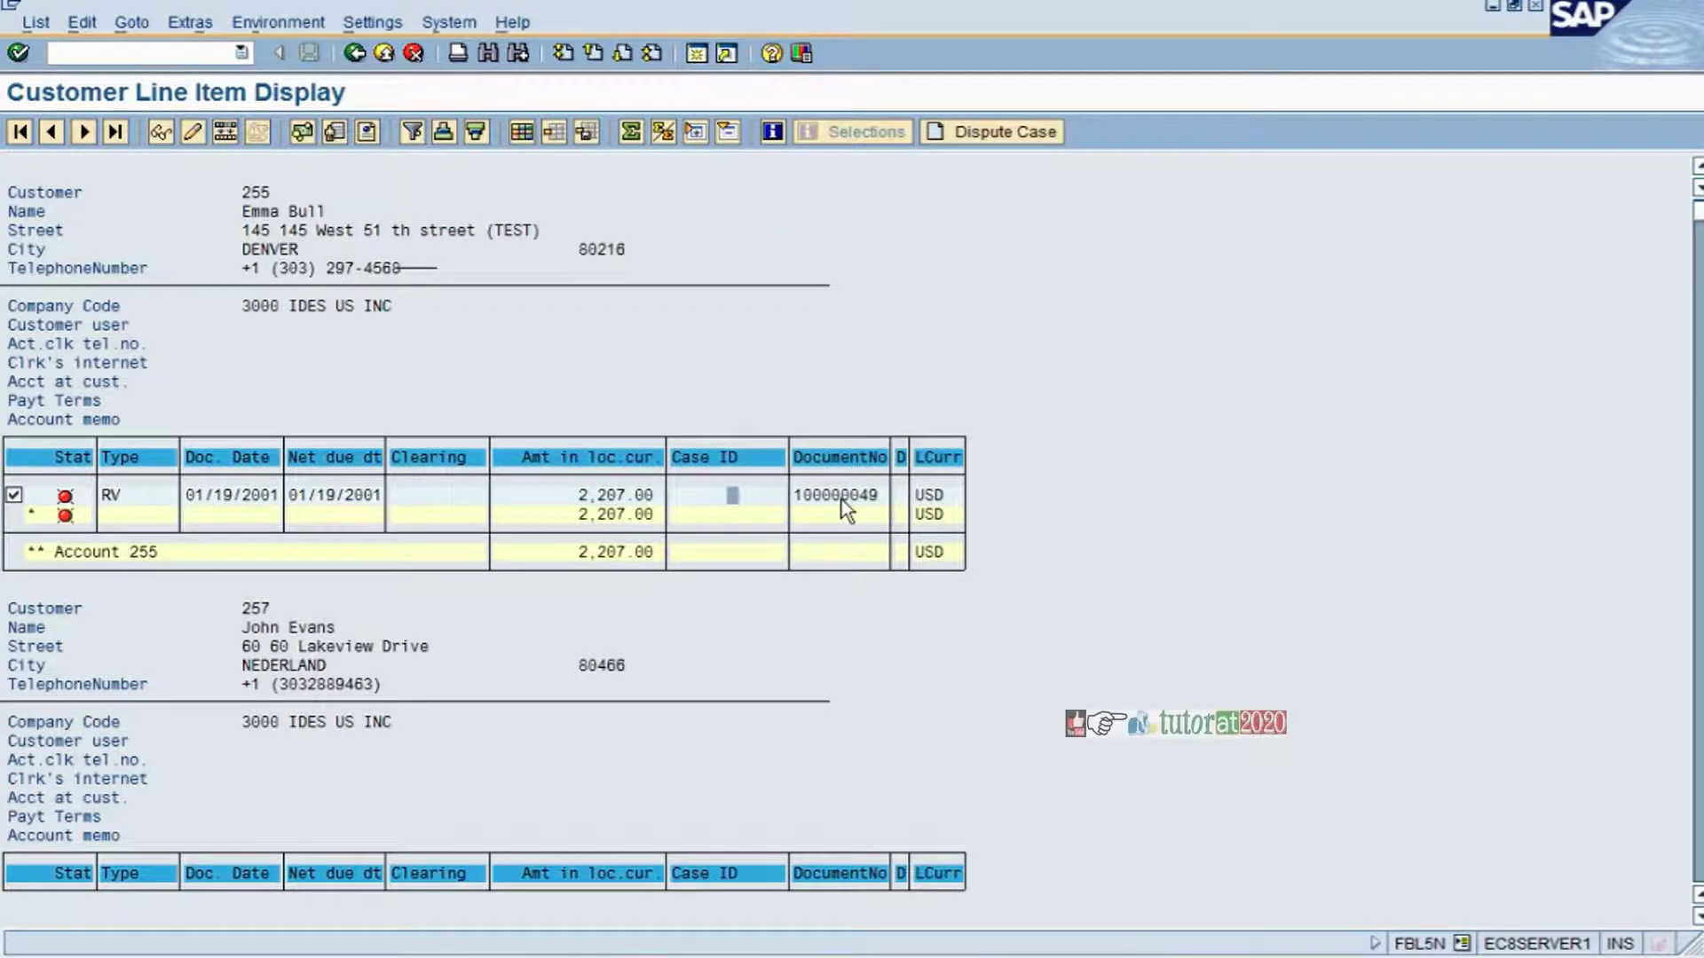
left_click(907, 500)
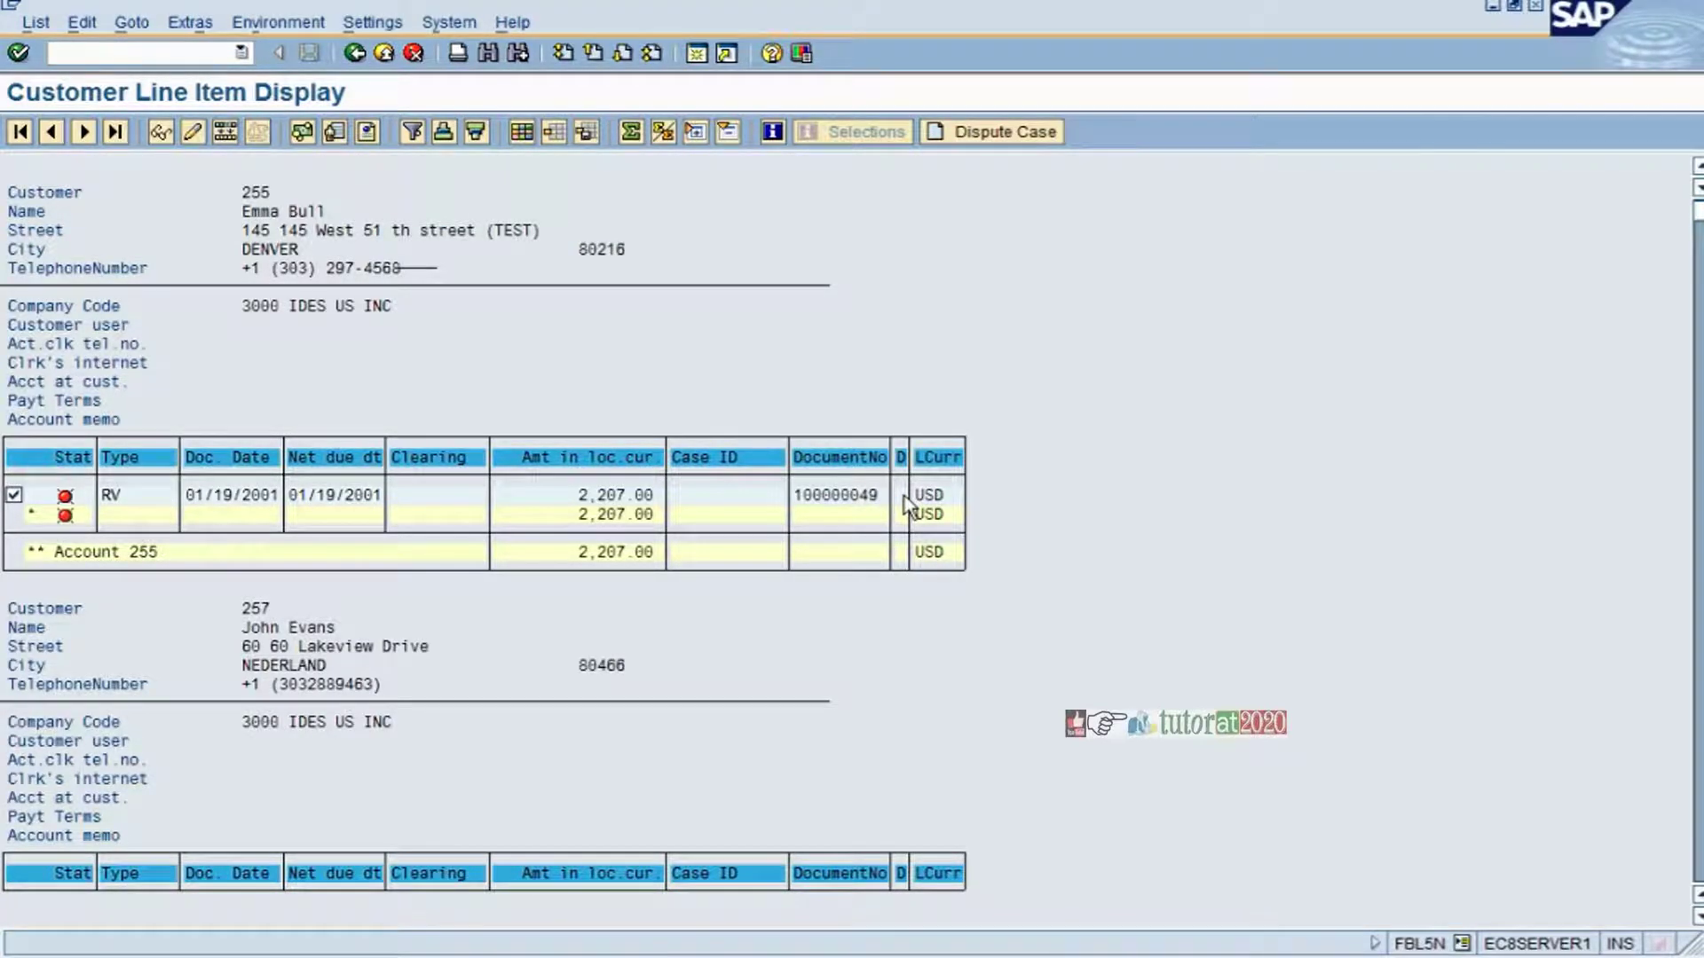
key("F1")
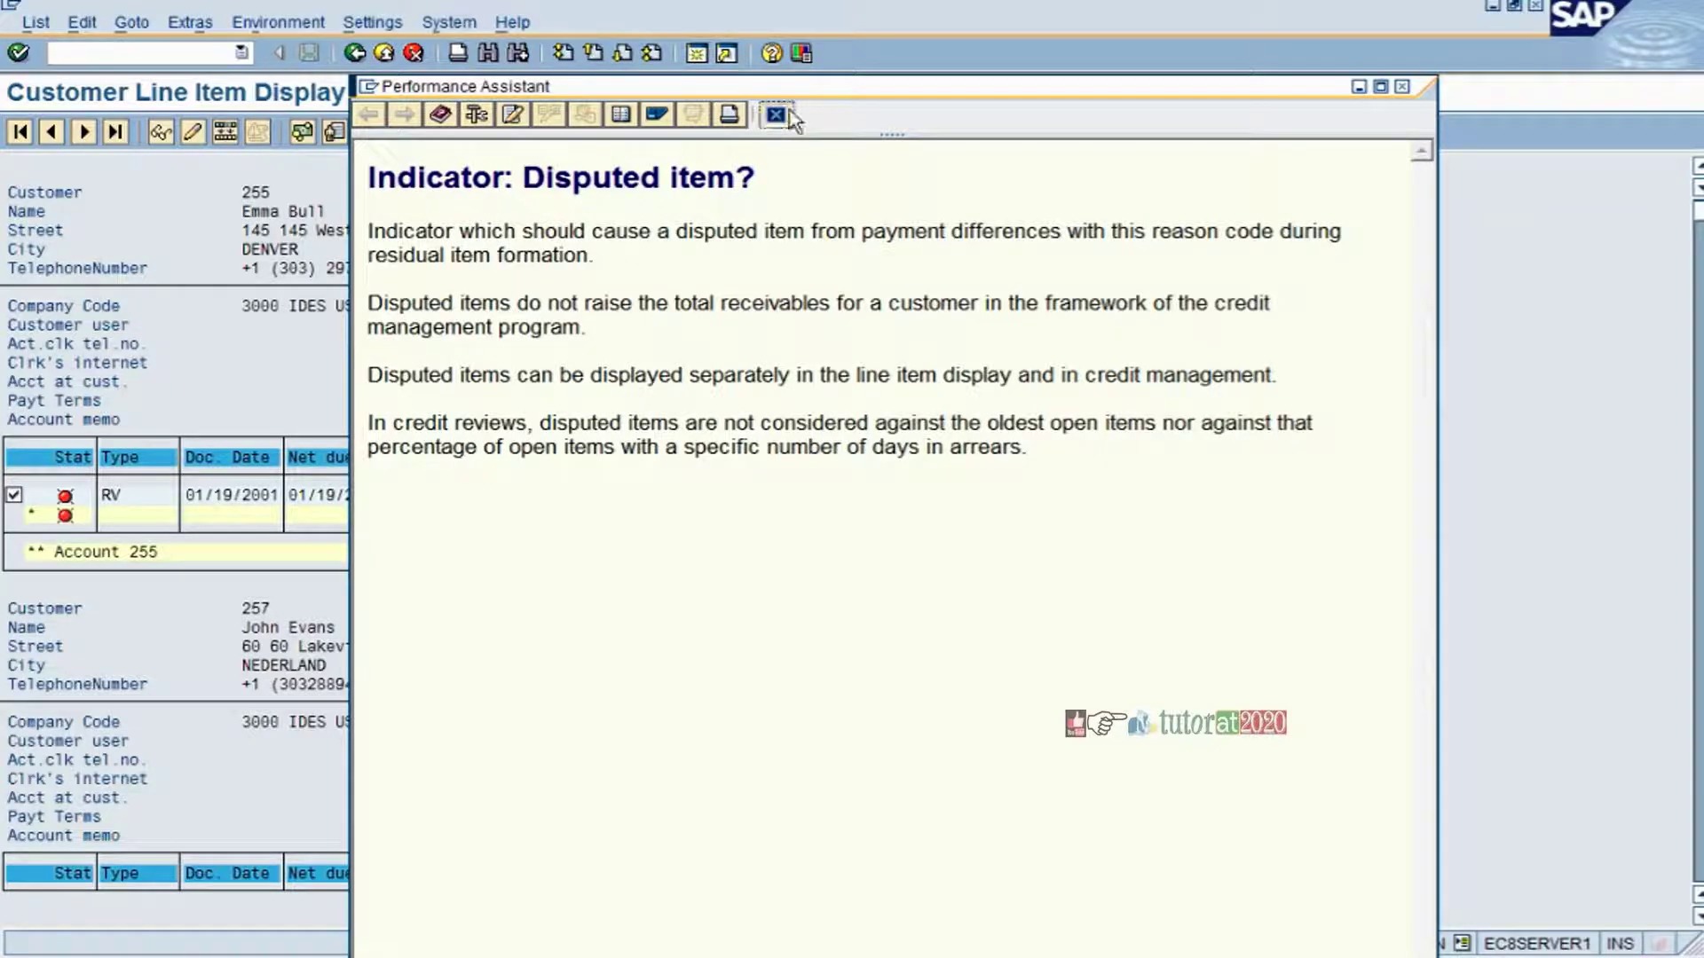
- Close the Performance Assistant help for the Disputed item indicator
left_click(776, 115)
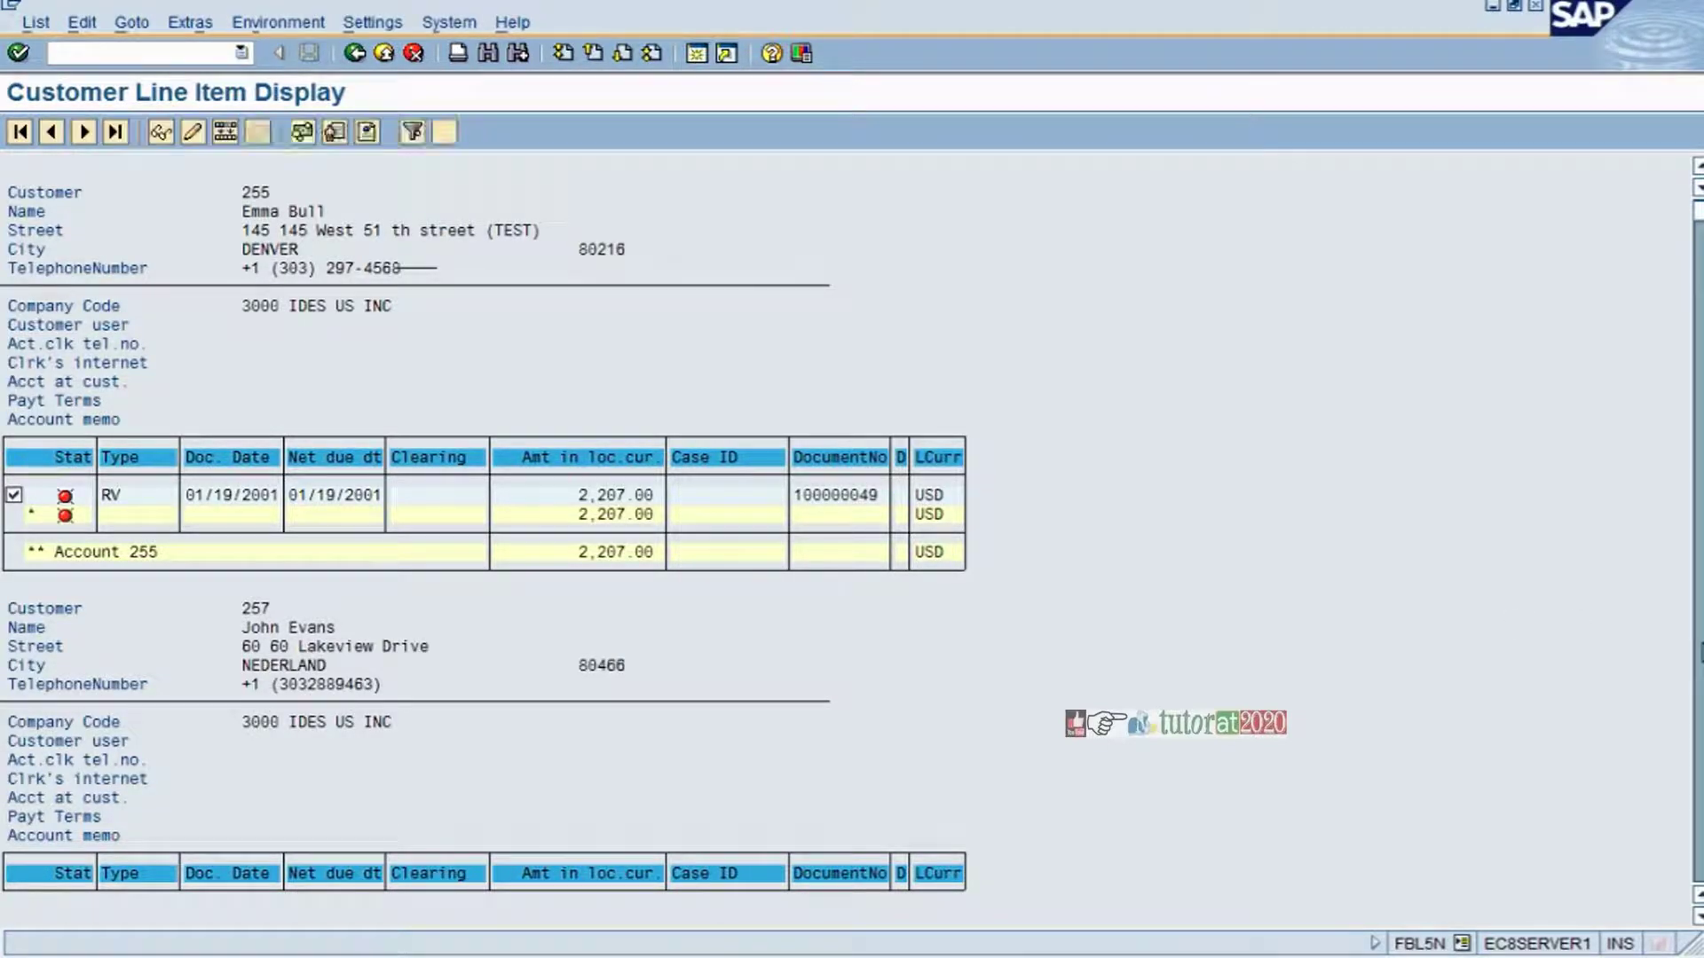
left_click(981, 131)
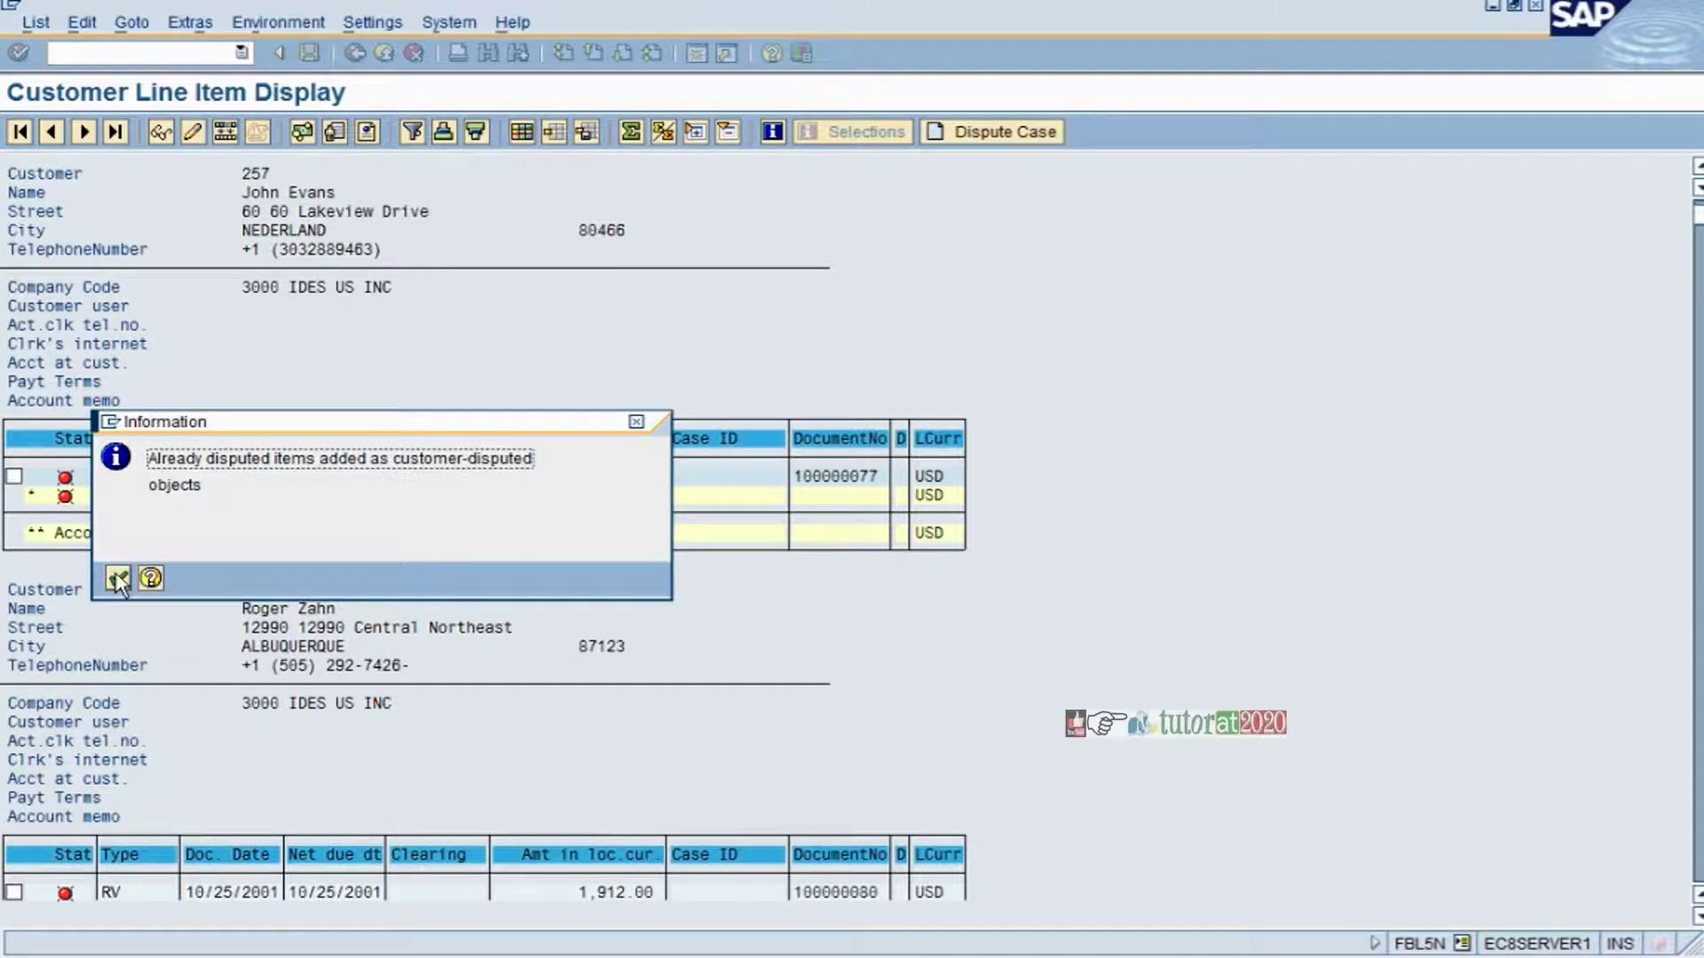
left_click(118, 579)
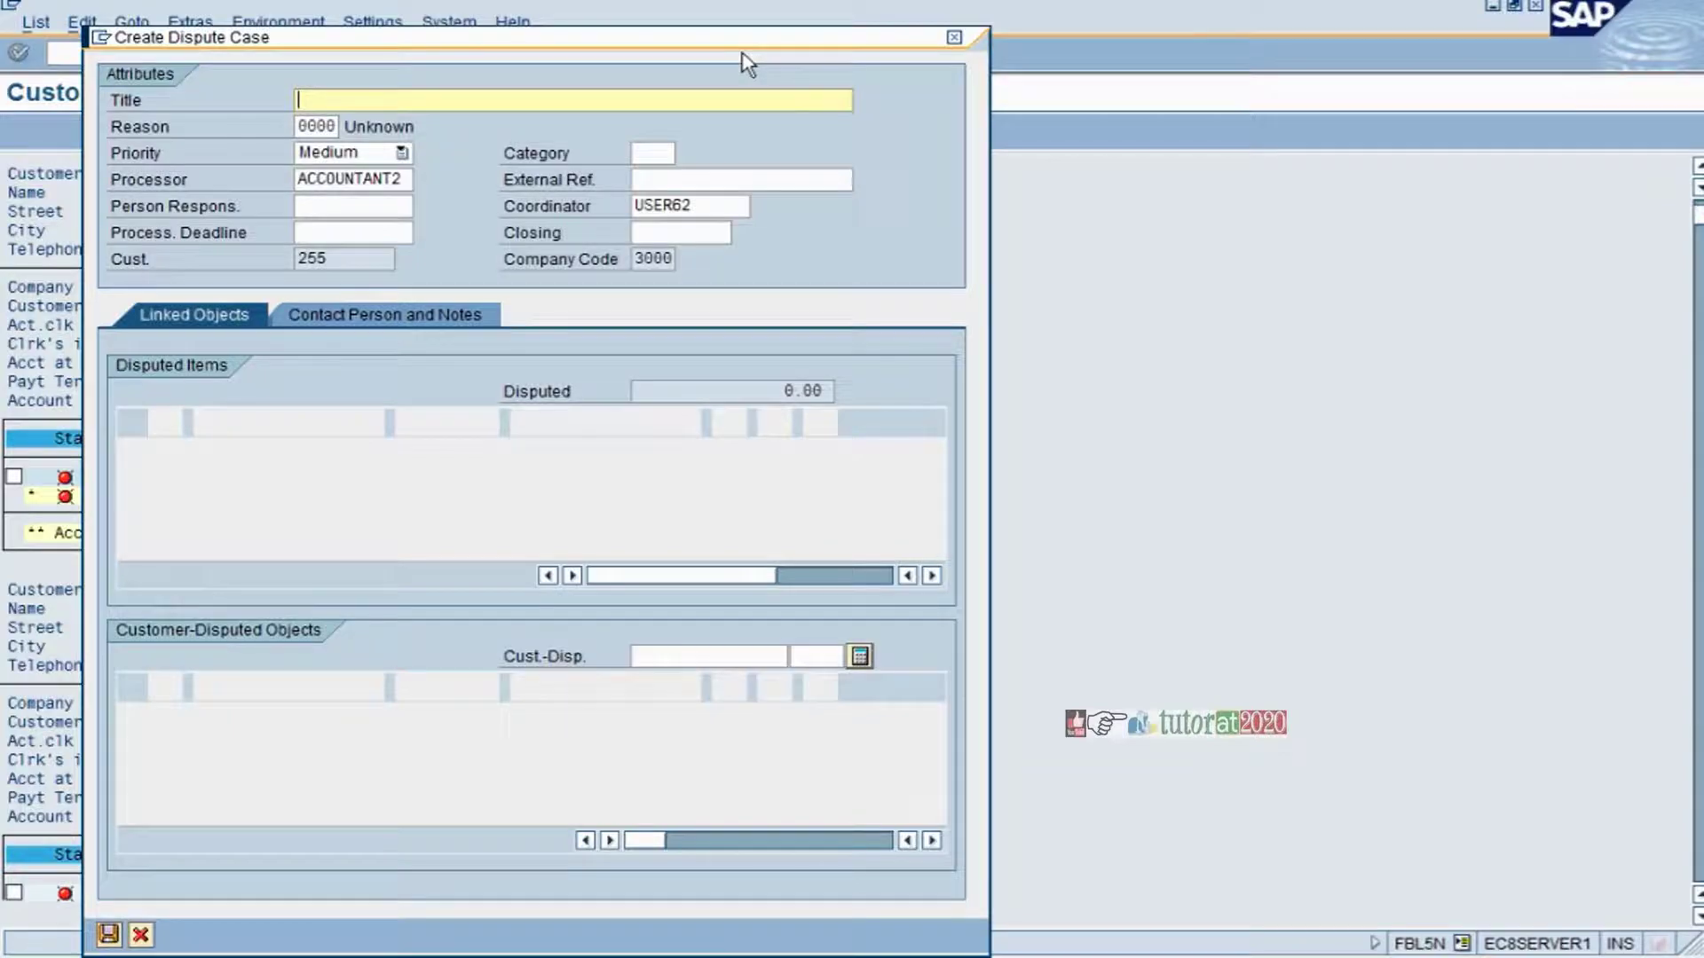
key("Escape")
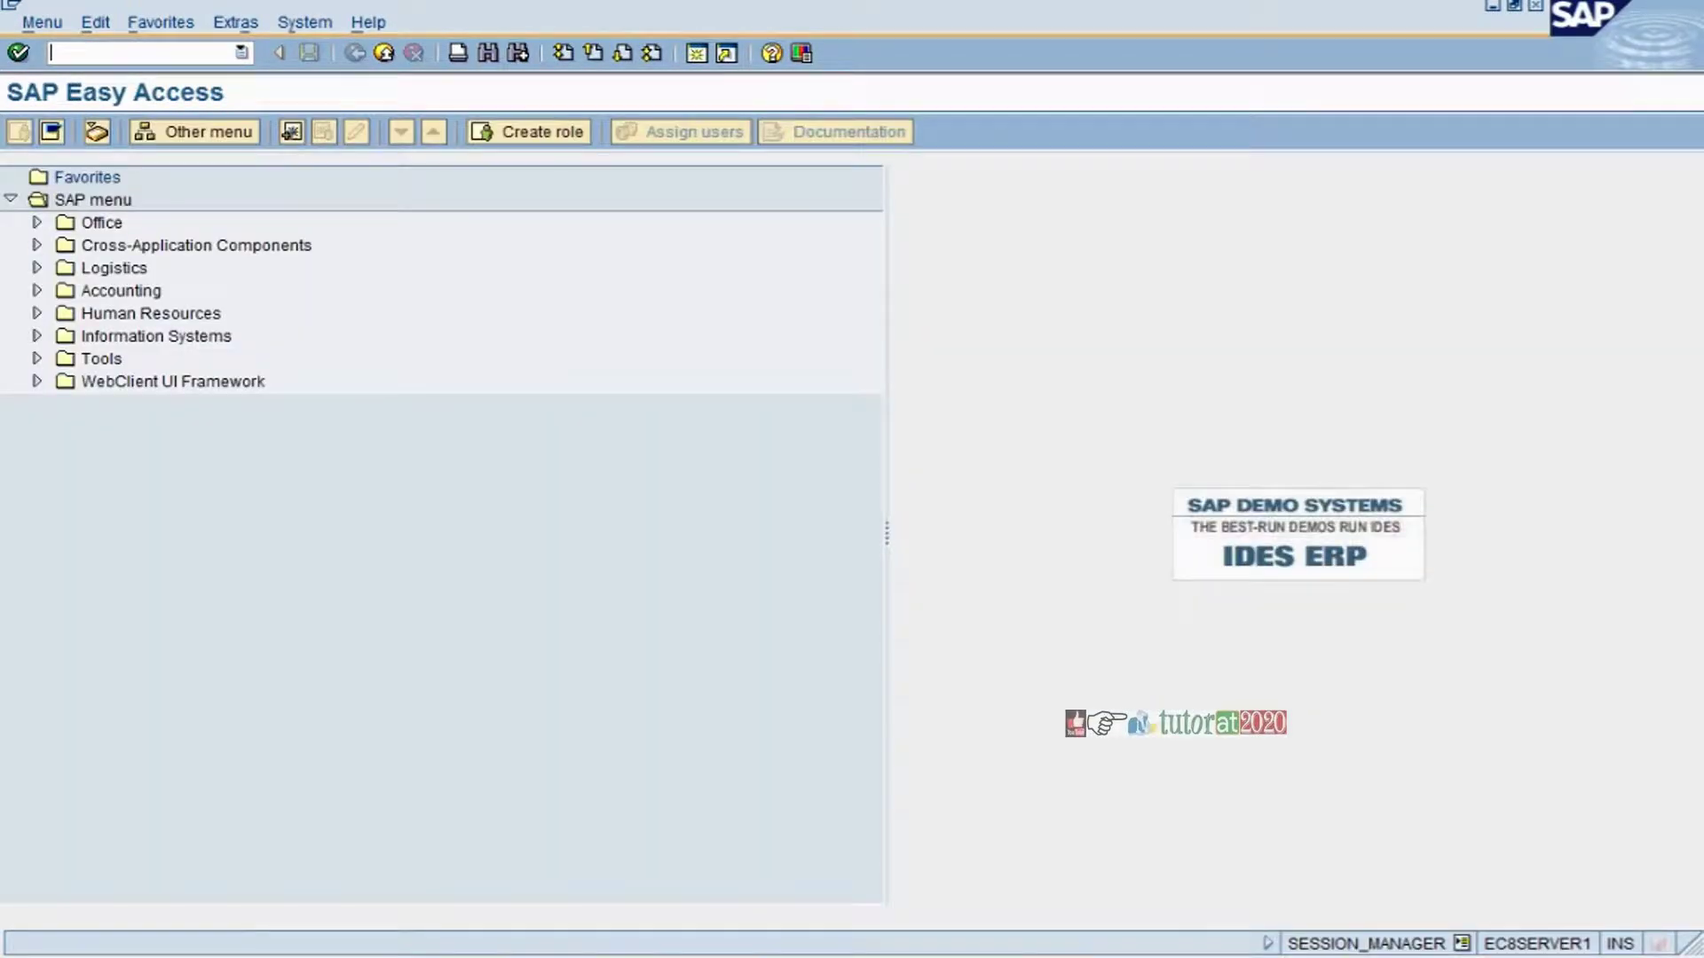
- Launch dispute case processing from Accounting > Financial Supply Chain Management > Dispute Management
left_click(37, 290)
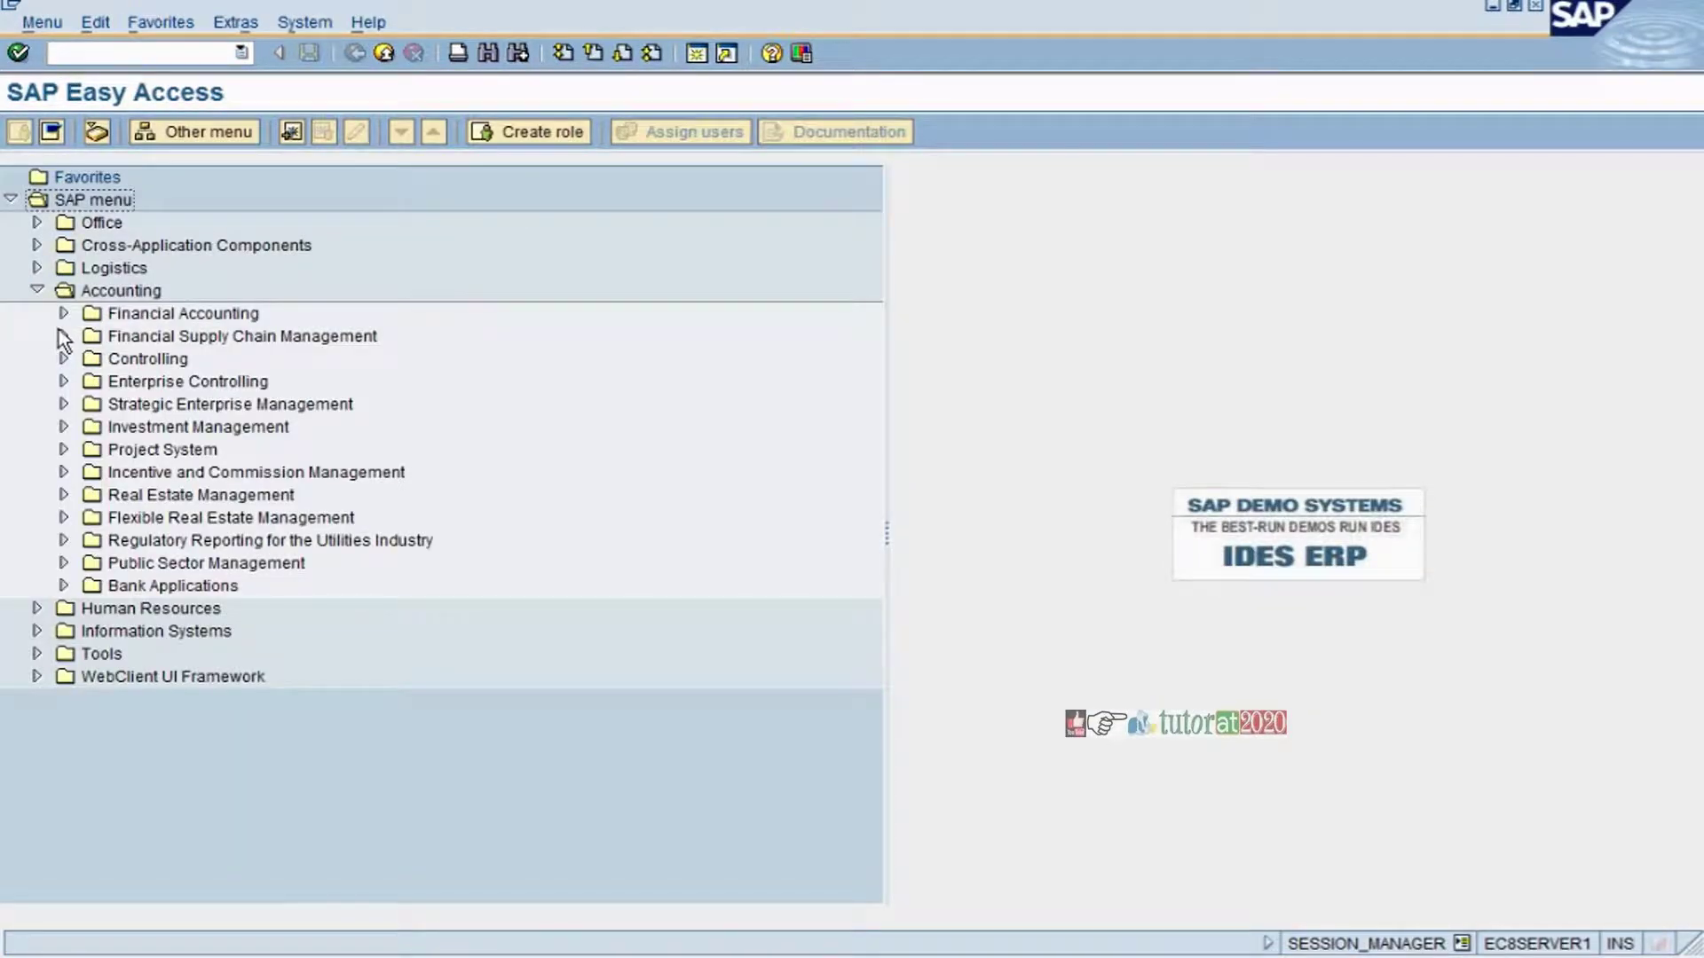
left_click(63, 336)
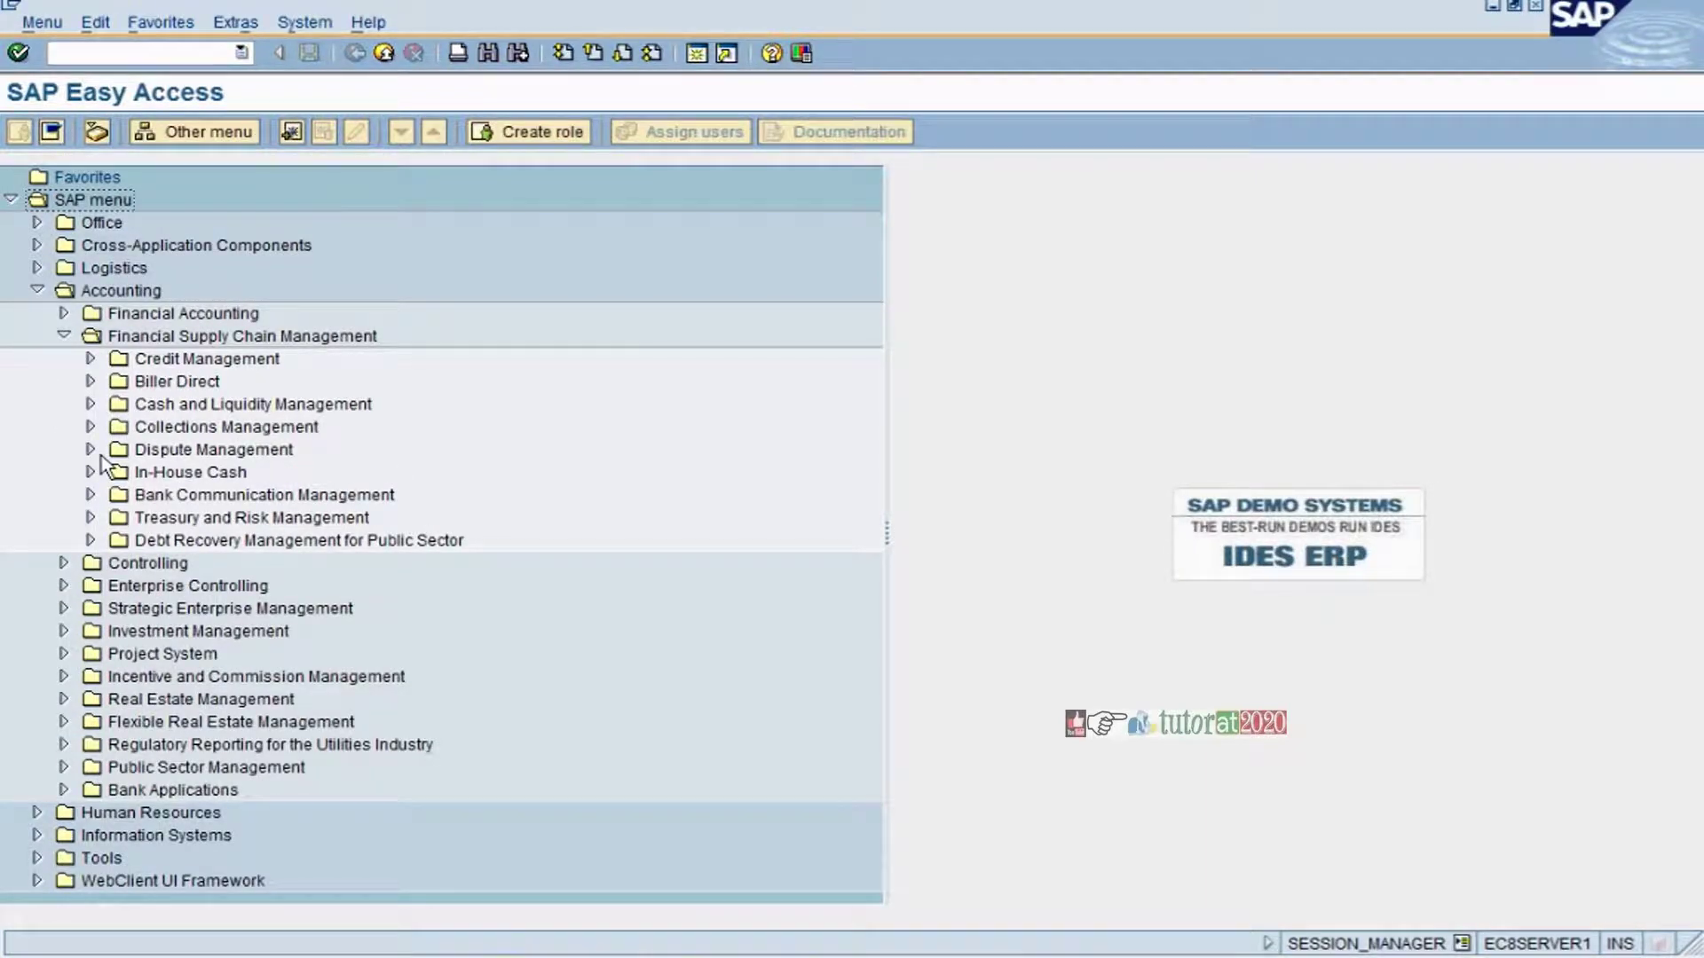
left_click(92, 451)
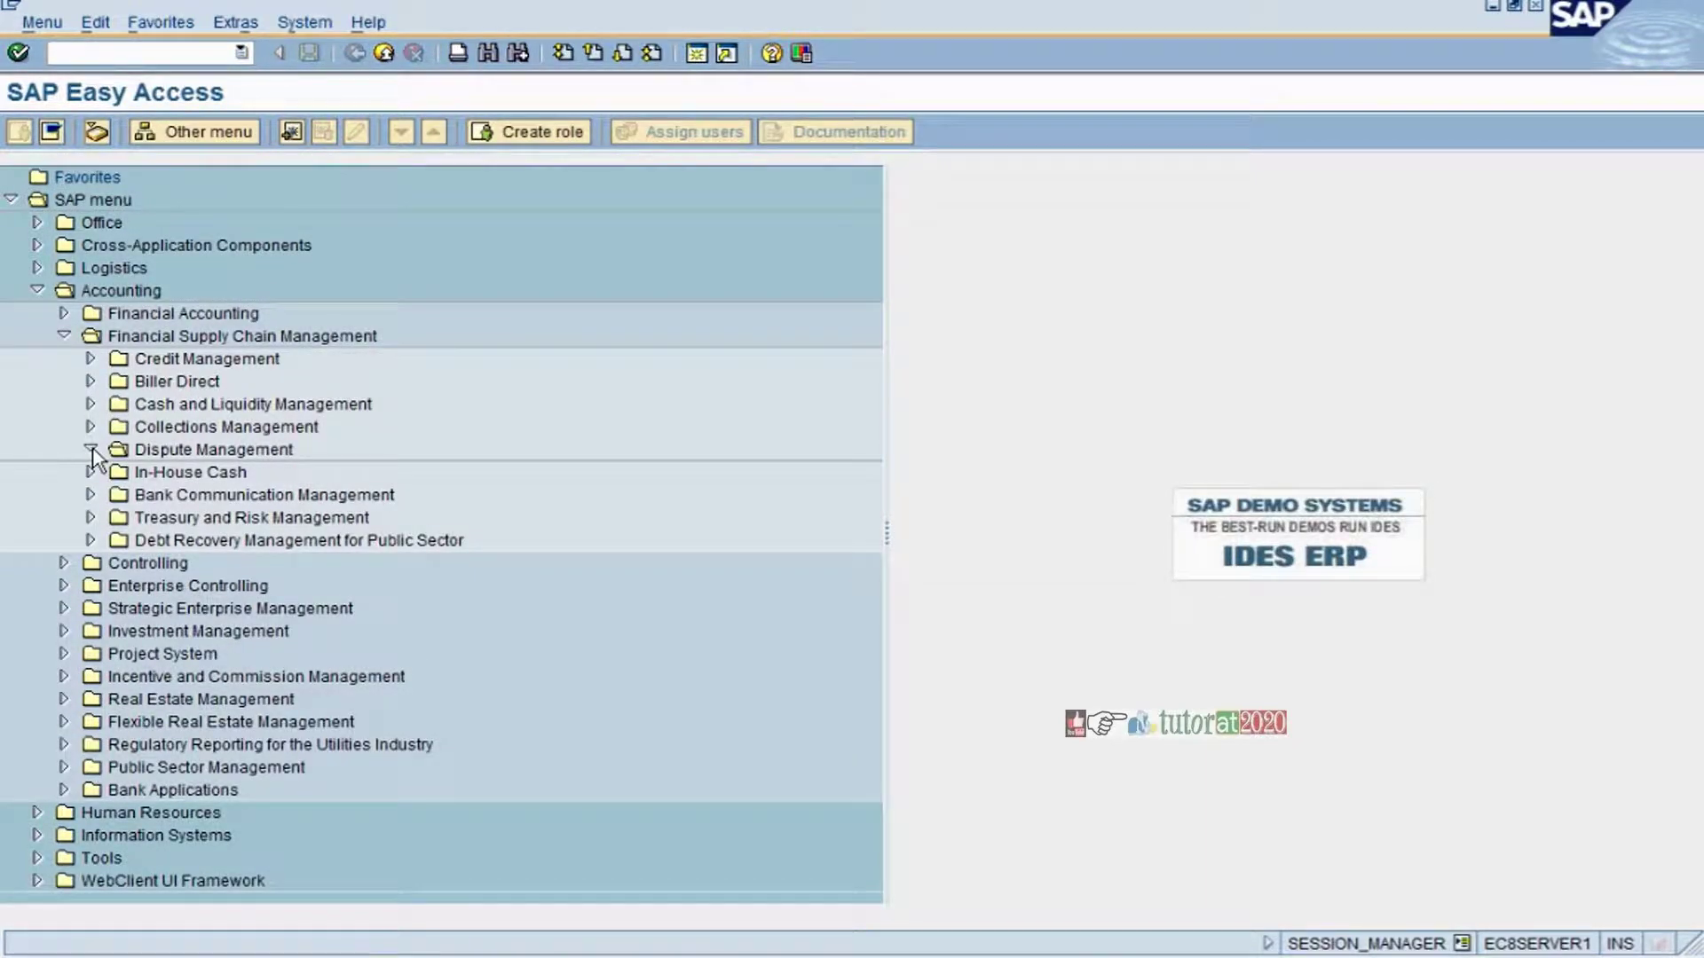
double_click(459, 478)
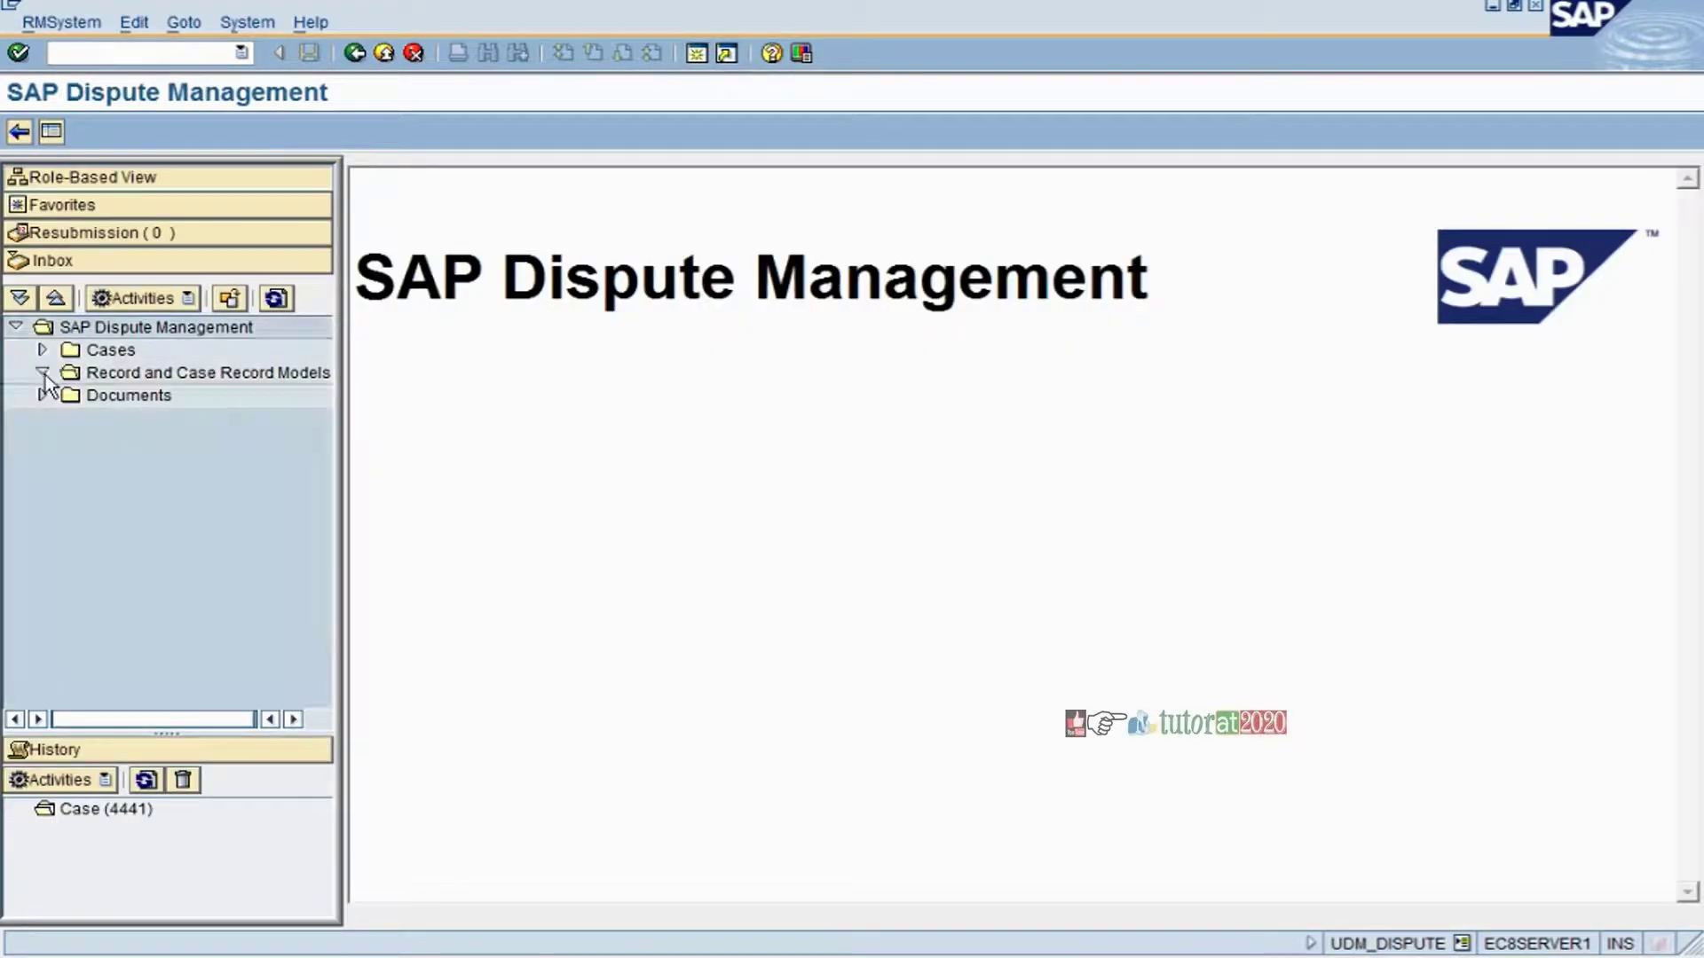
- Search the dispute cases, then open case 4441 from the recent history list
left_click(42, 372)
left_click(41, 350)
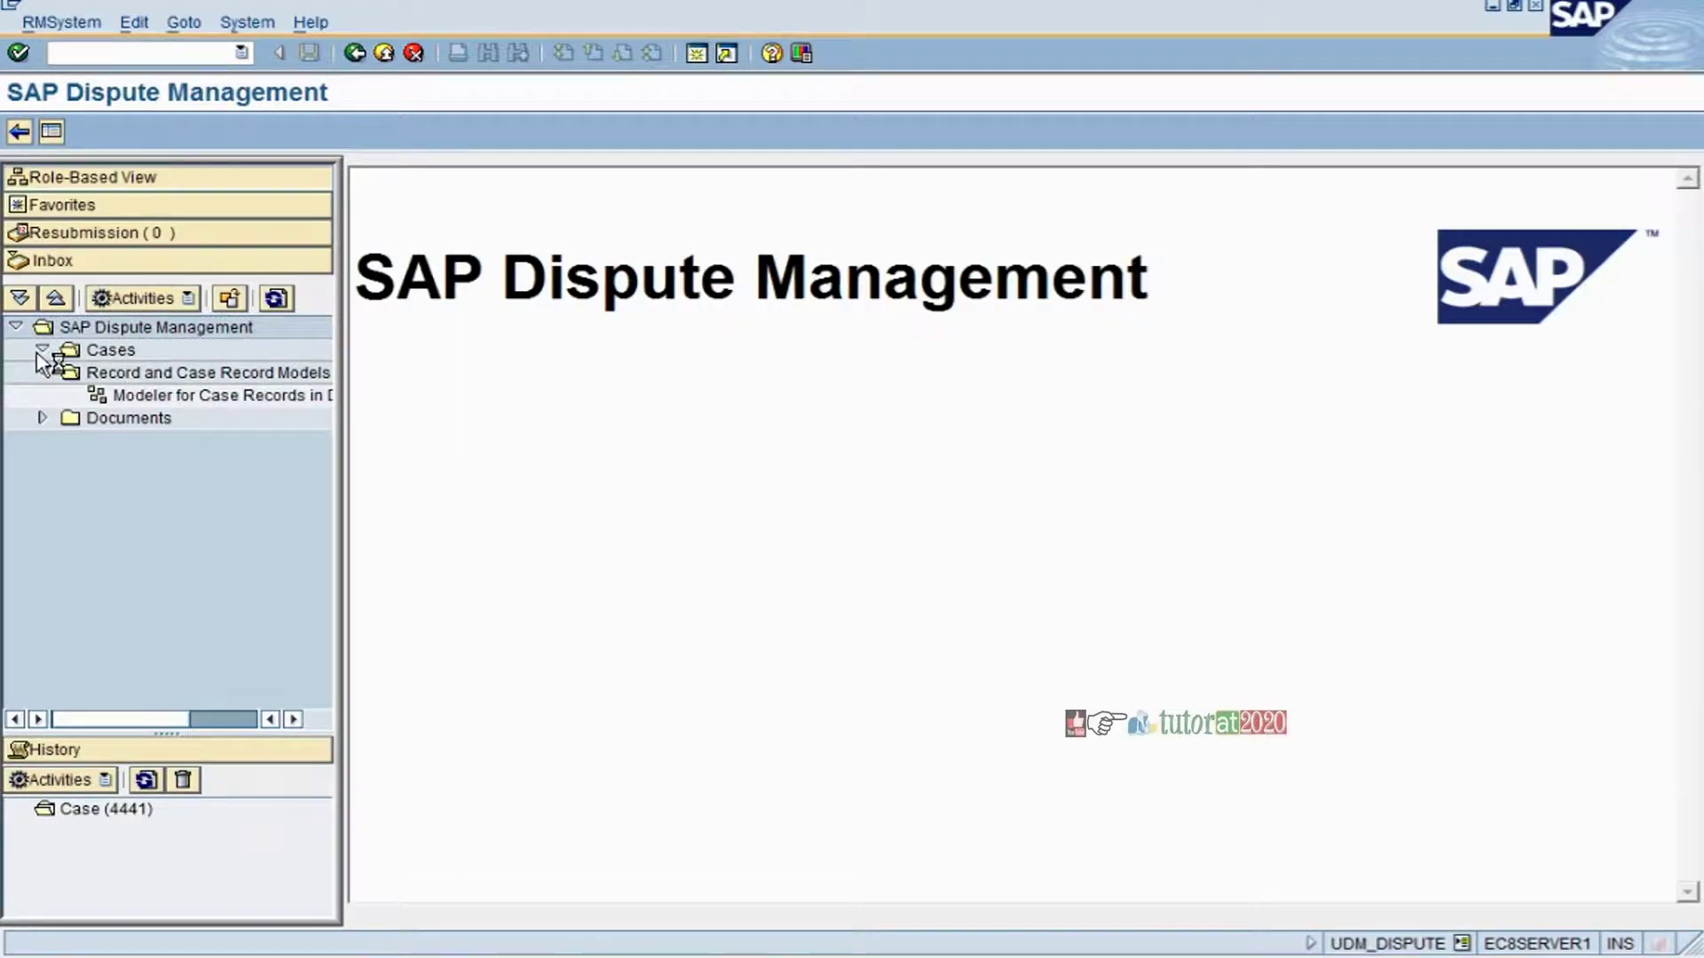
left_click(156, 400)
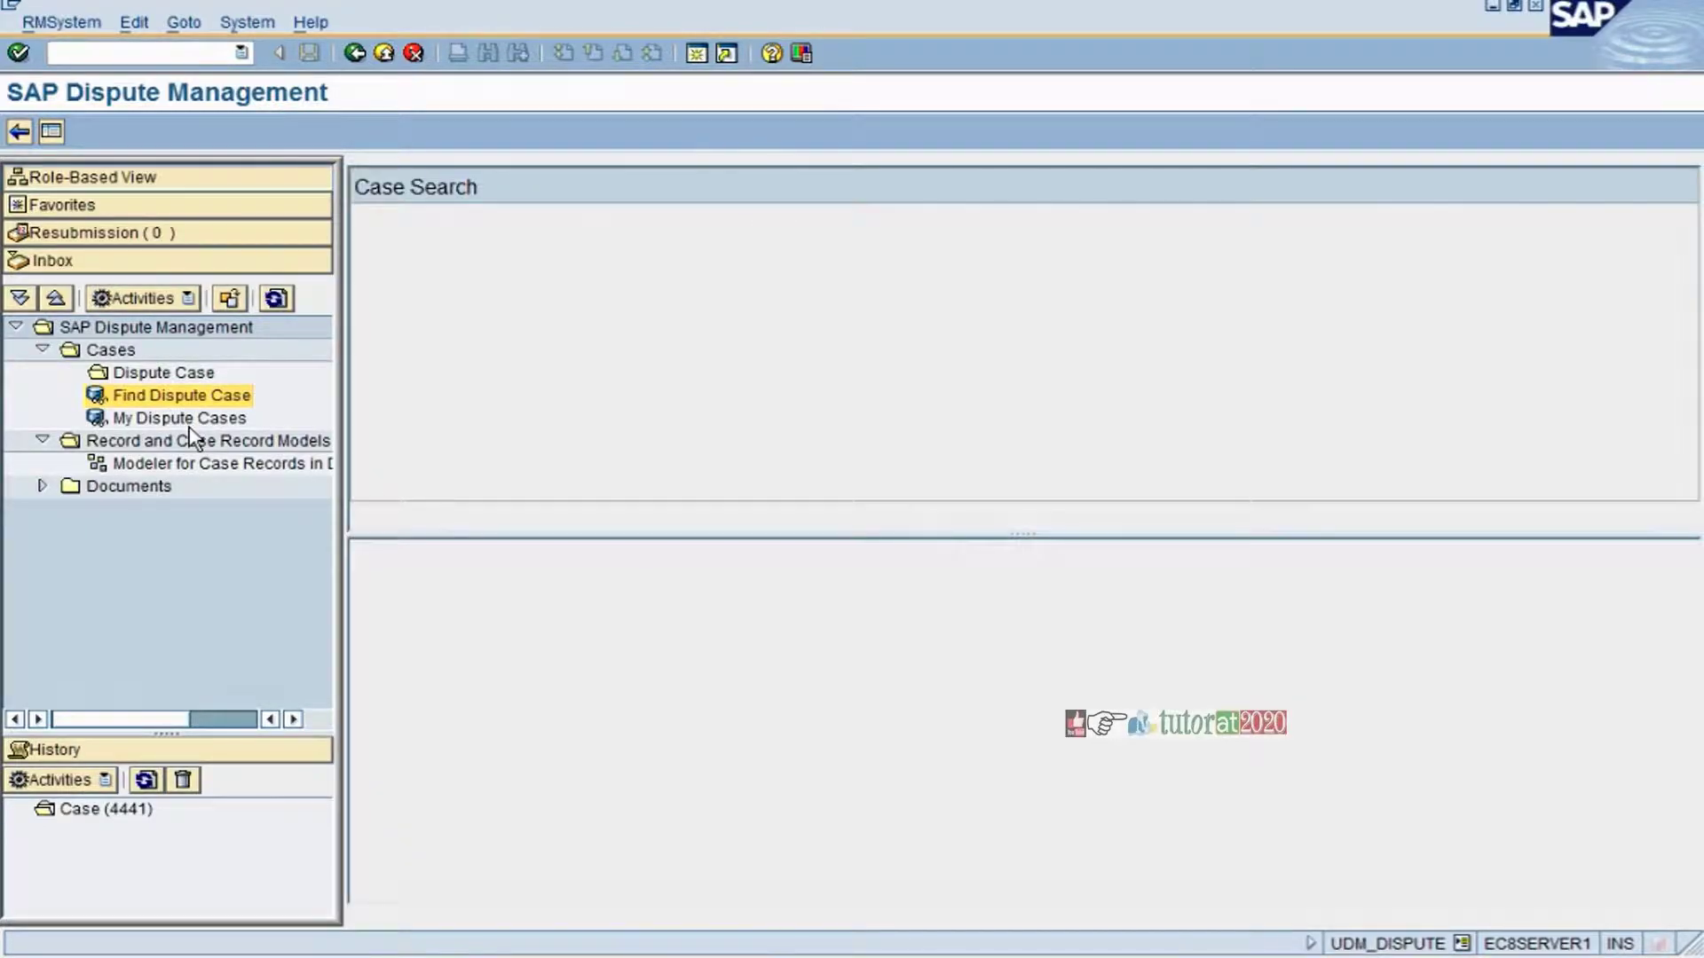
left_click(396, 517)
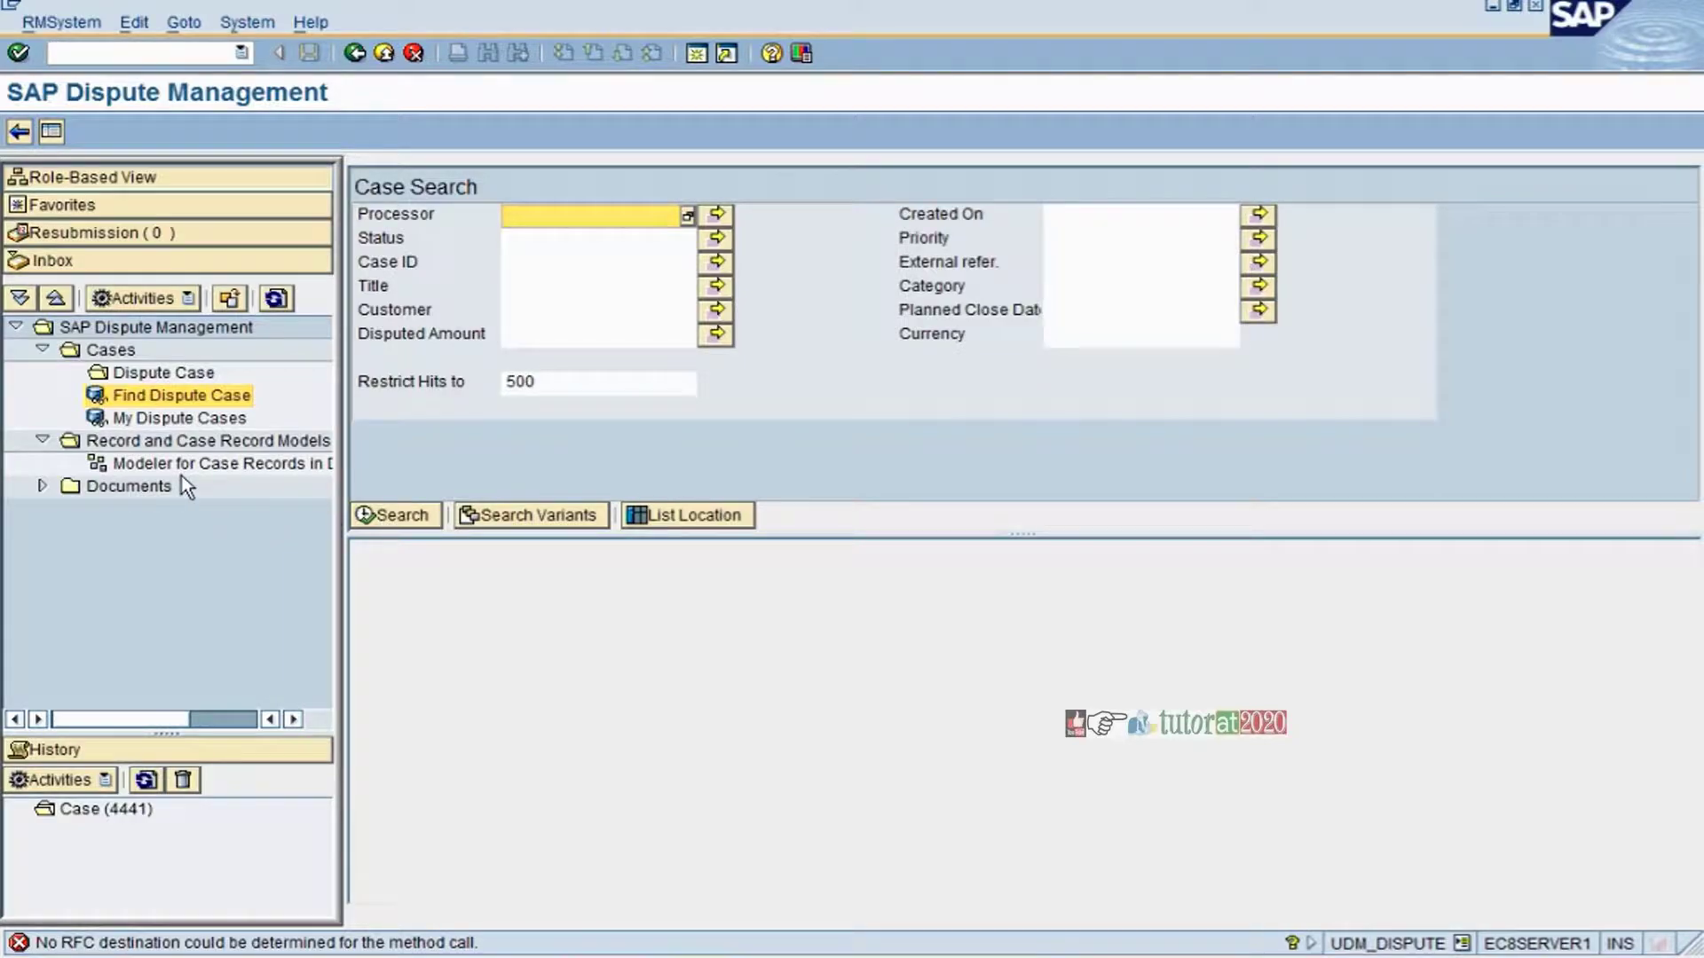
left_click(180, 418)
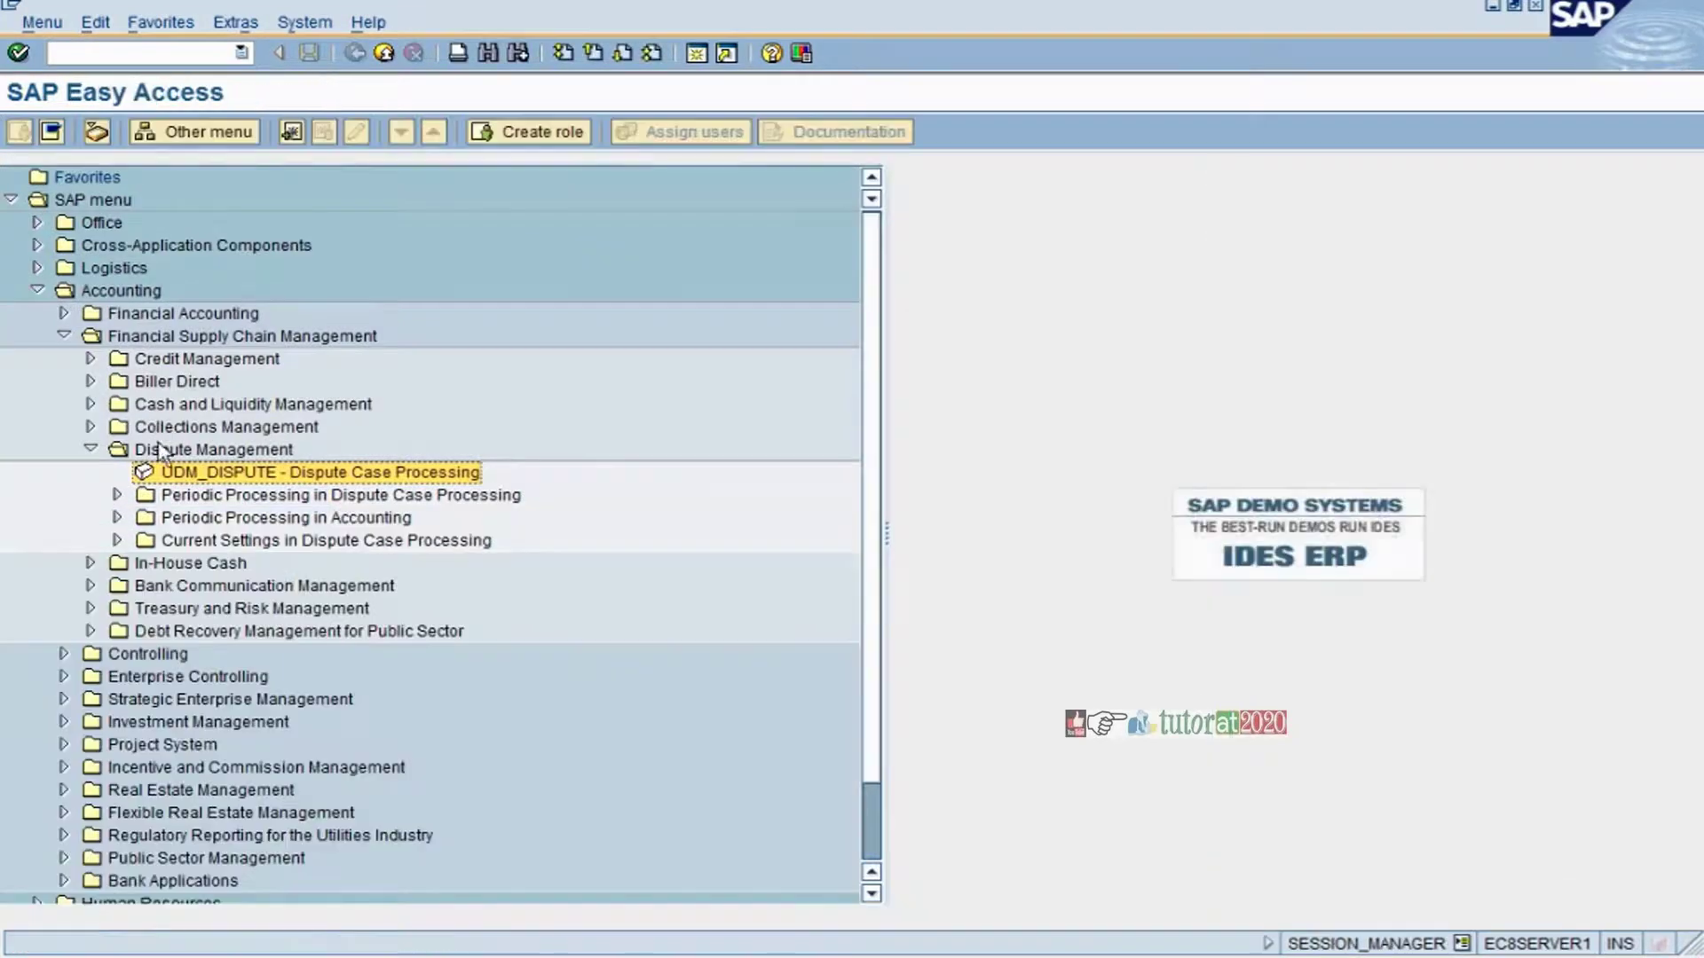
double_click(185, 477)
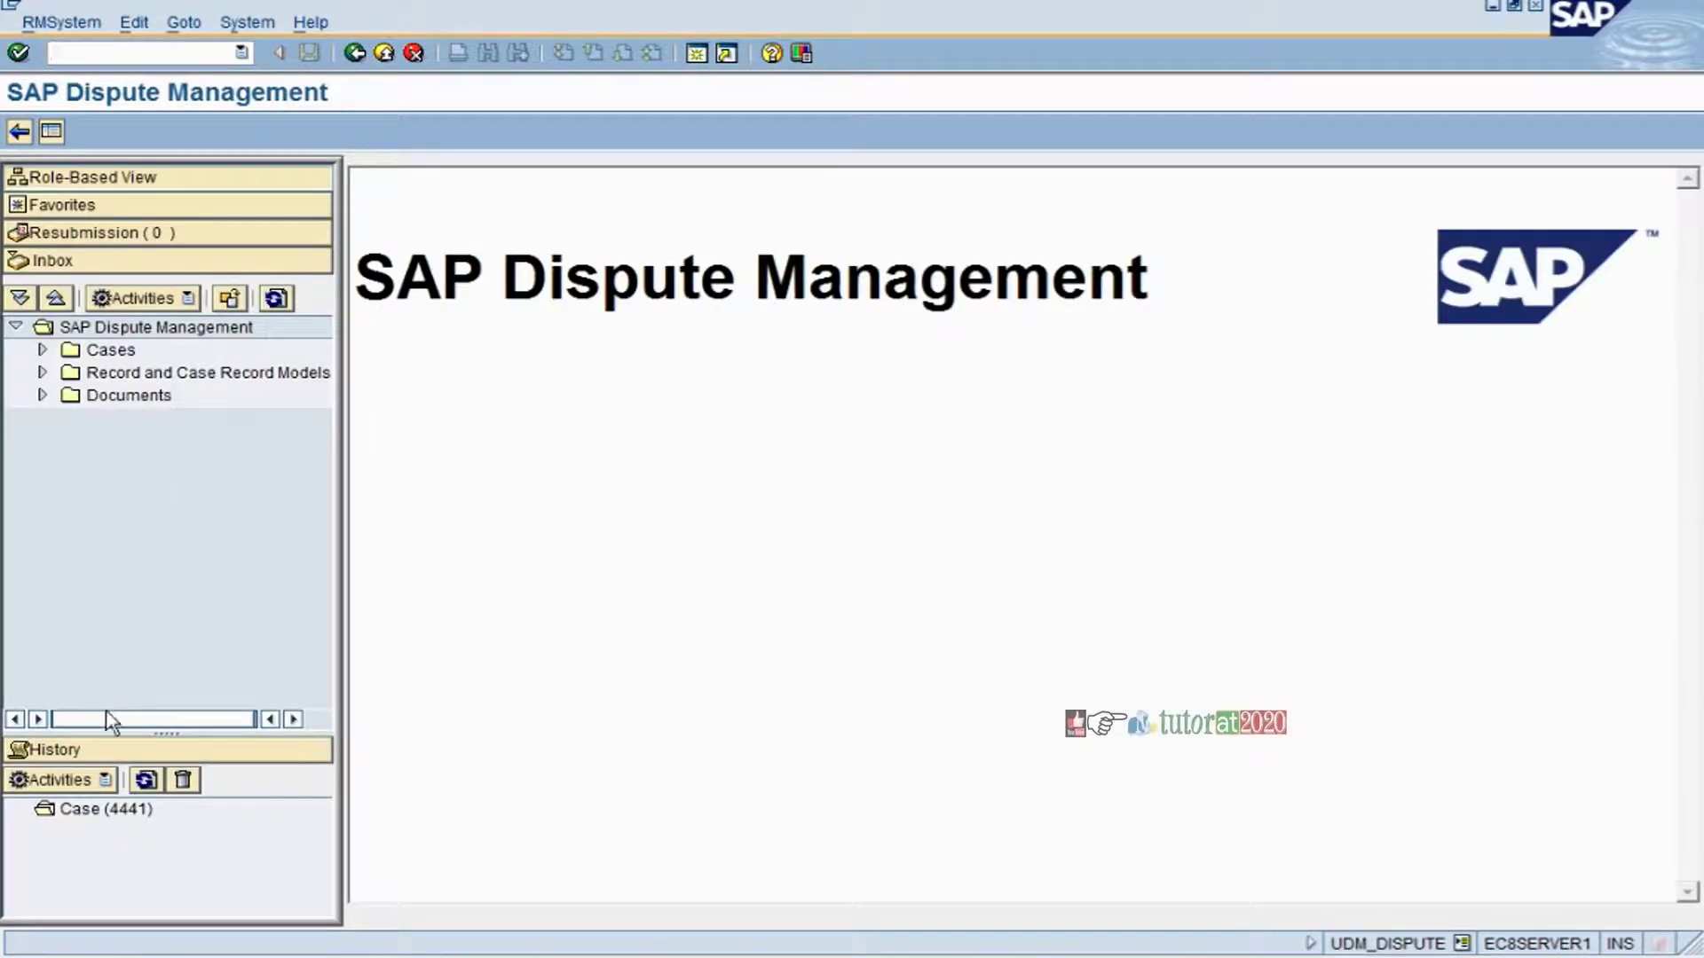
double_click(93, 810)
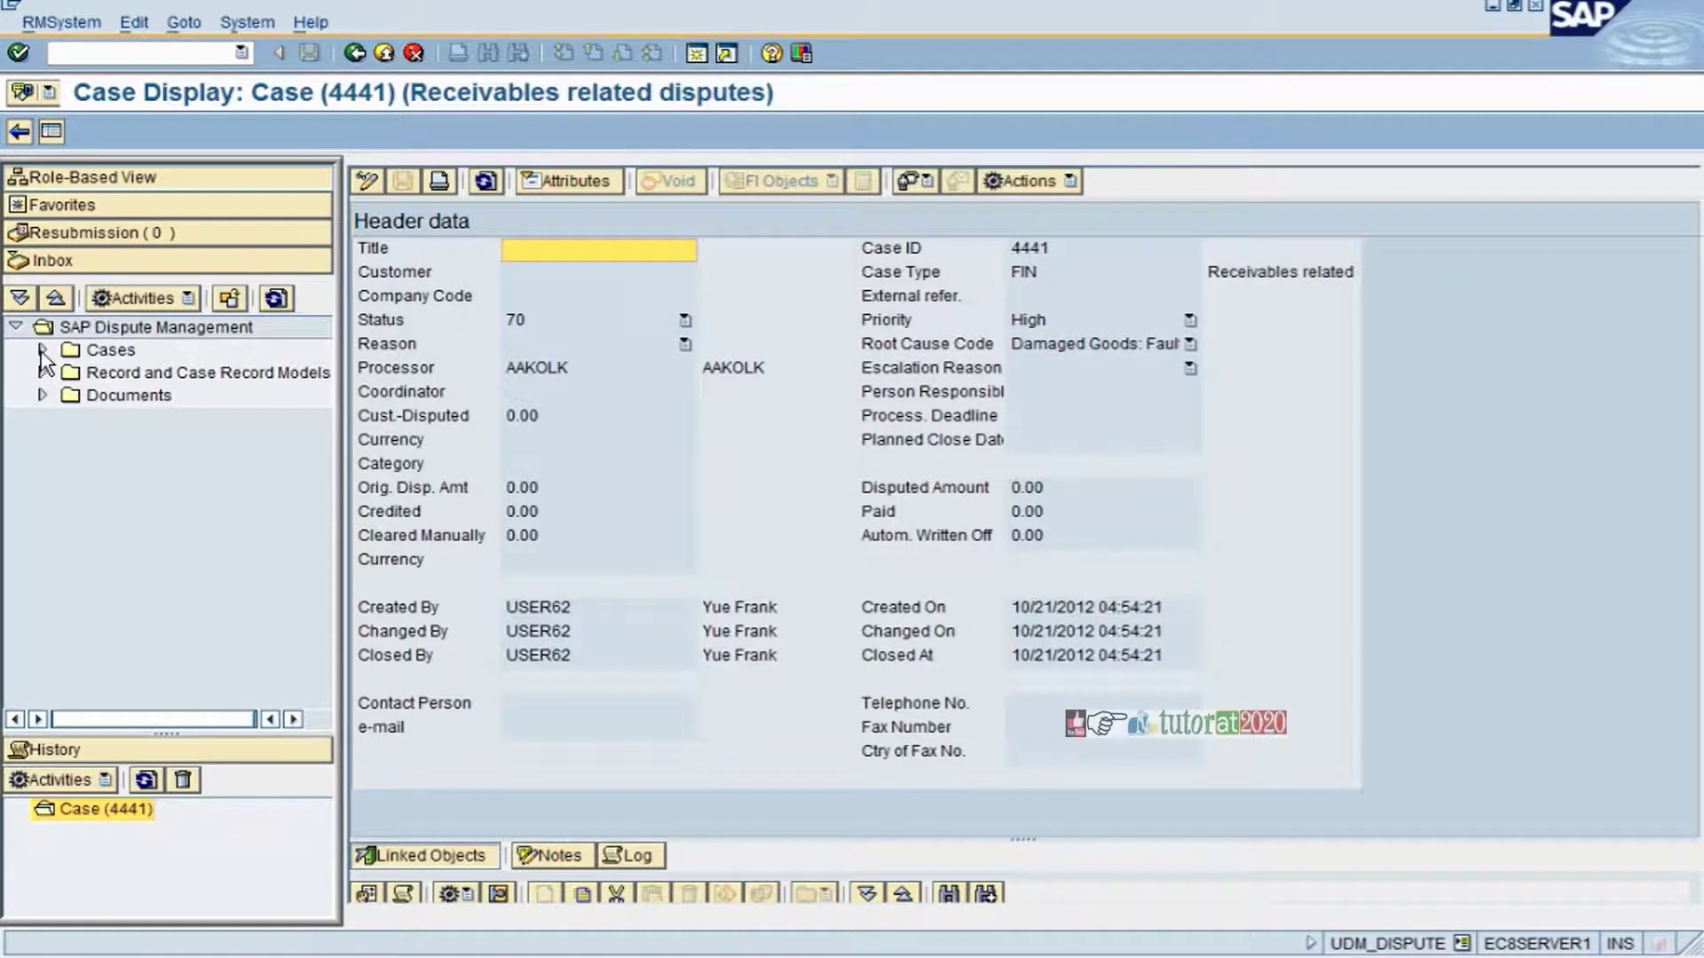
- Leave the Cases folder collapsed and return to the Customer Line Item Display window
left_click(42, 350)
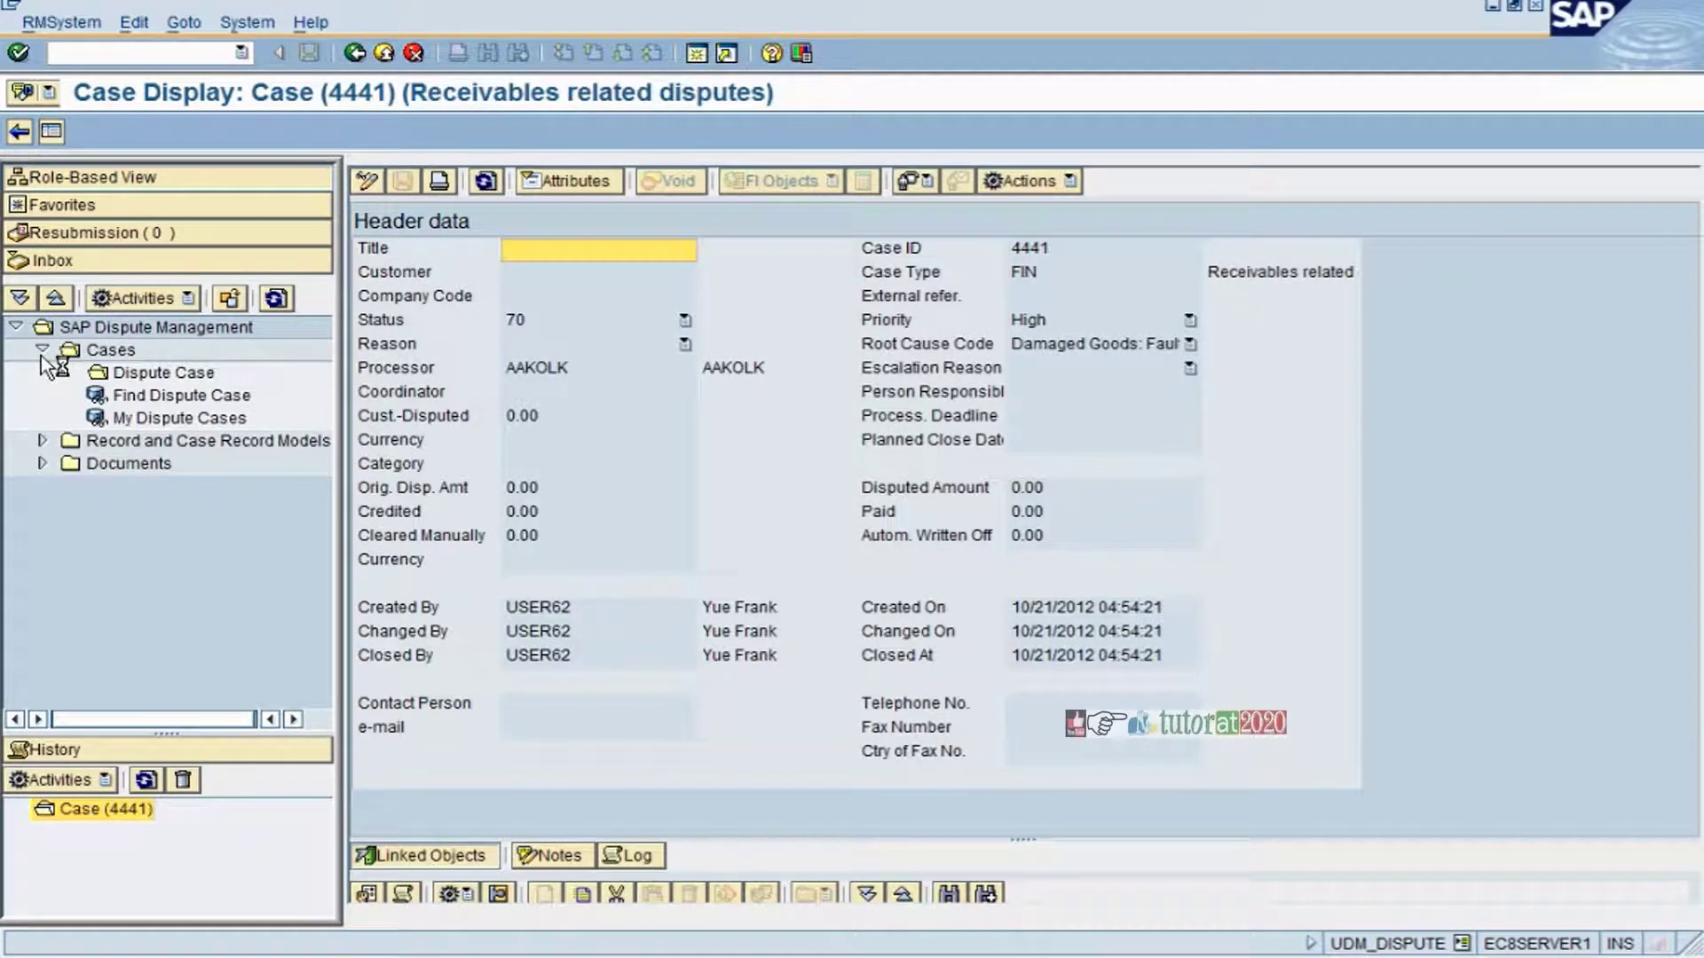
left_click(42, 350)
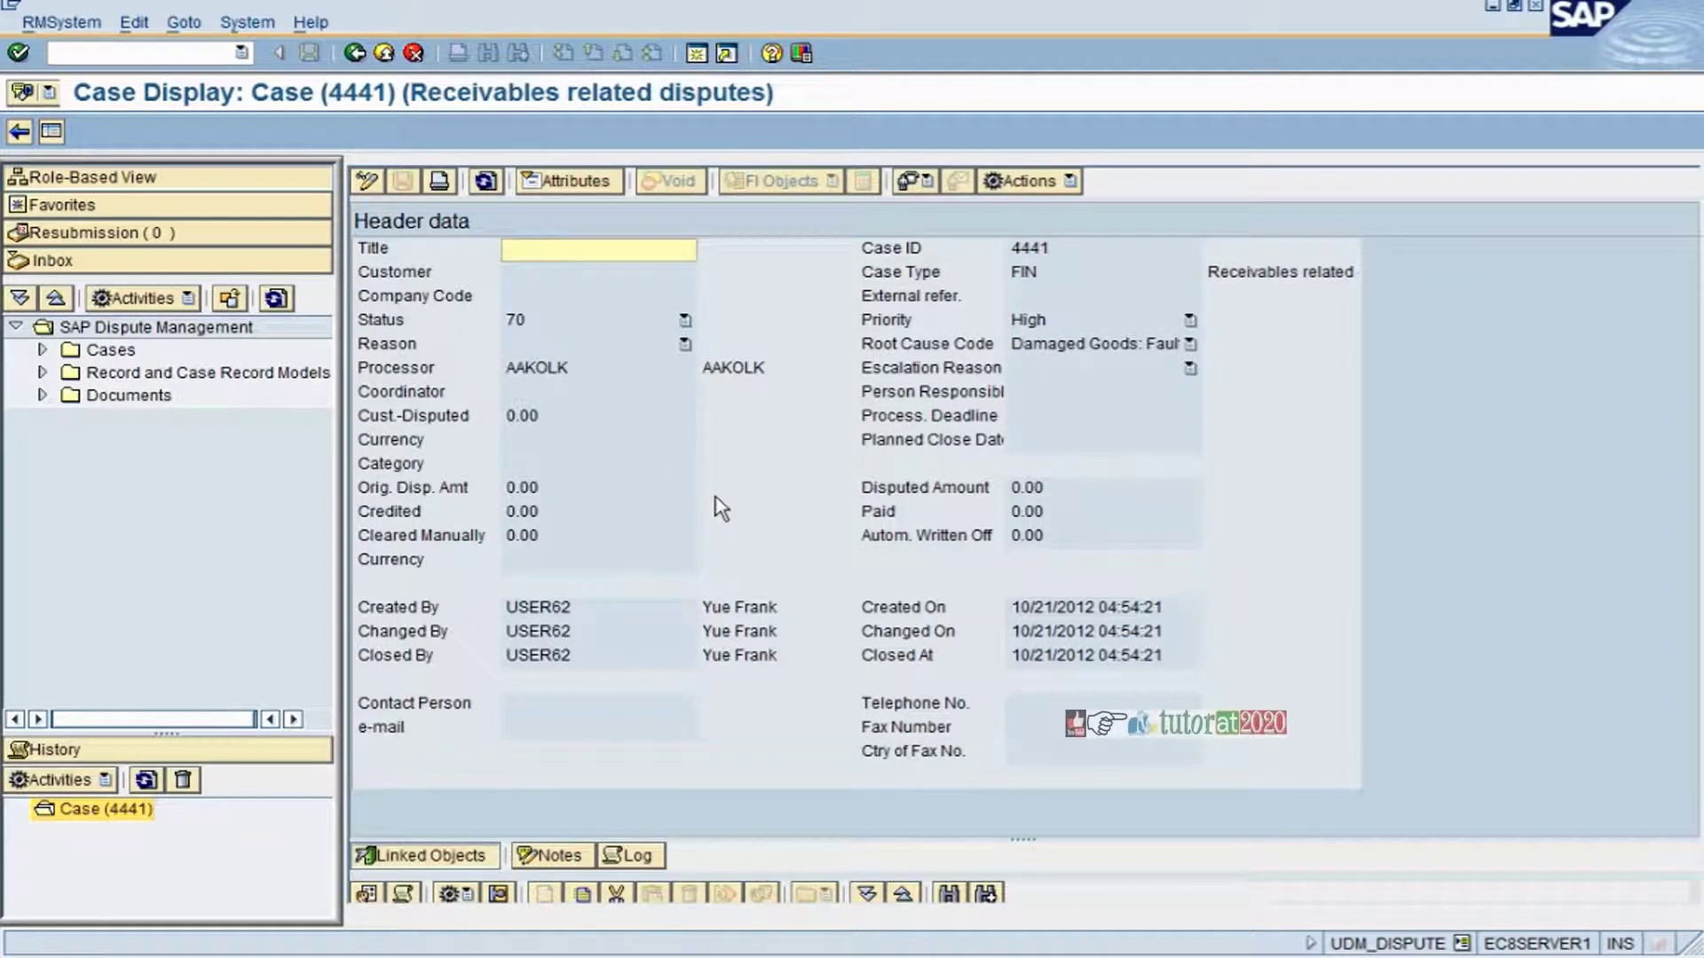
key("alt+Tab")
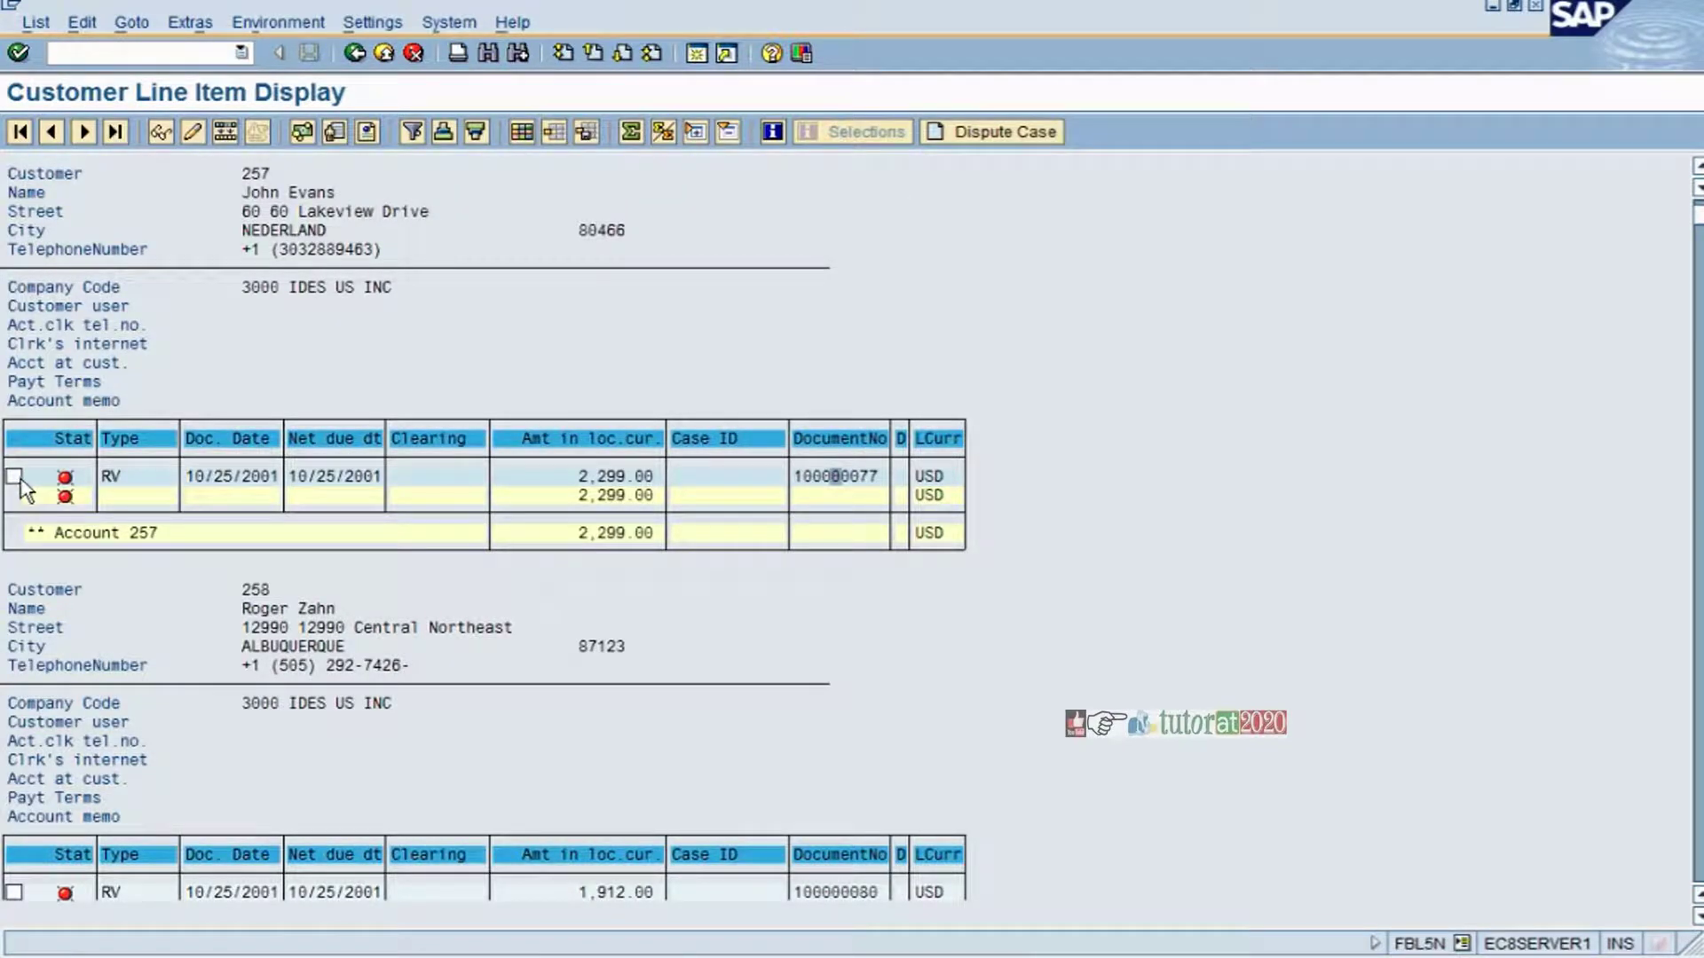
- Start a dispute case on customer 257's 2,299.00 item with account 255 as partner
left_click(14, 475)
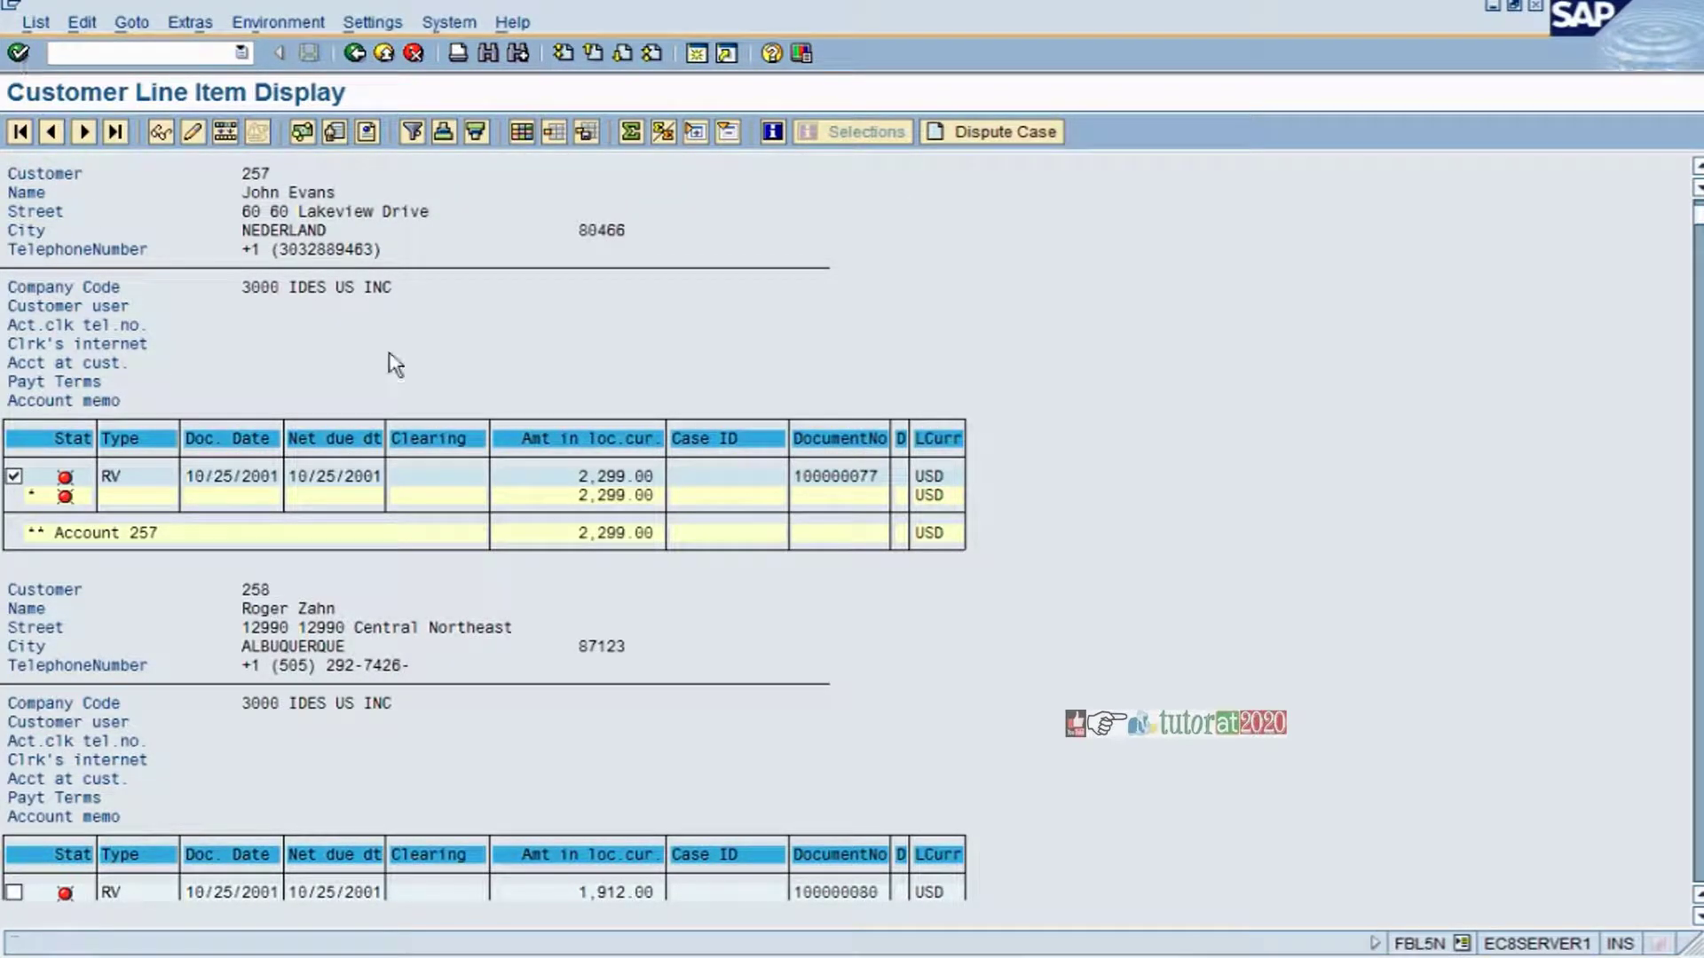
left_click(976, 131)
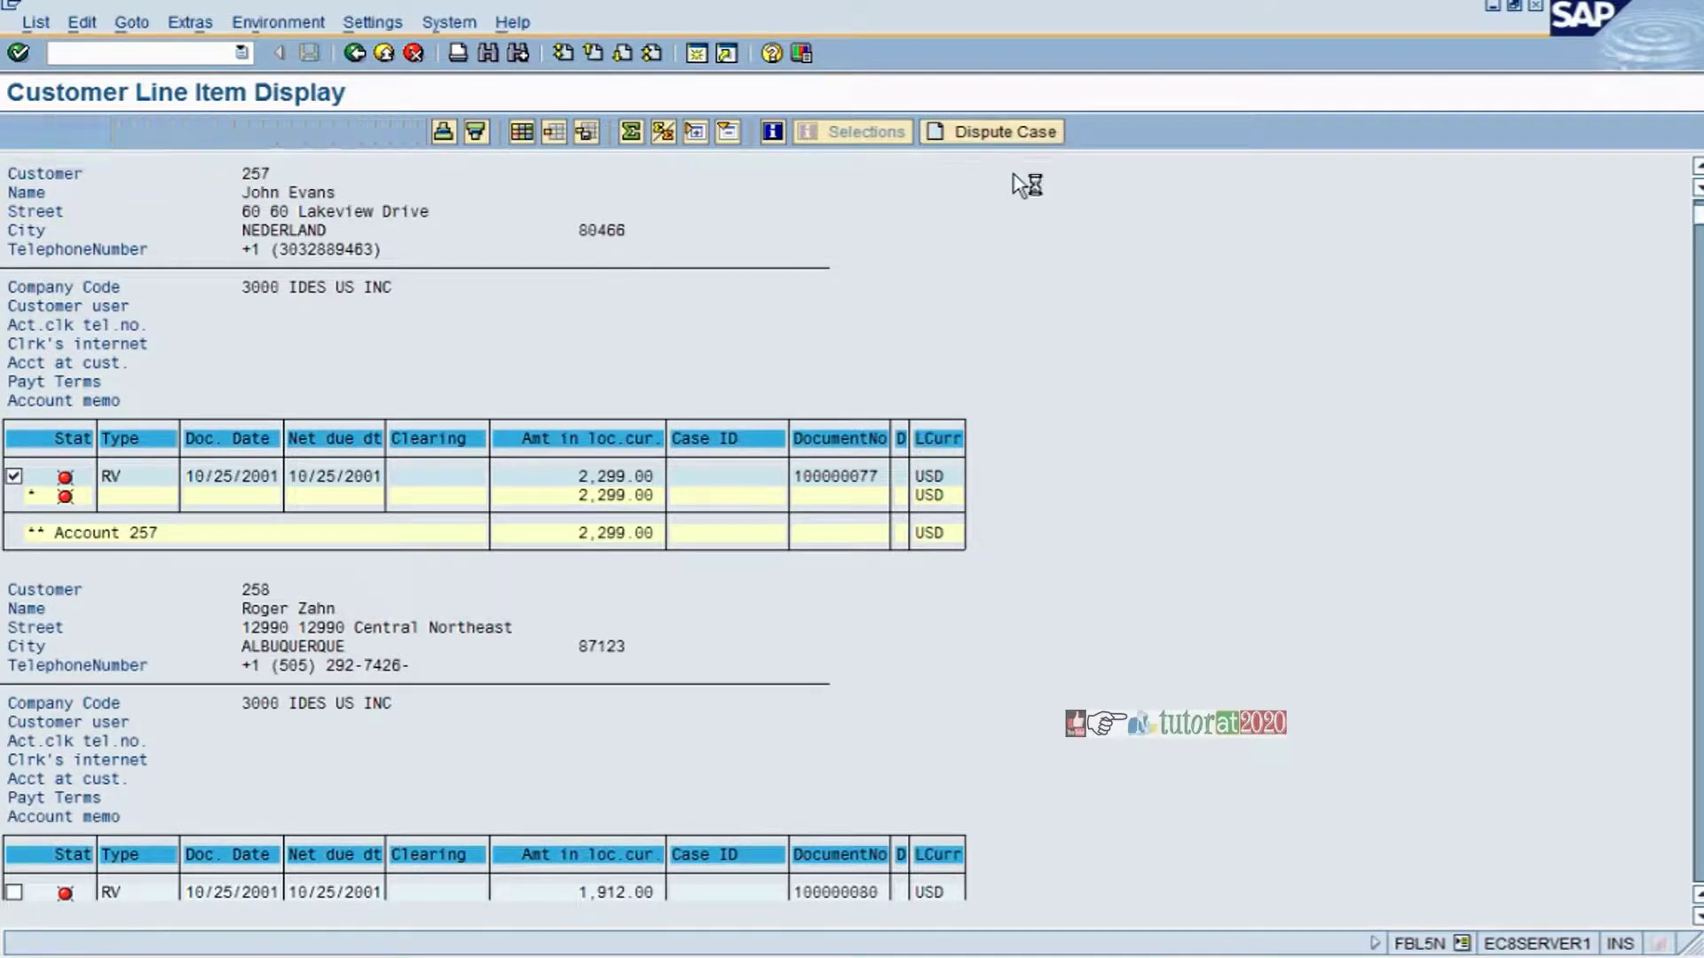
left_click(118, 578)
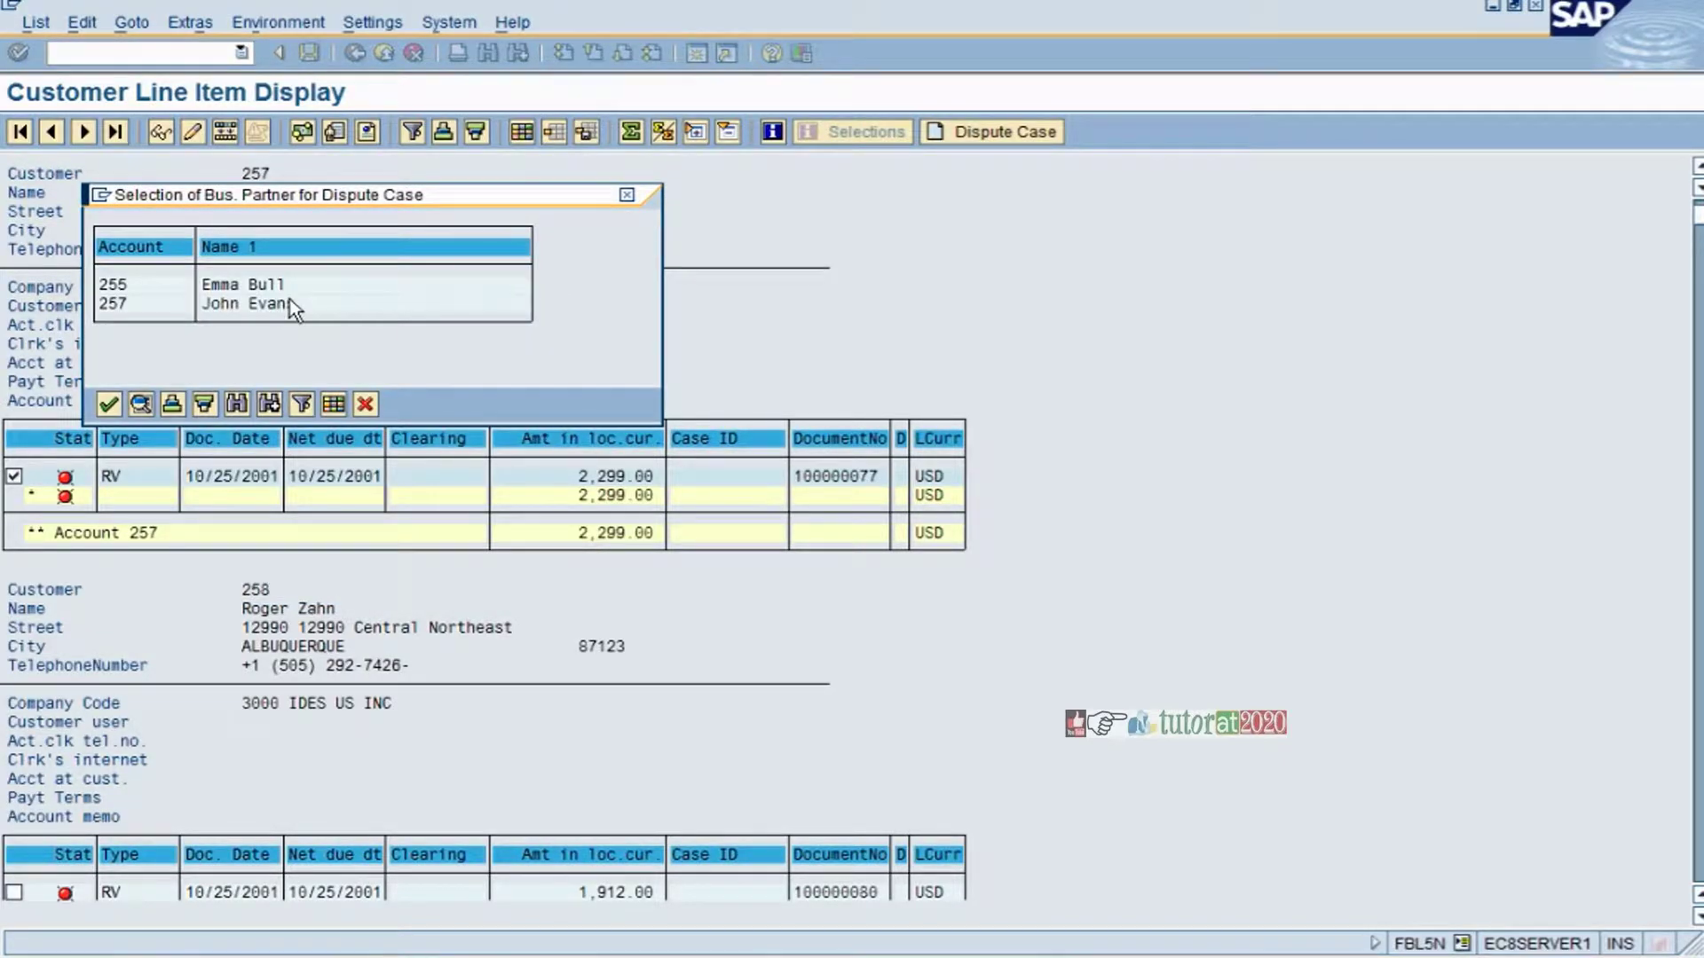
double_click(284, 284)
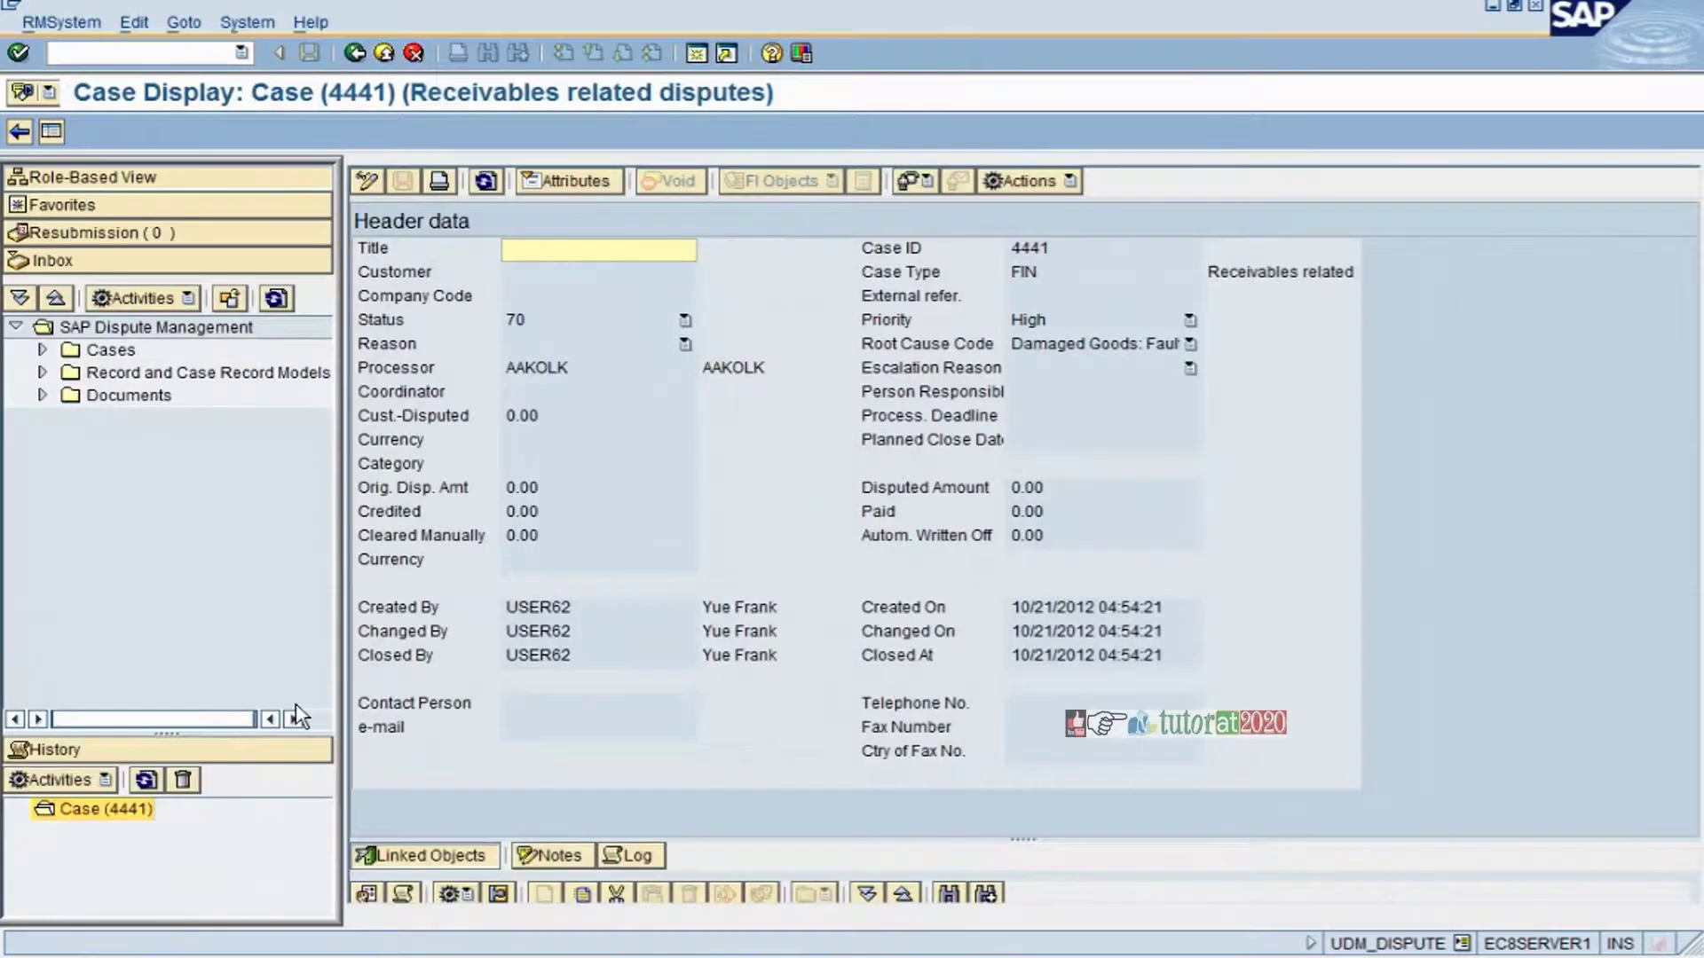
key("alt+Tab")
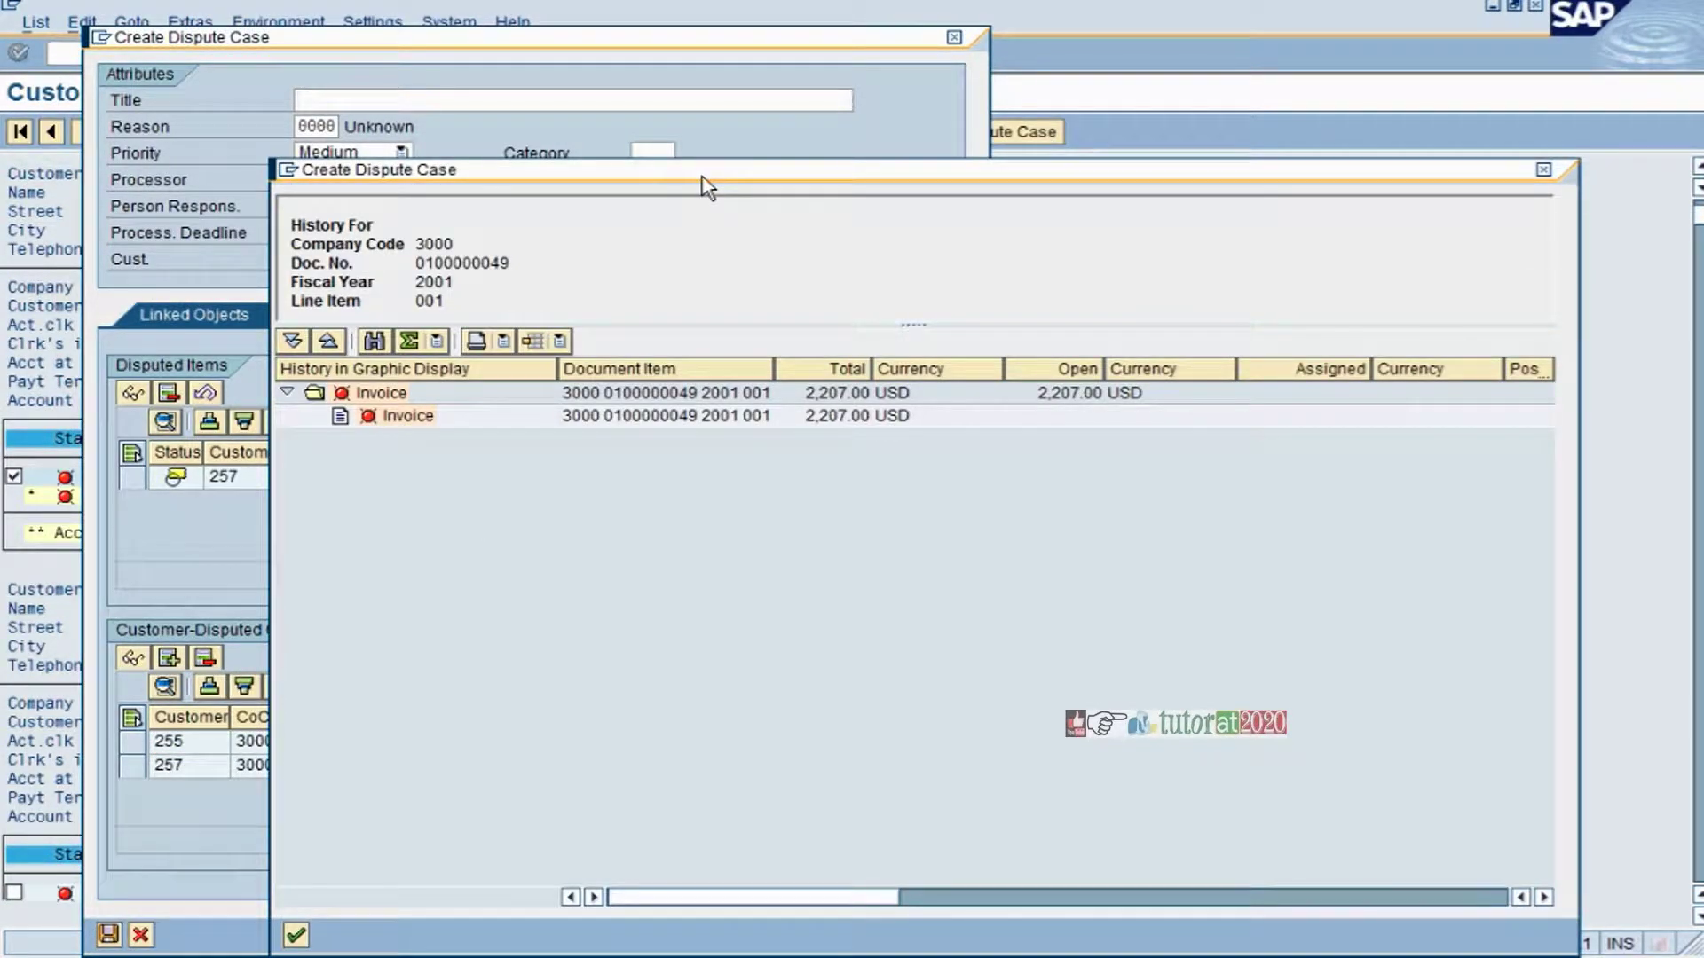
- Close invoice 100000049's history popup and cancel the new dispute case
left_click_drag(708, 180, 689, 51)
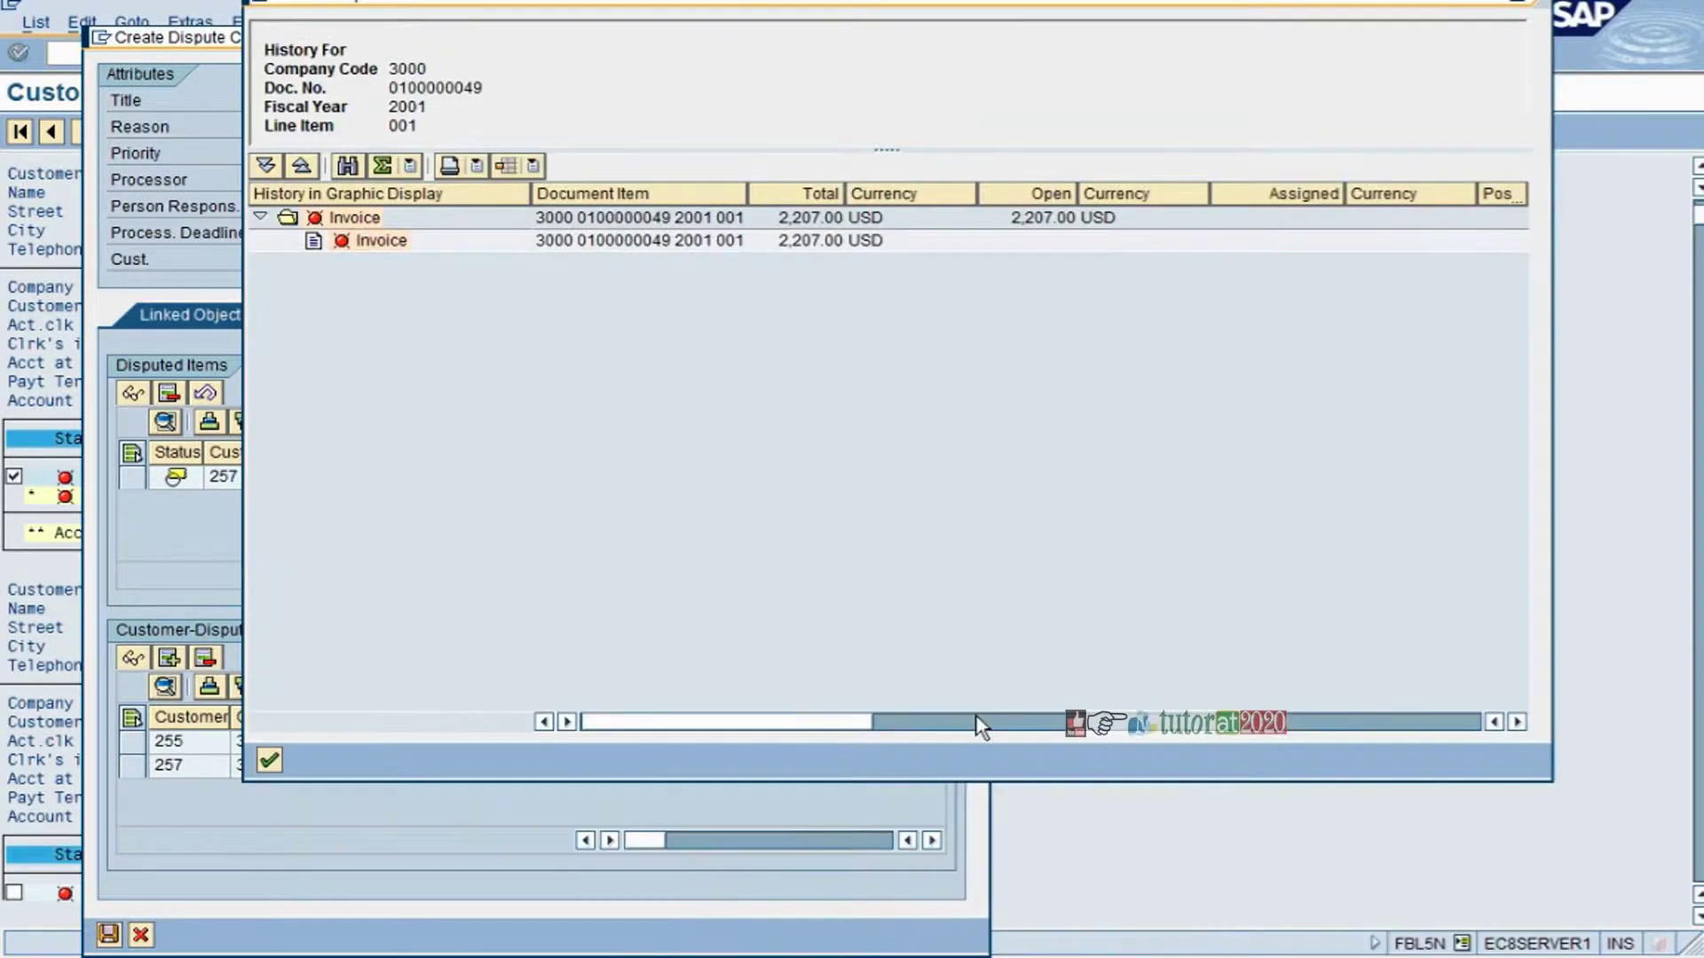
left_click(997, 722)
left_click_drag(998, 723, 494, 844)
key("Return")
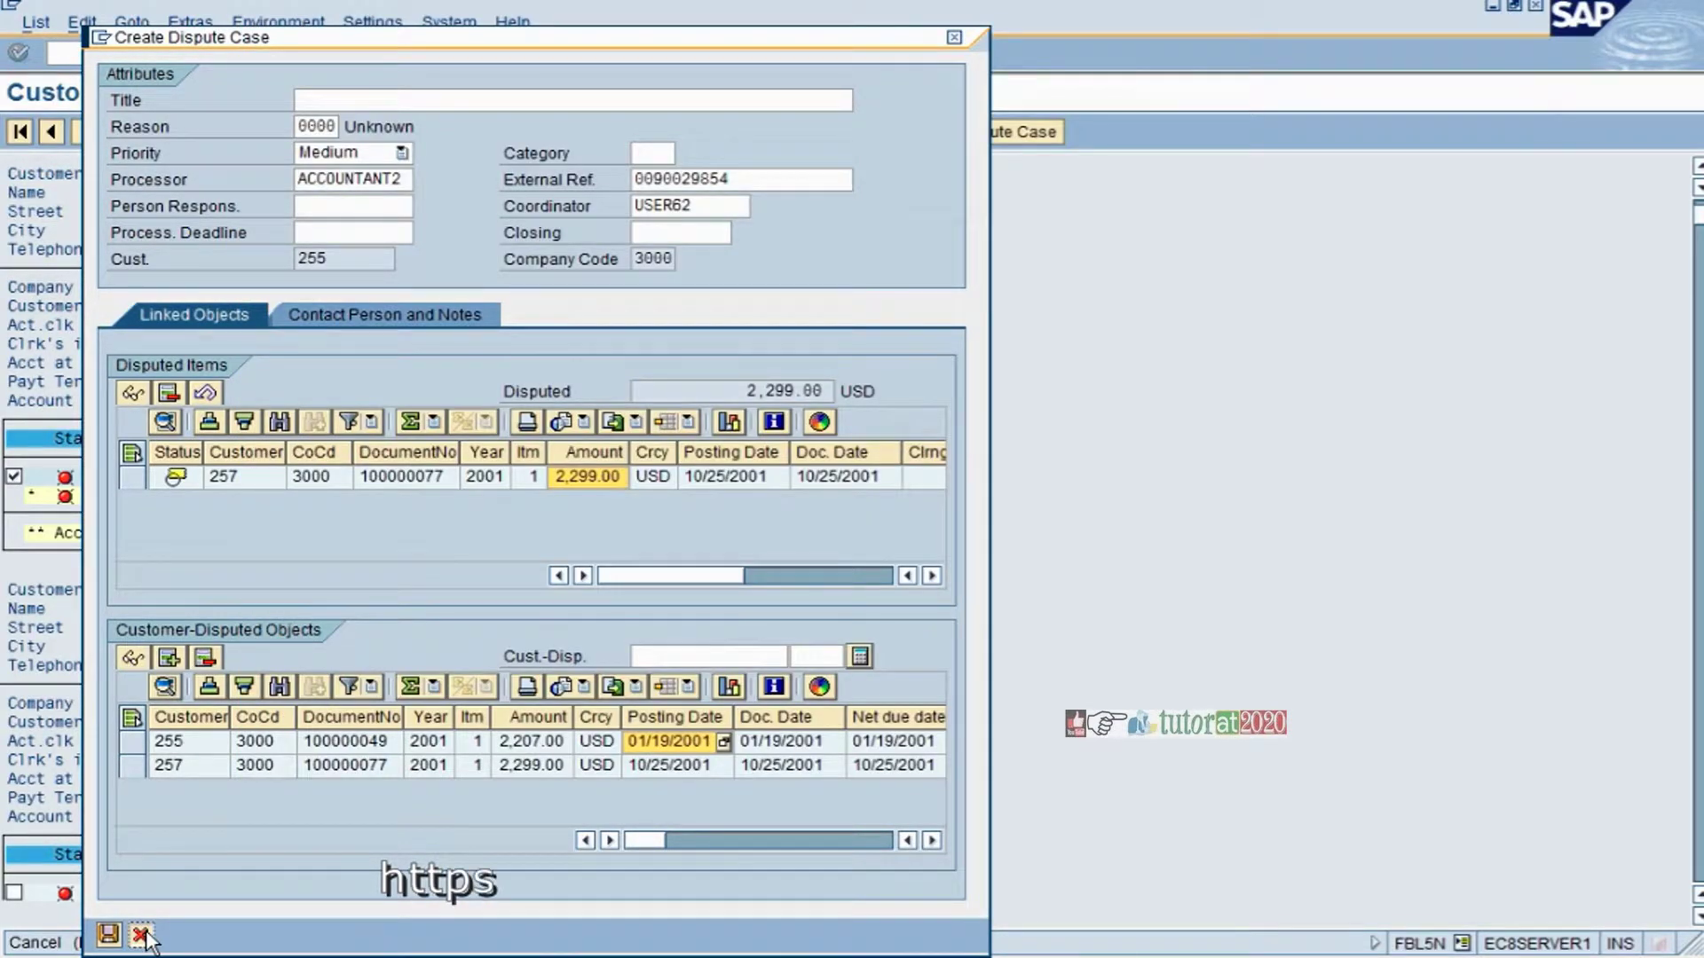
left_click(140, 936)
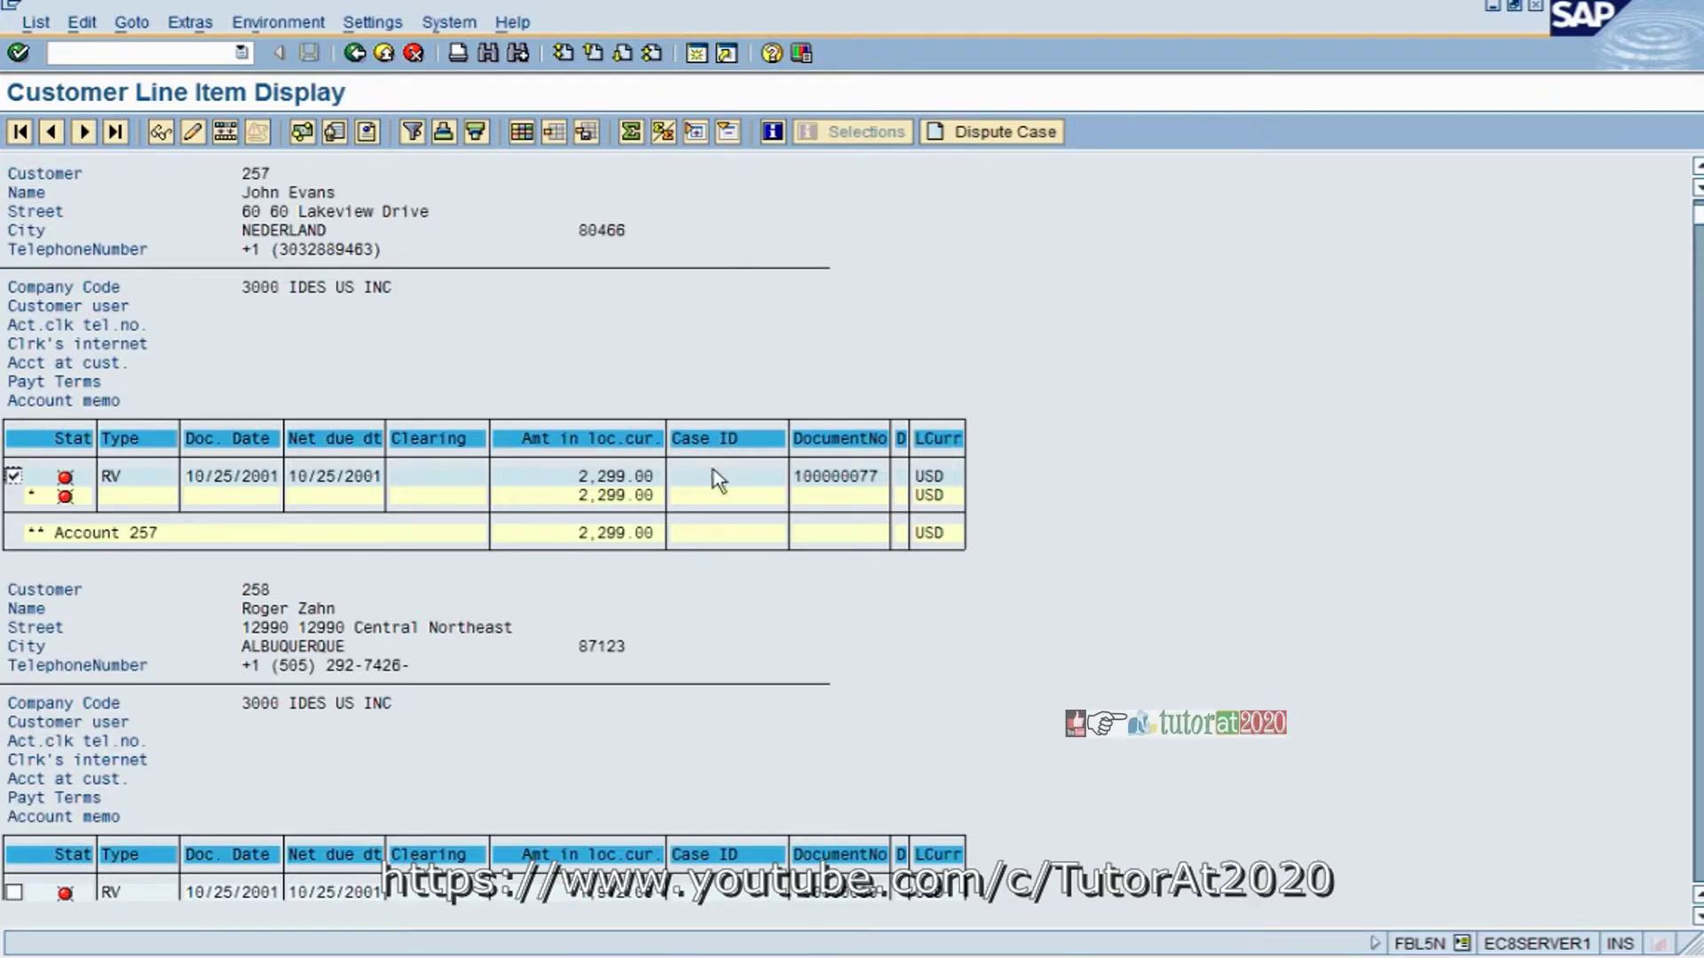
- Check the line item's Case ID, then back out to the SAP Easy Access menu
left_click(706, 493)
left_click(356, 54)
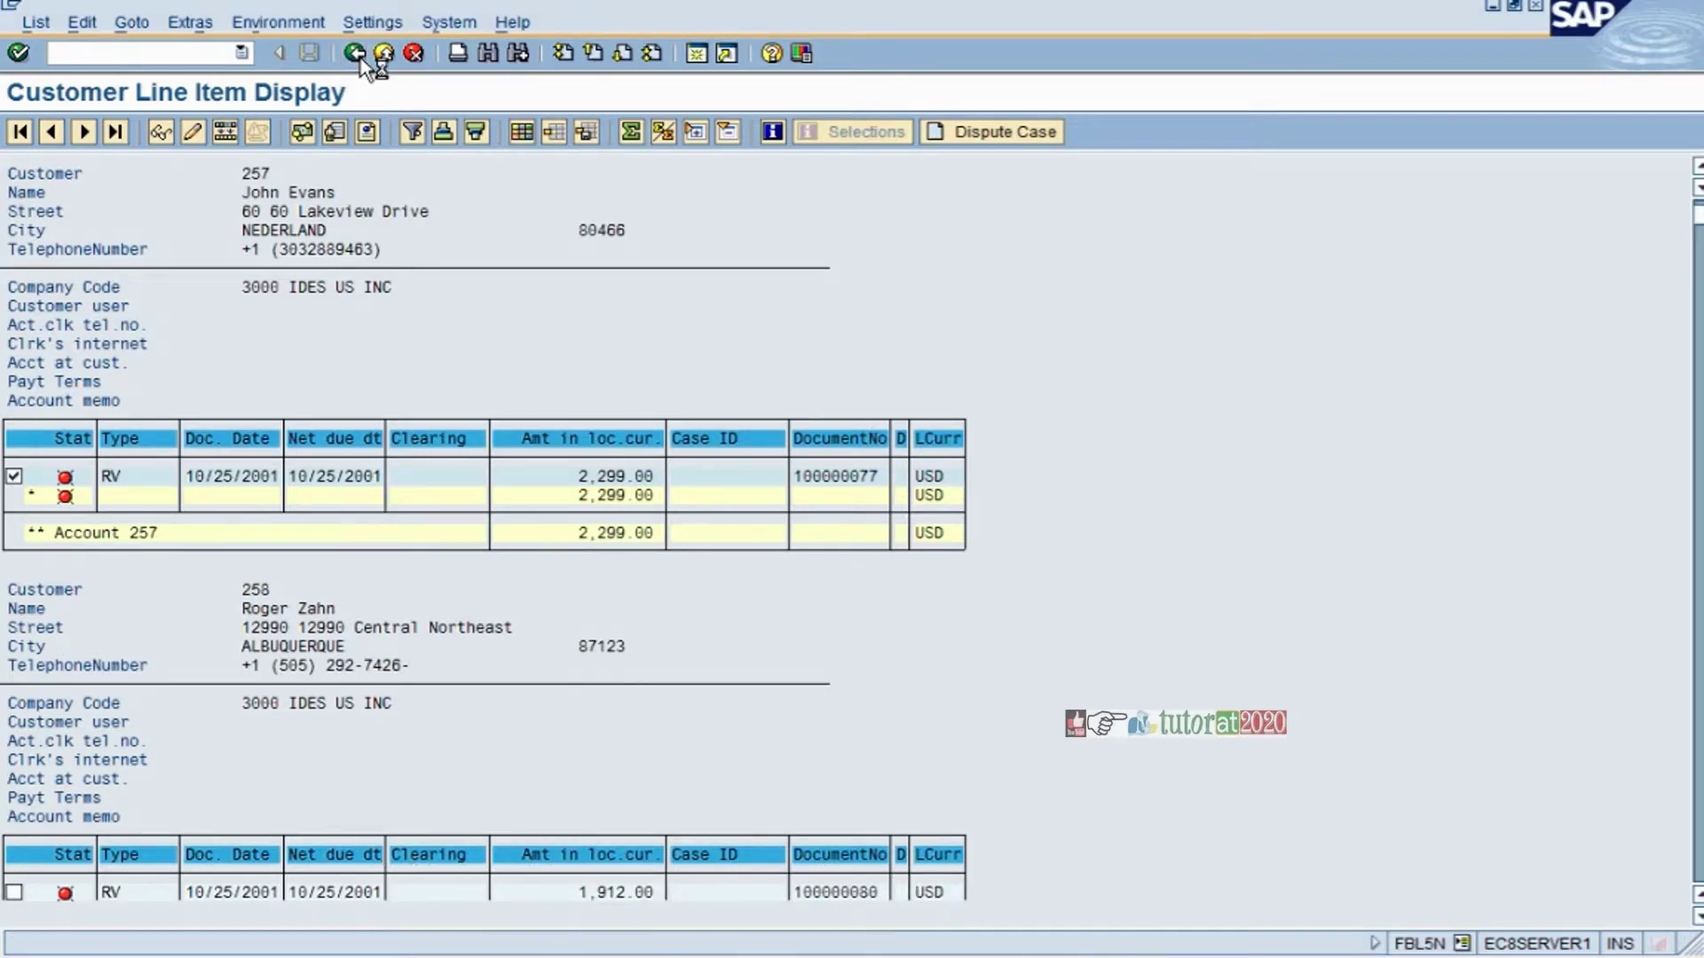
left_click(358, 55)
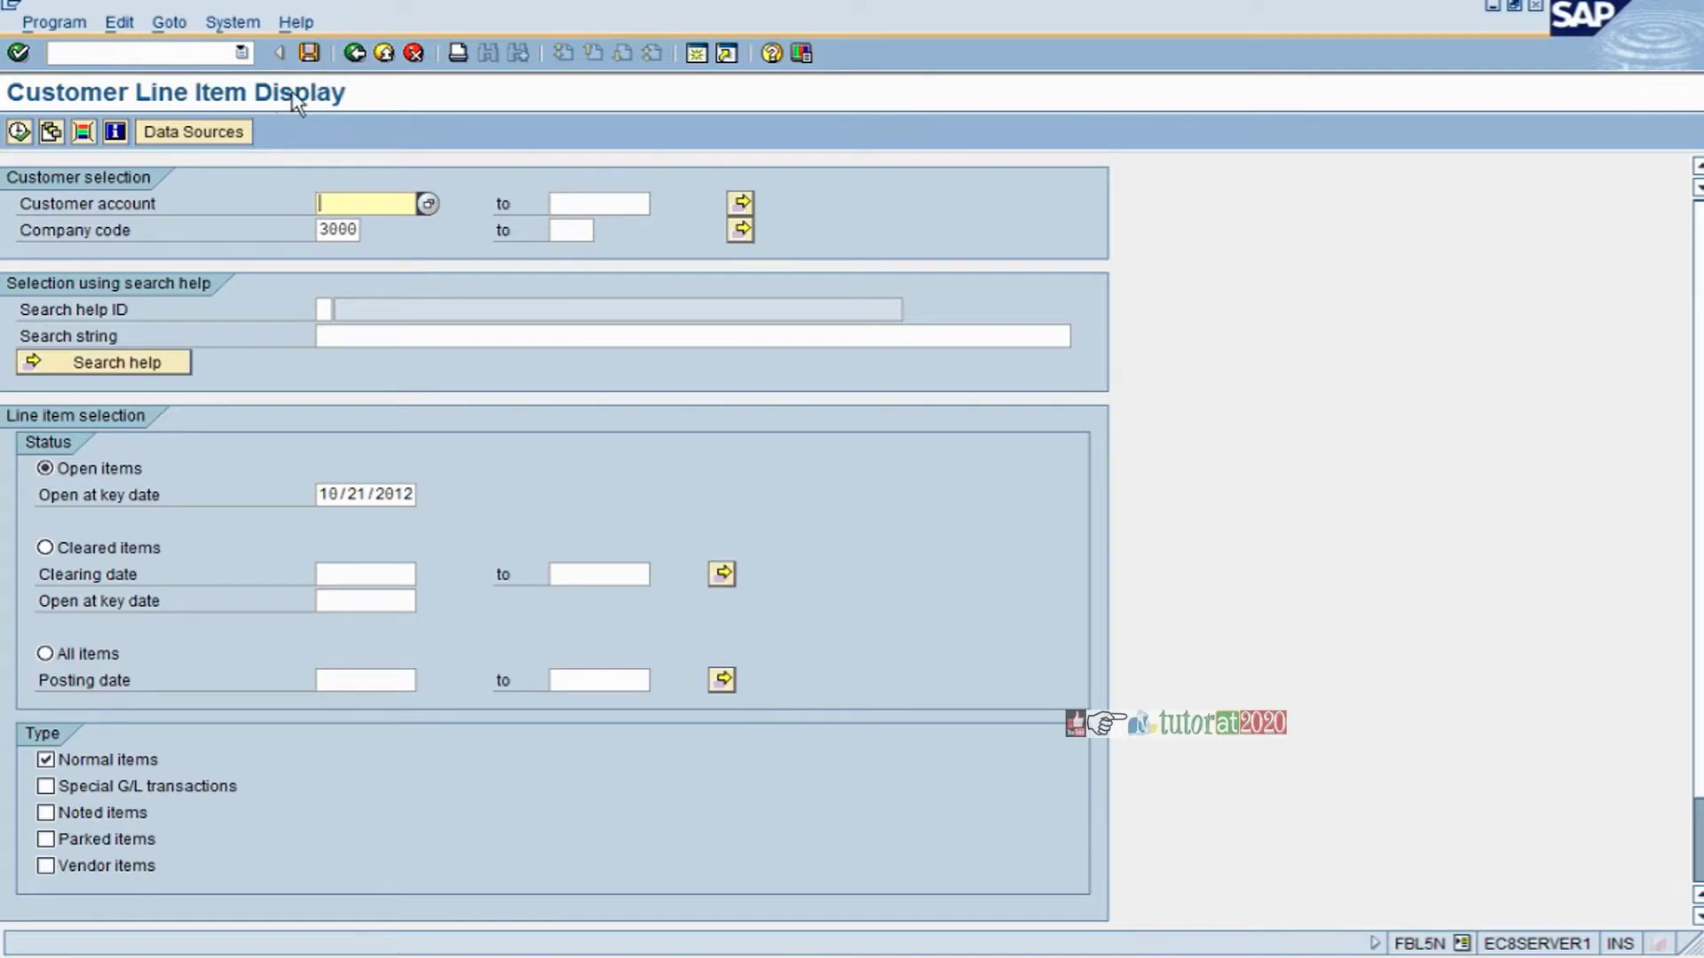
left_click(355, 53)
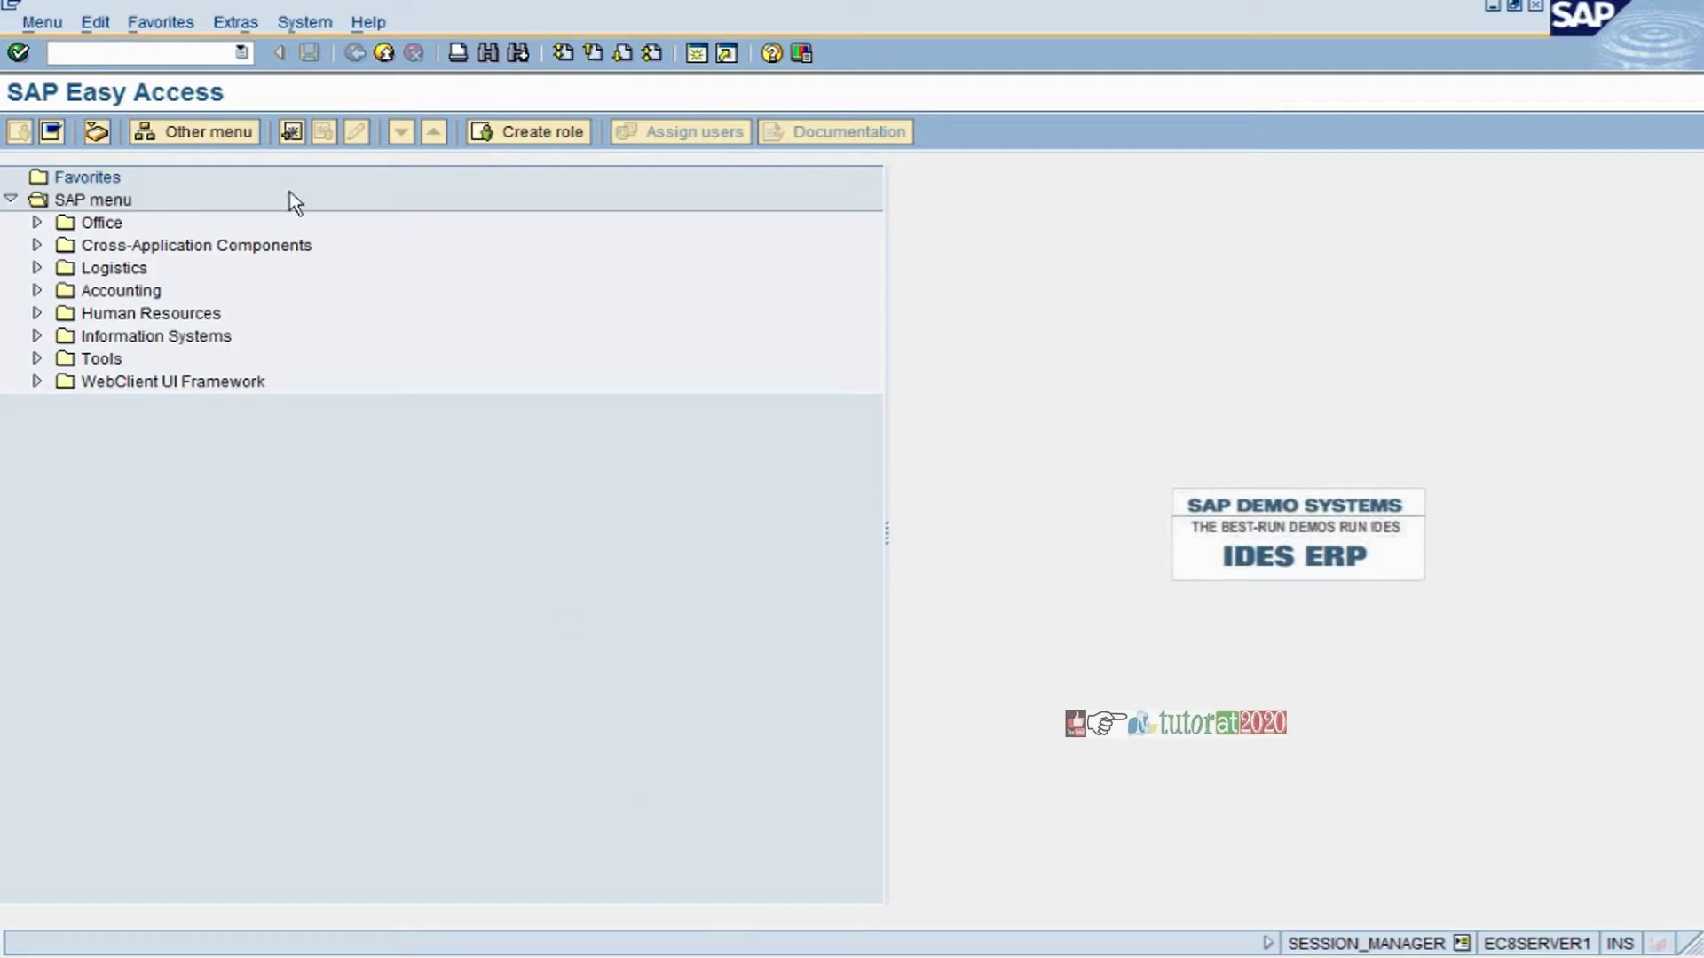
- Rerun fbl5n from command history for company code 3000 open items
left_click(241, 53)
scroll(140, 76, "up", 2)
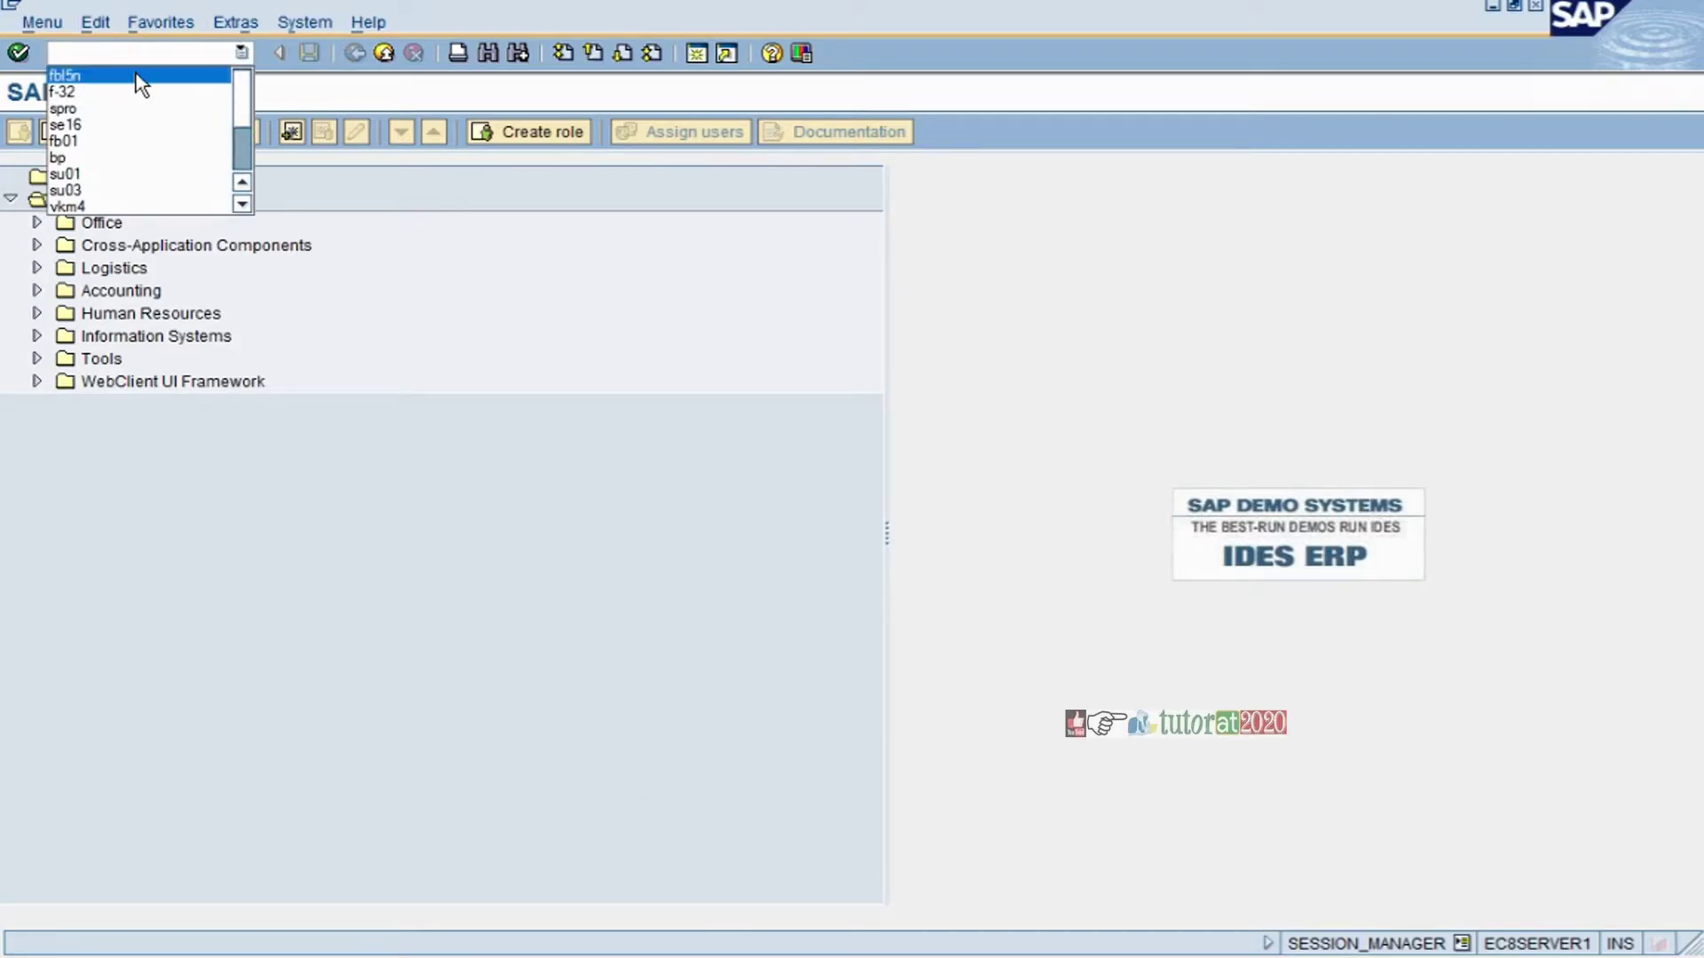
left_click(133, 72)
left_click(21, 54)
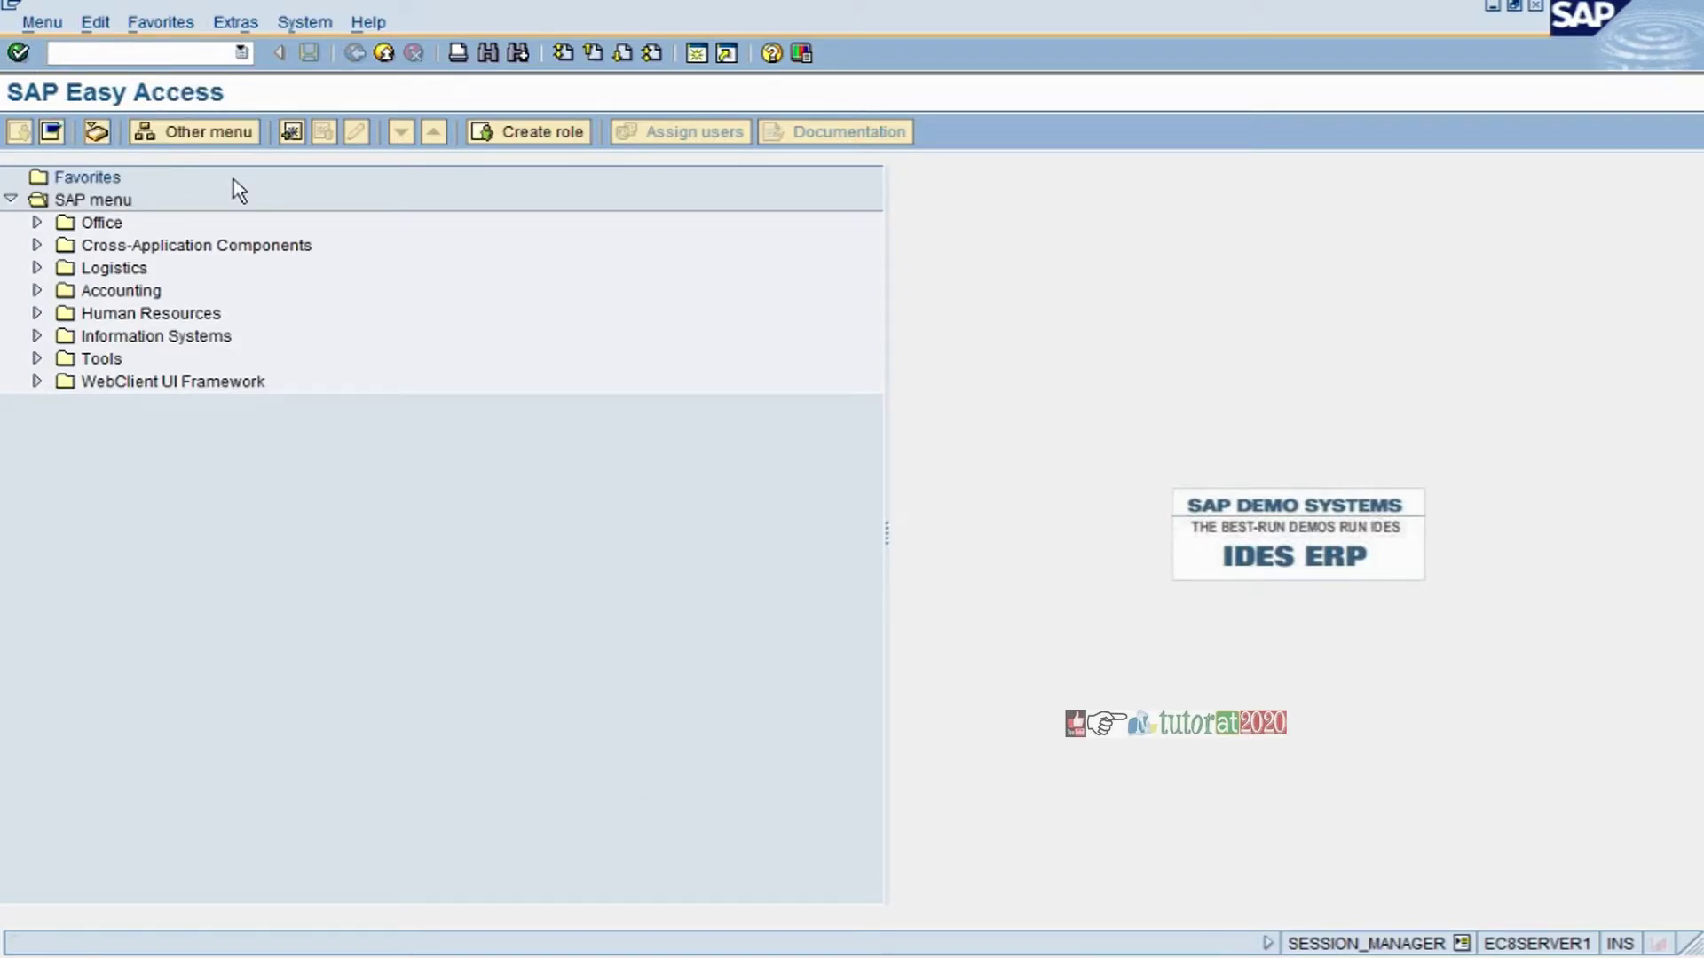
left_click(20, 131)
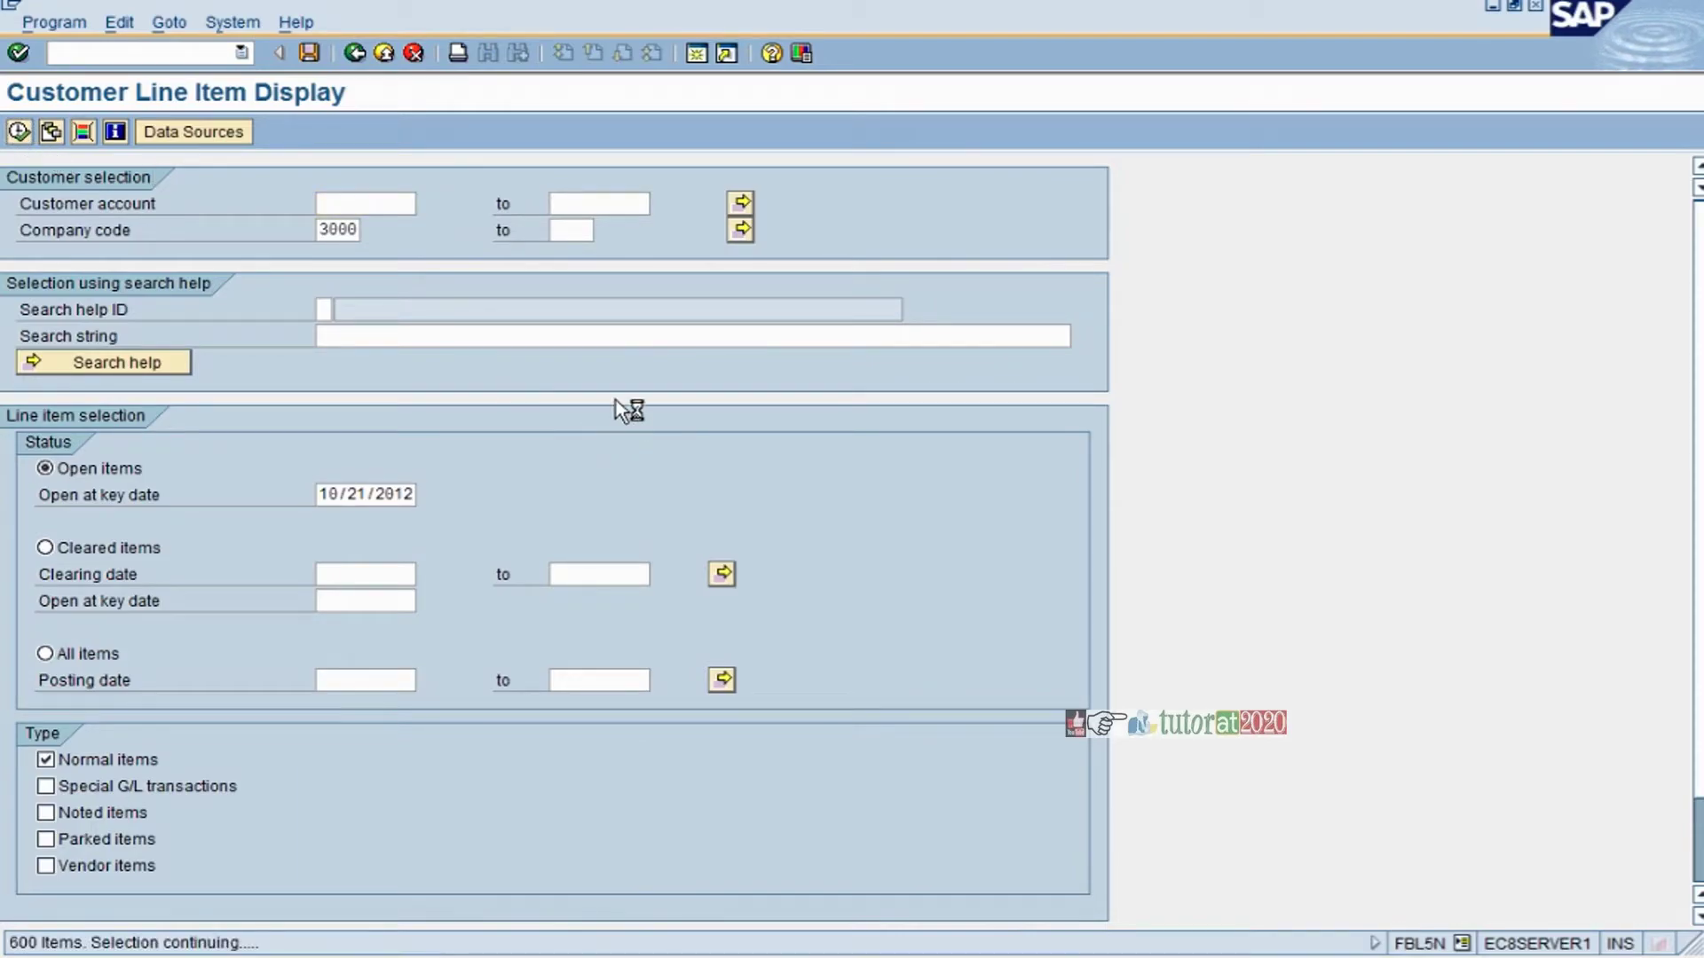